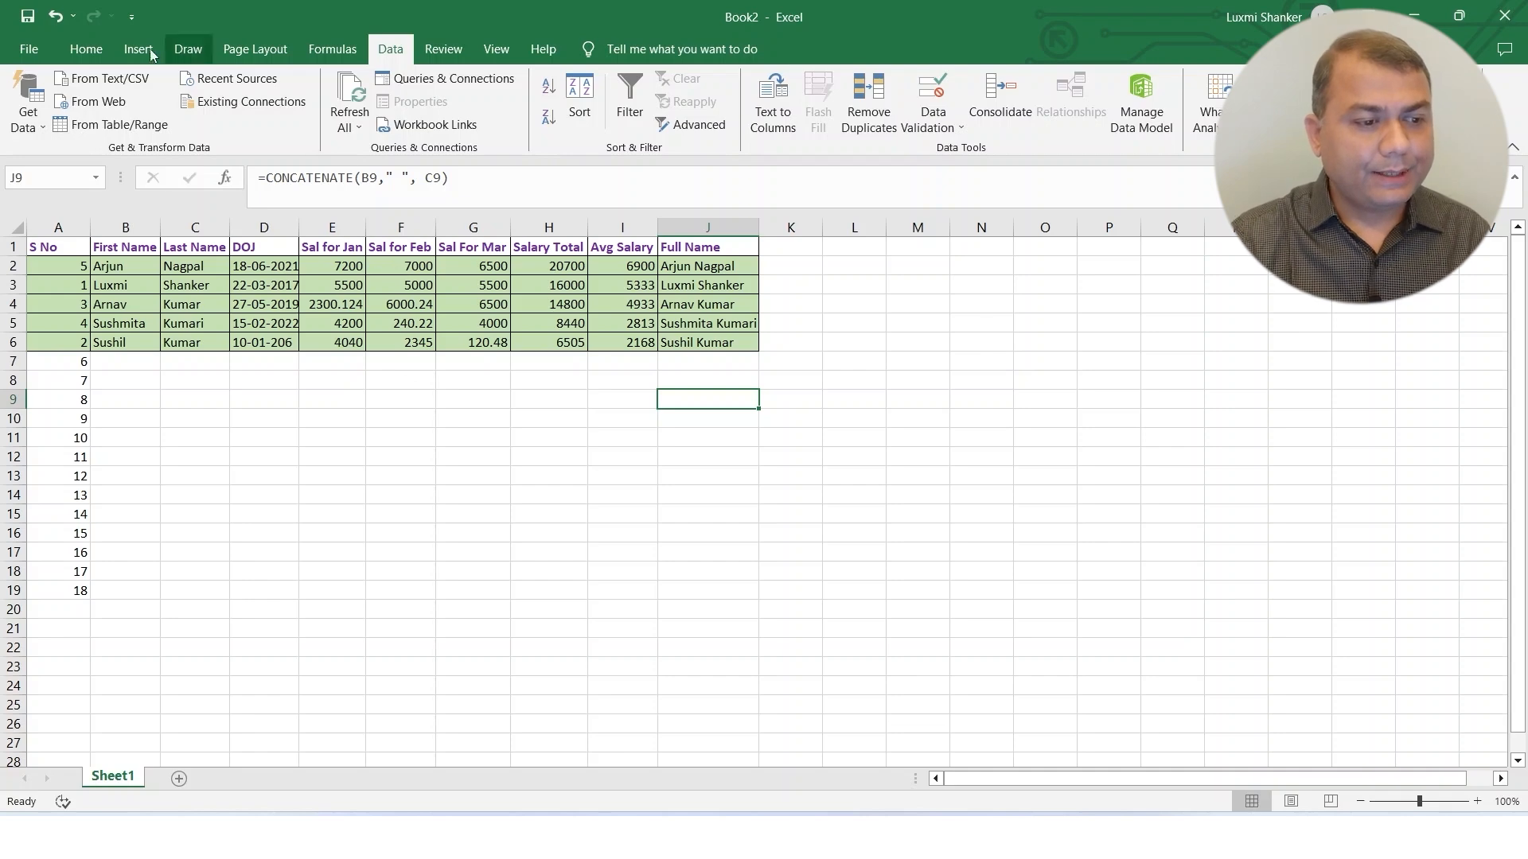
{"action": "left_click", "coordinate": [86, 51]}
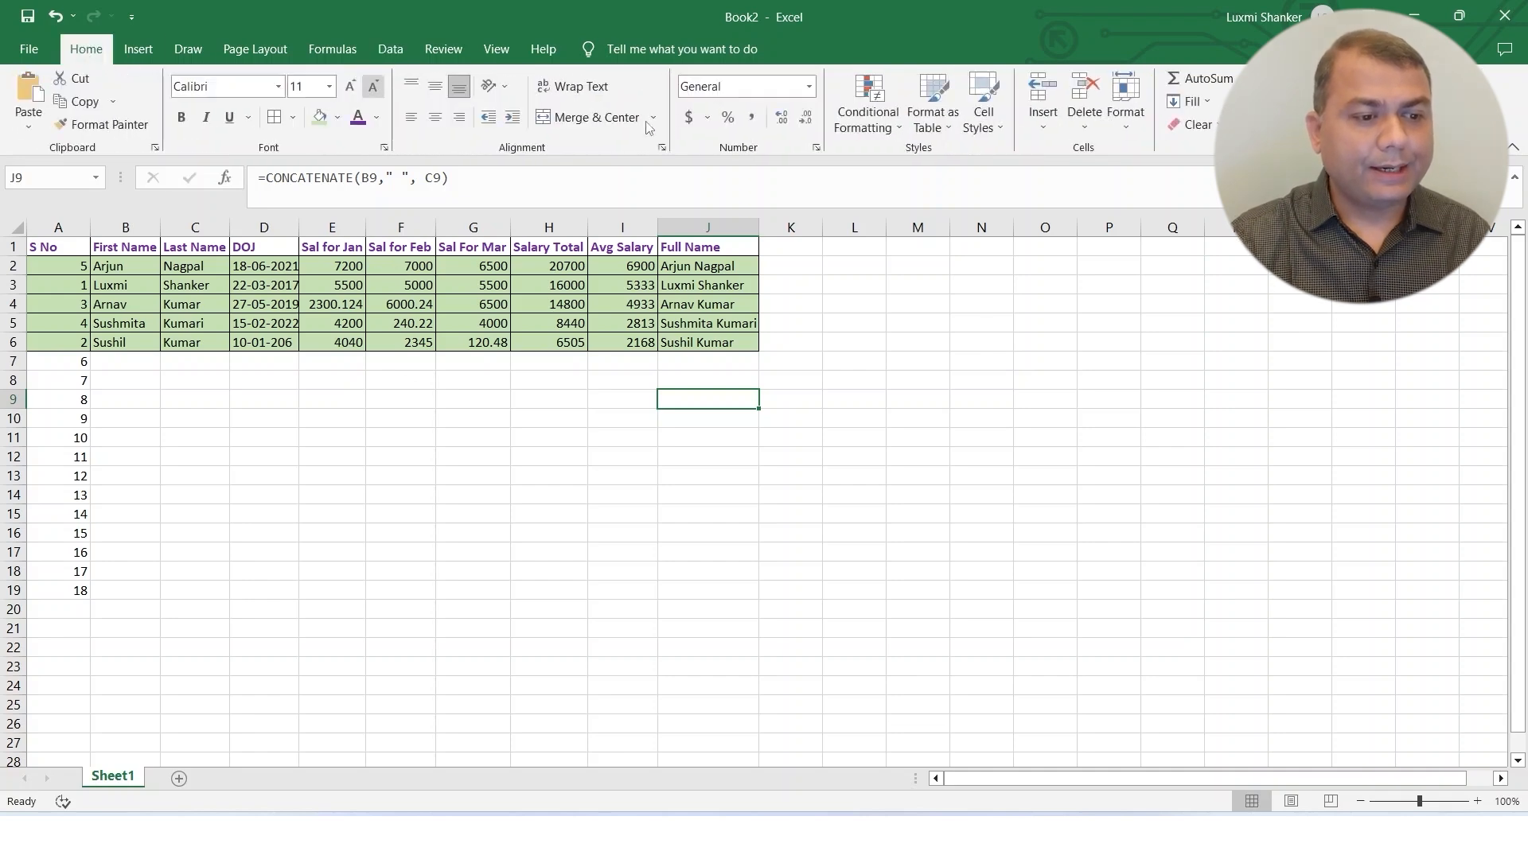
{"action": "left_click", "coordinate": [390, 51]}
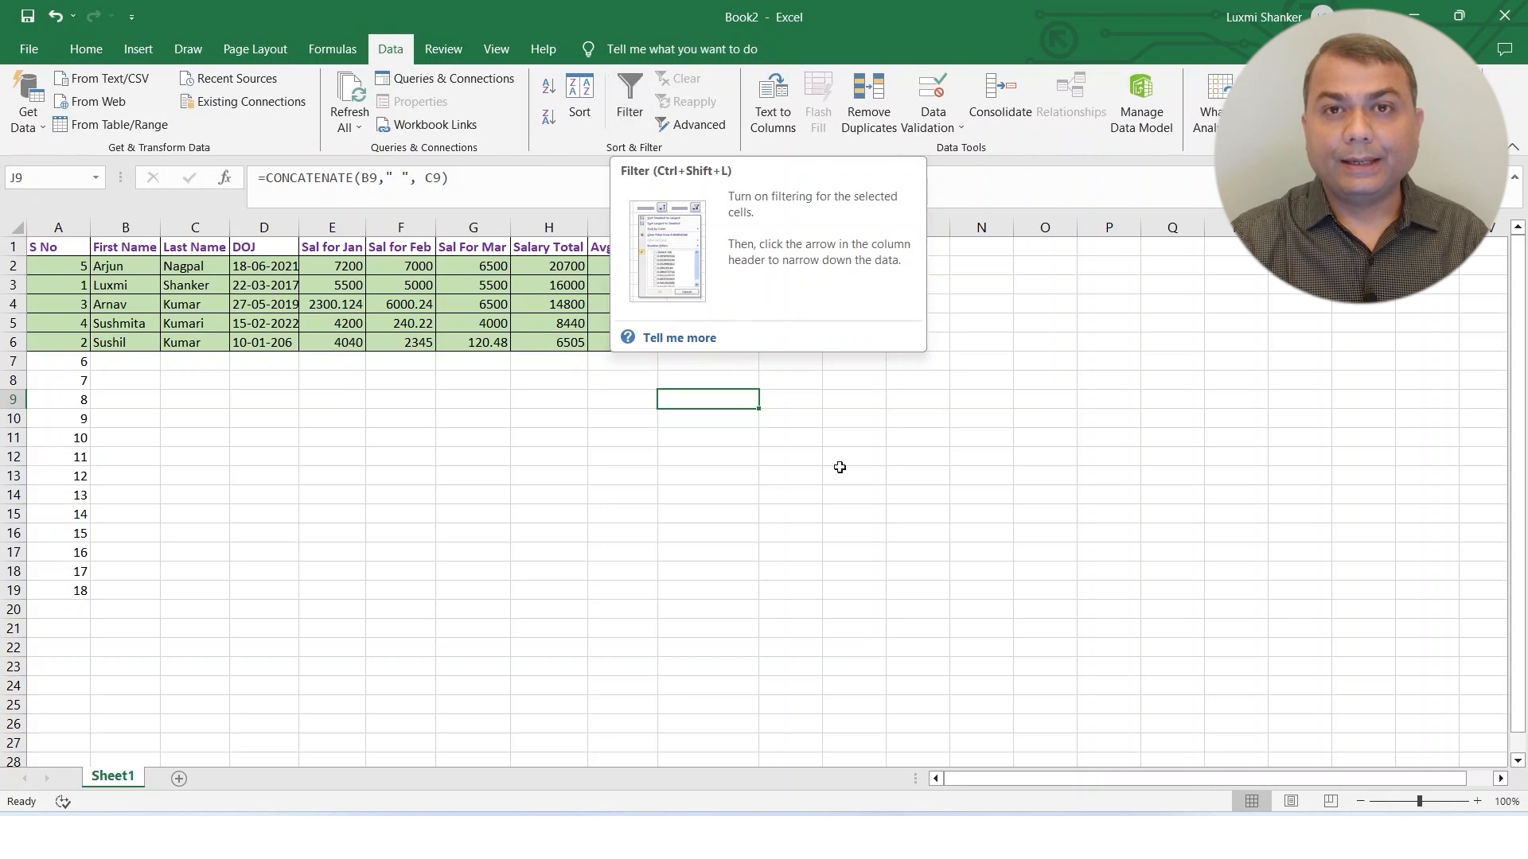
{"action": "left_click", "coordinate": [375, 414]}
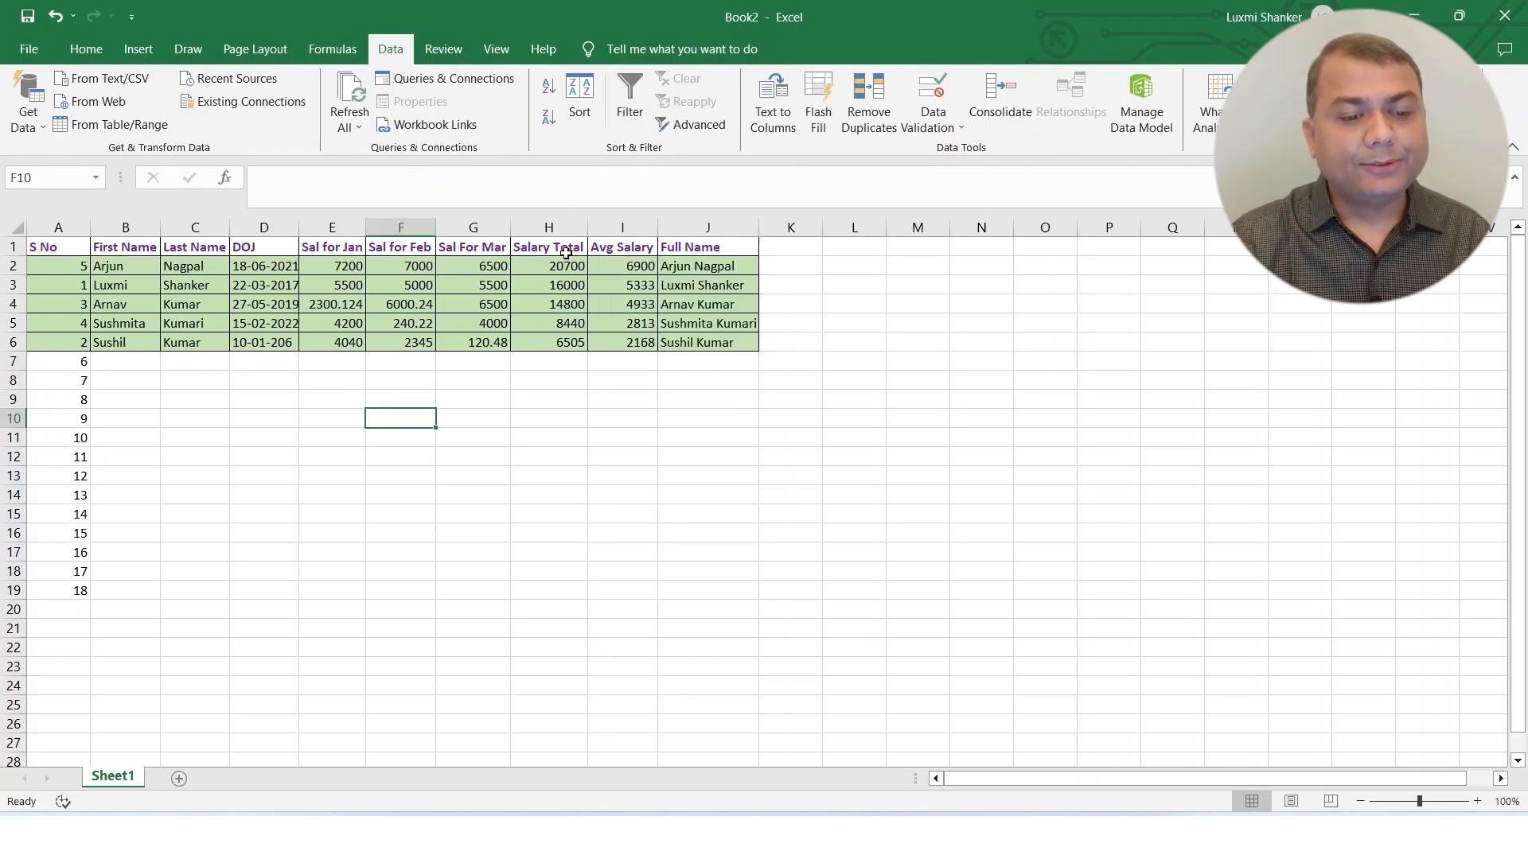
{"action": "left_click_drag", "start_coordinate": [566, 253], "coordinate": [549, 686]}
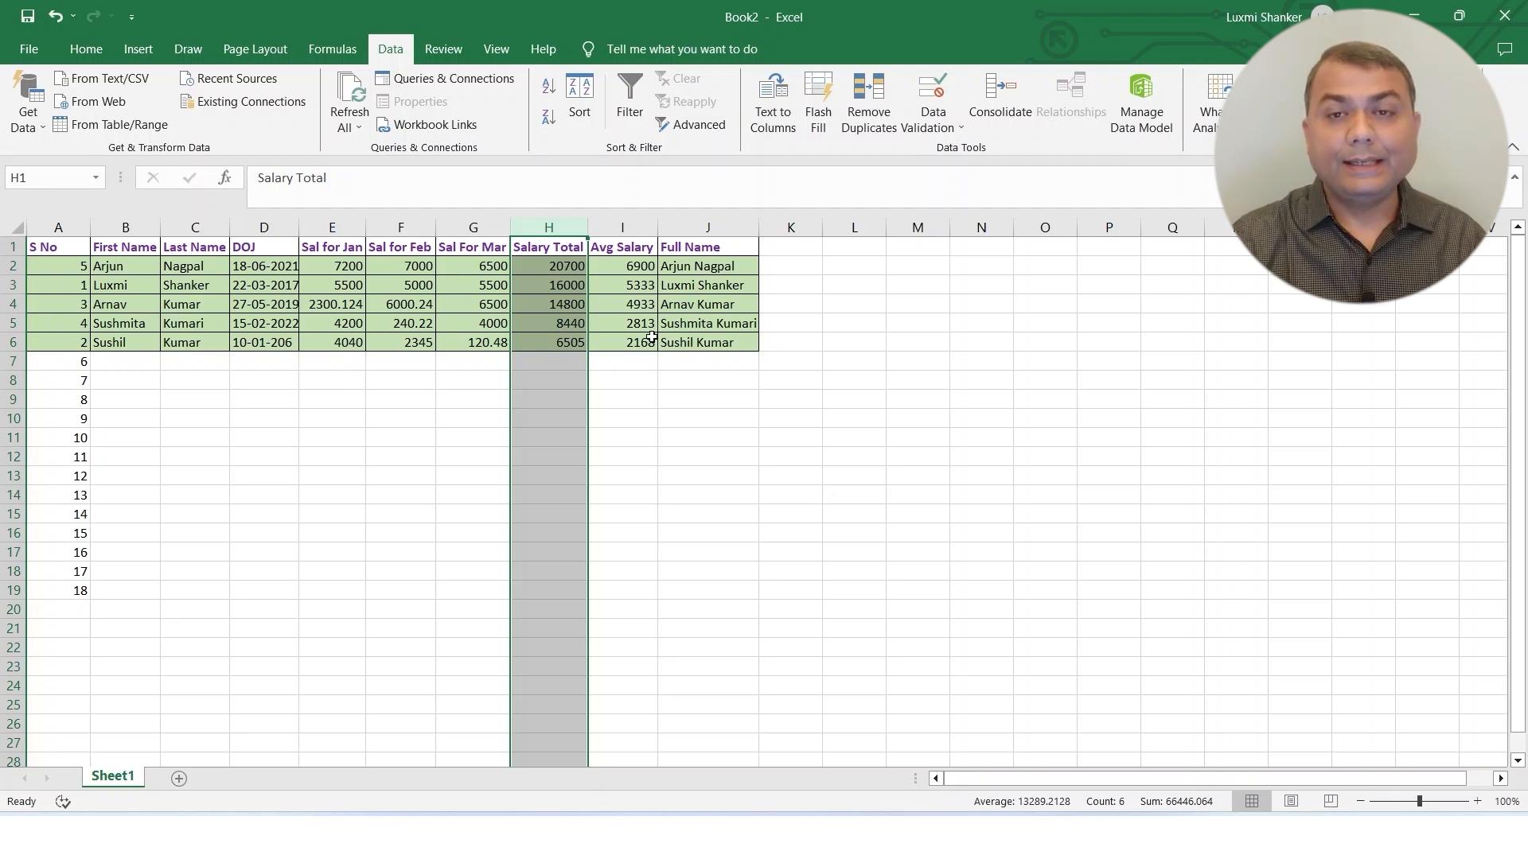
{"action": "left_click", "coordinate": [557, 280]}
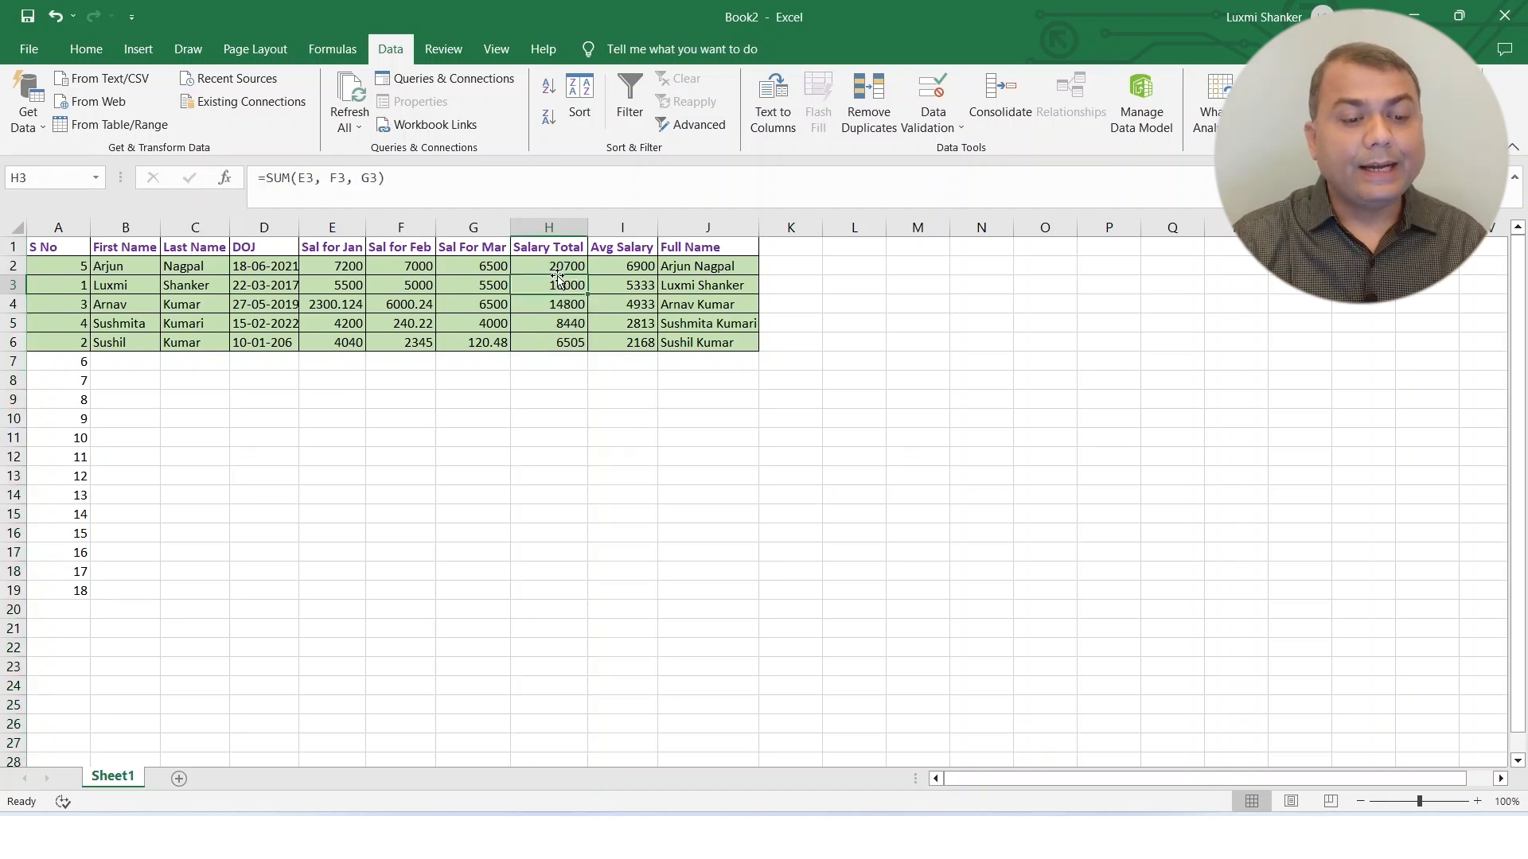
{"action": "left_click_drag", "start_coordinate": [566, 247], "coordinate": [562, 343]}
{"action": "left_click", "coordinate": [635, 483]}
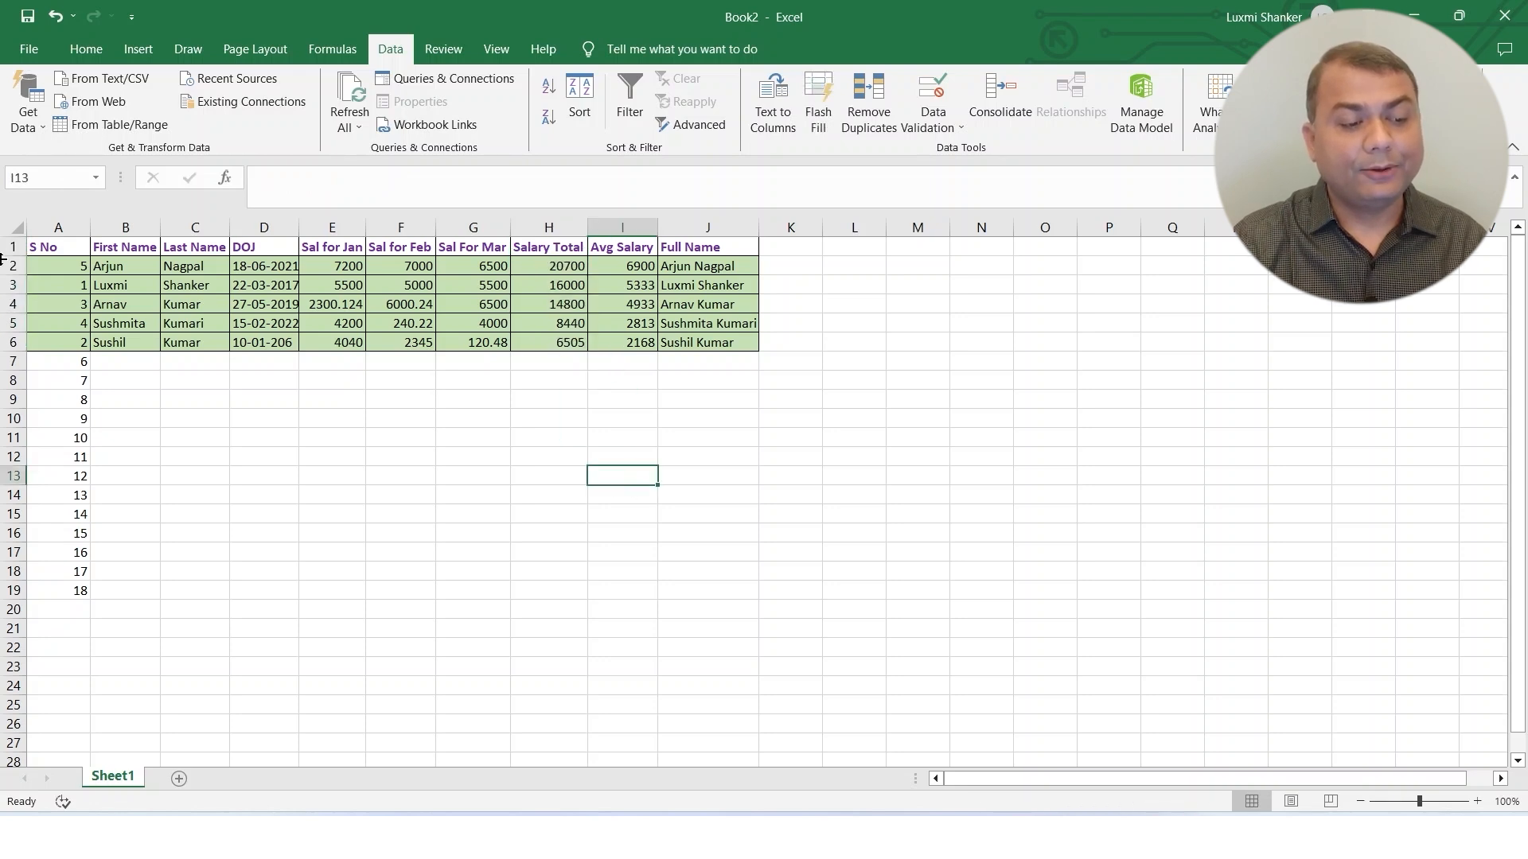
Try to turn on filtering while an empty cell outside the table is selected.
{"action": "left_click", "coordinate": [95, 51]}
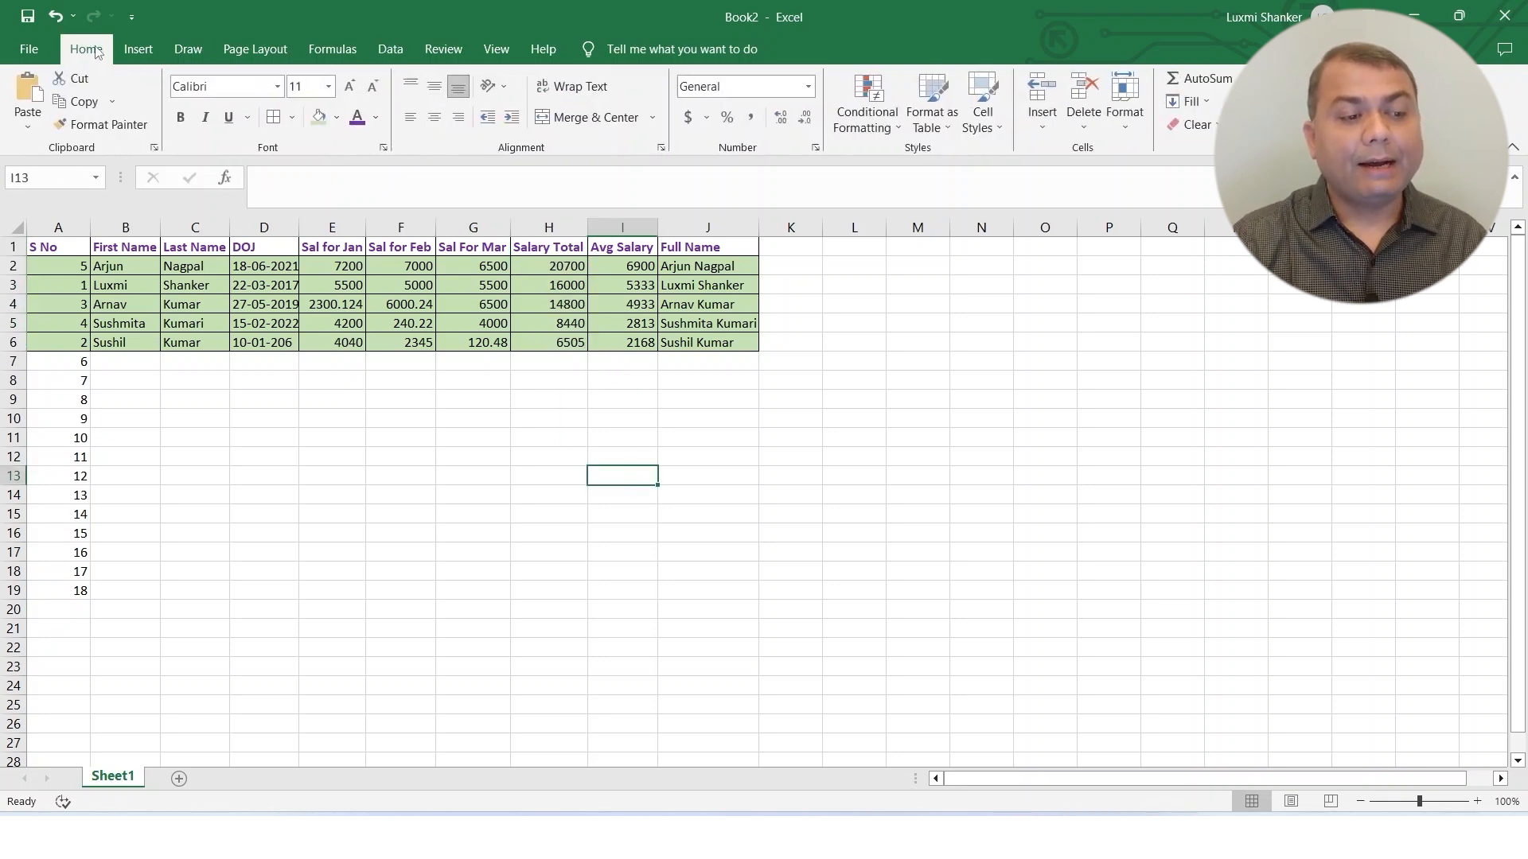
{"action": "left_click", "coordinate": [386, 50]}
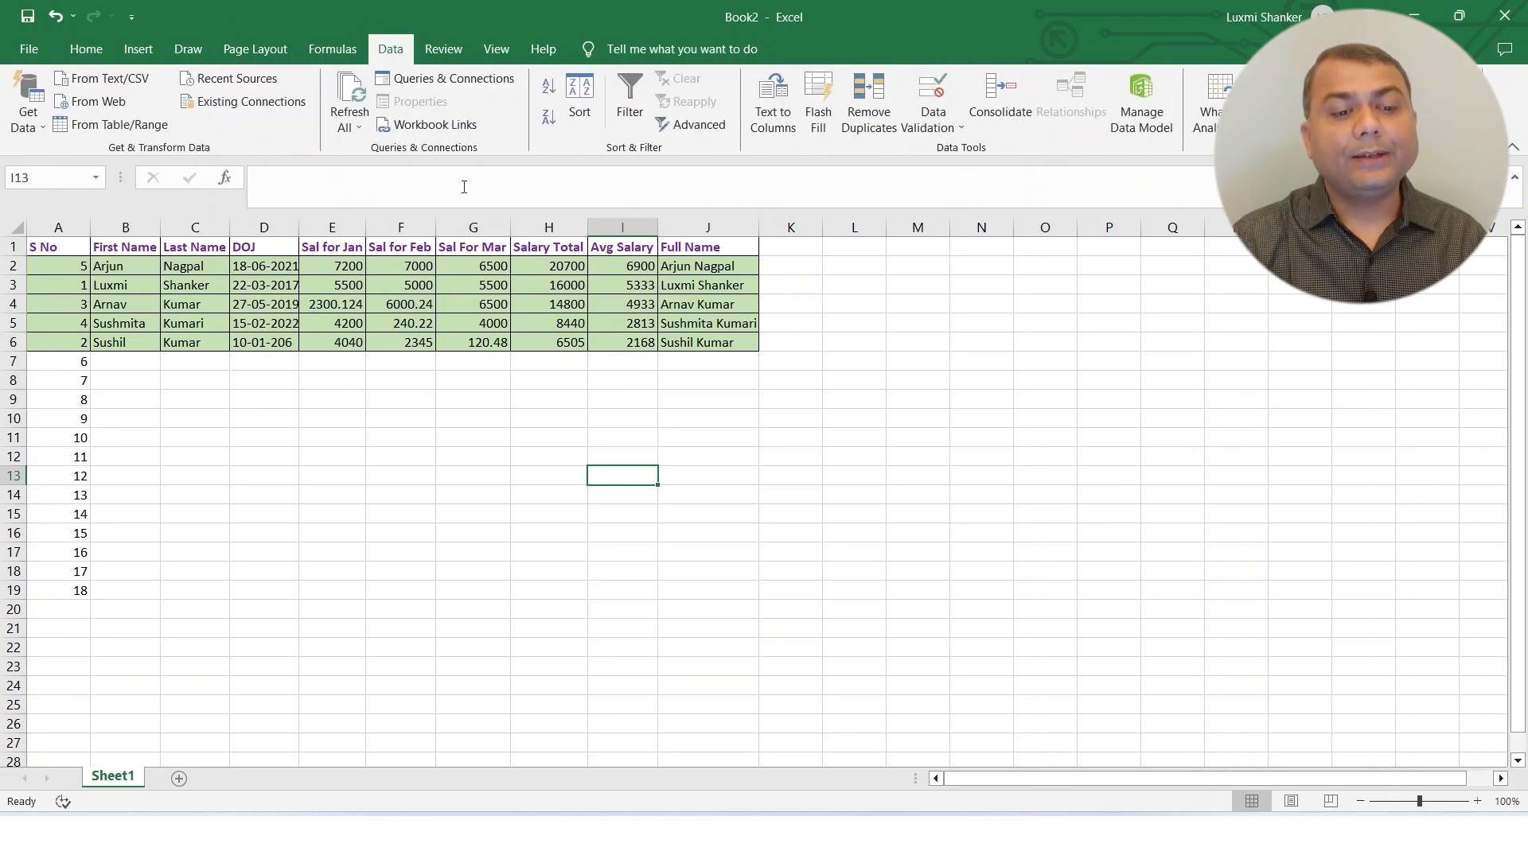
{"action": "left_click", "coordinate": [641, 109]}
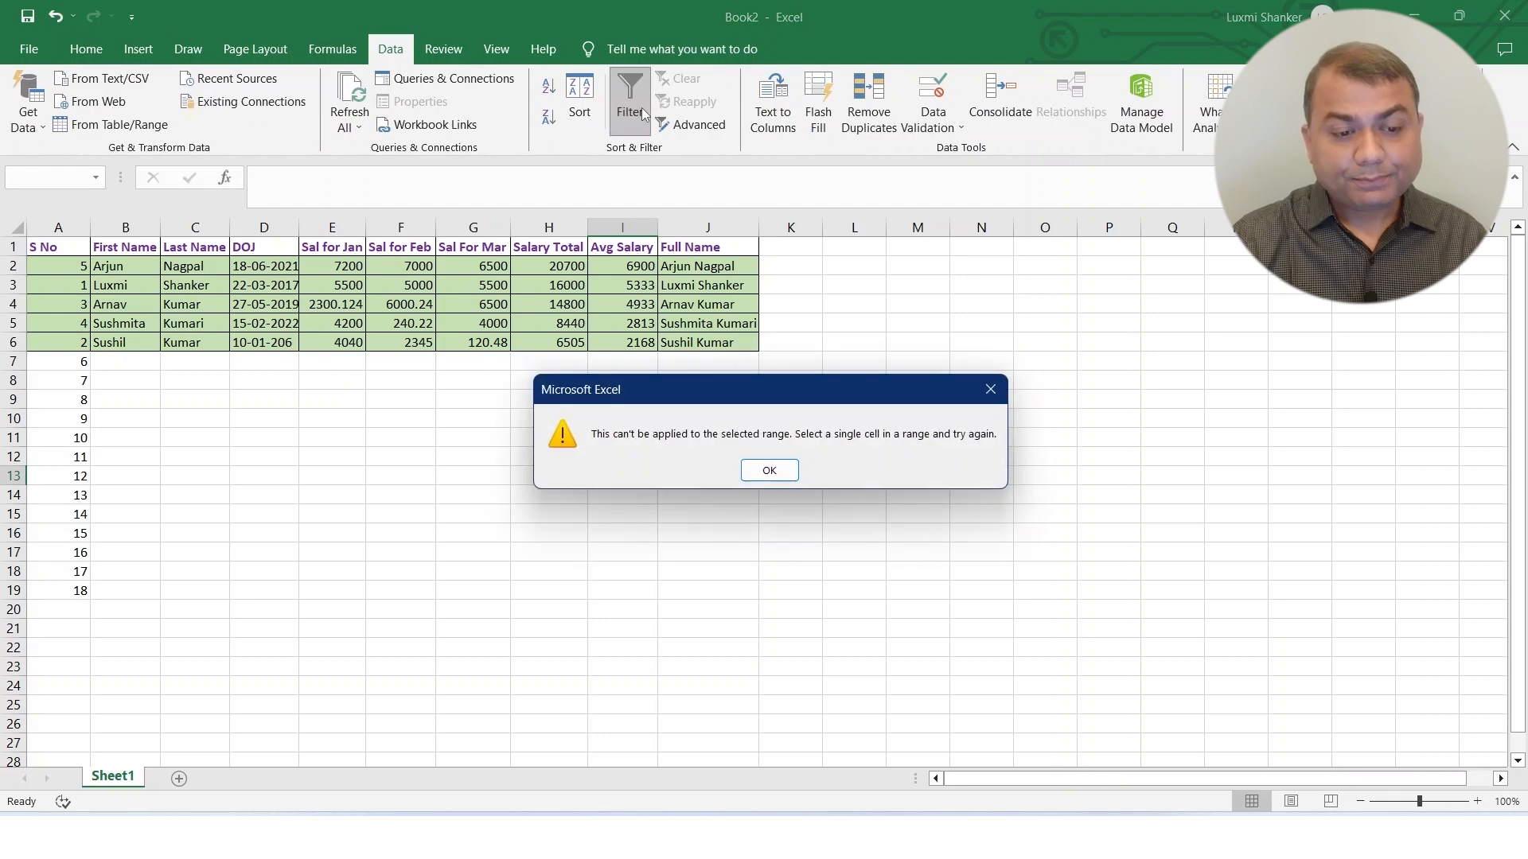
{"action": "left_click", "coordinate": [768, 470]}
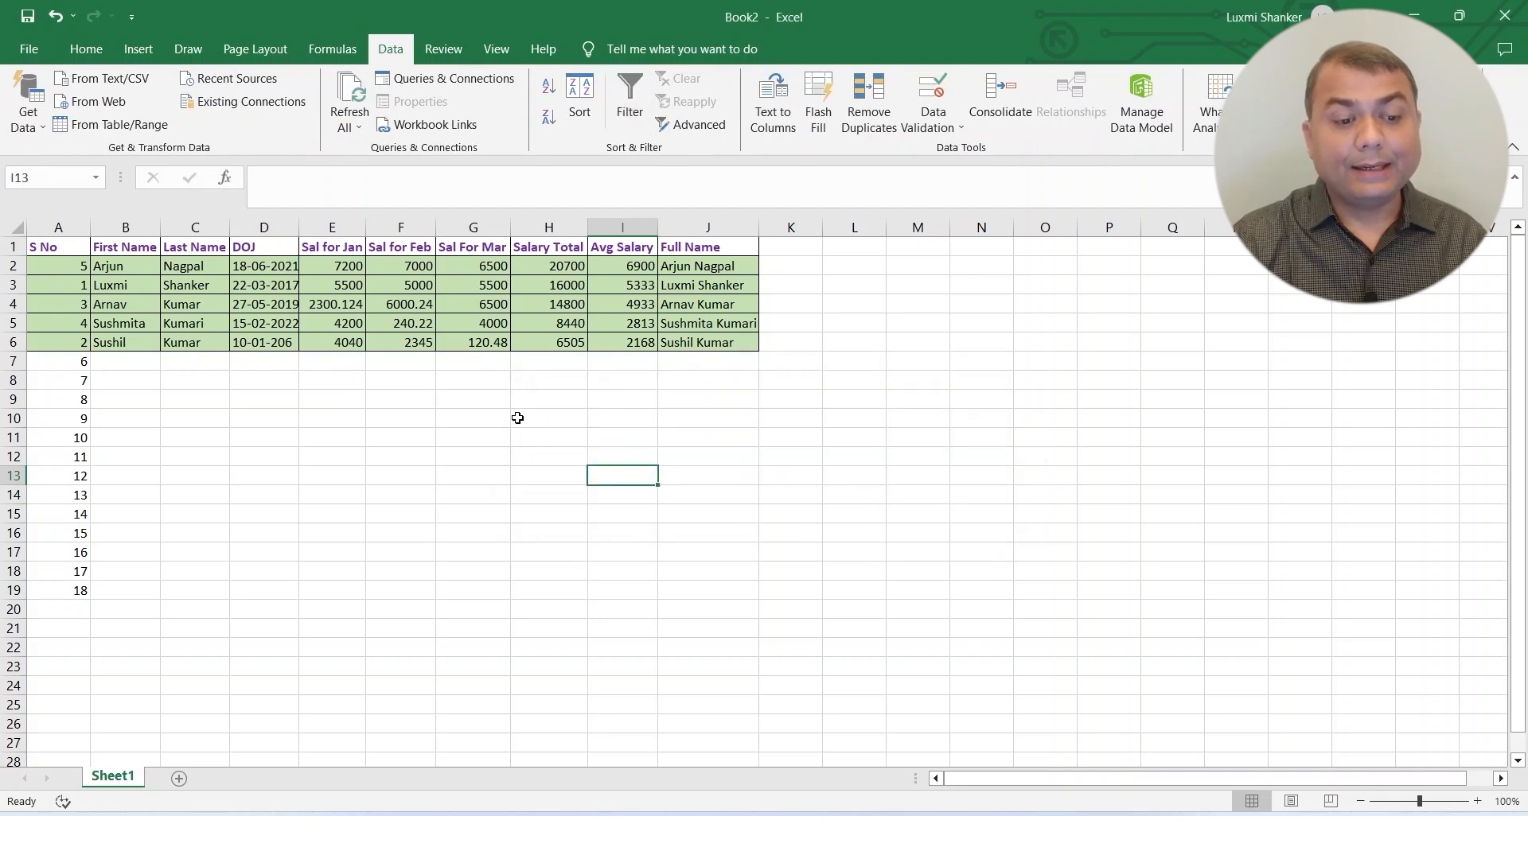
Turn on filtering for the range A1:J6, check the filter lists on the headers, and turn filtering off again.
{"action": "left_click", "coordinate": [515, 418]}
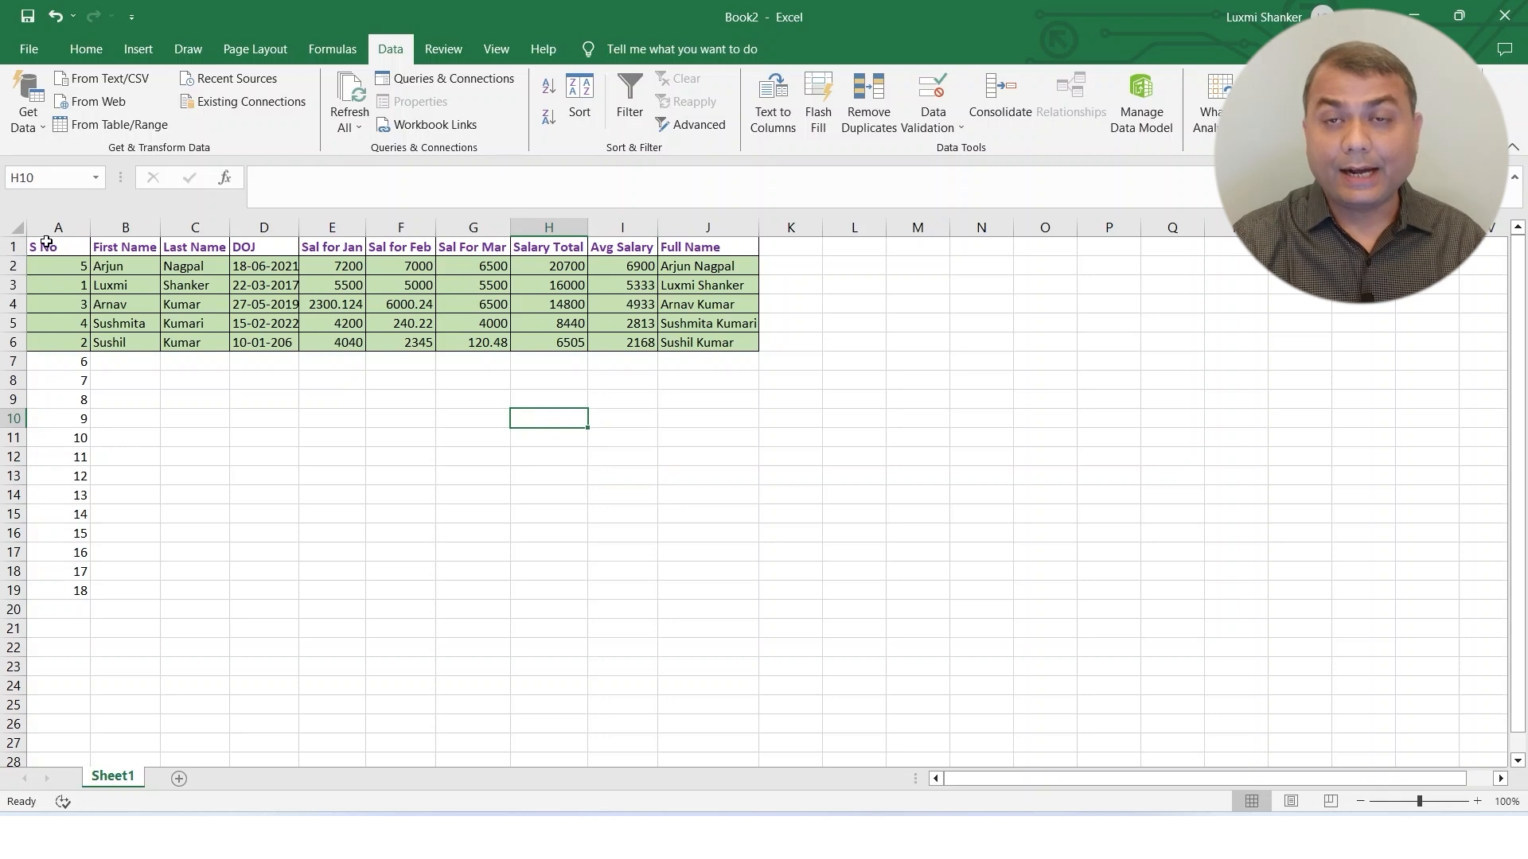
{"action": "left_click_drag", "start_coordinate": [47, 242], "coordinate": [736, 352]}
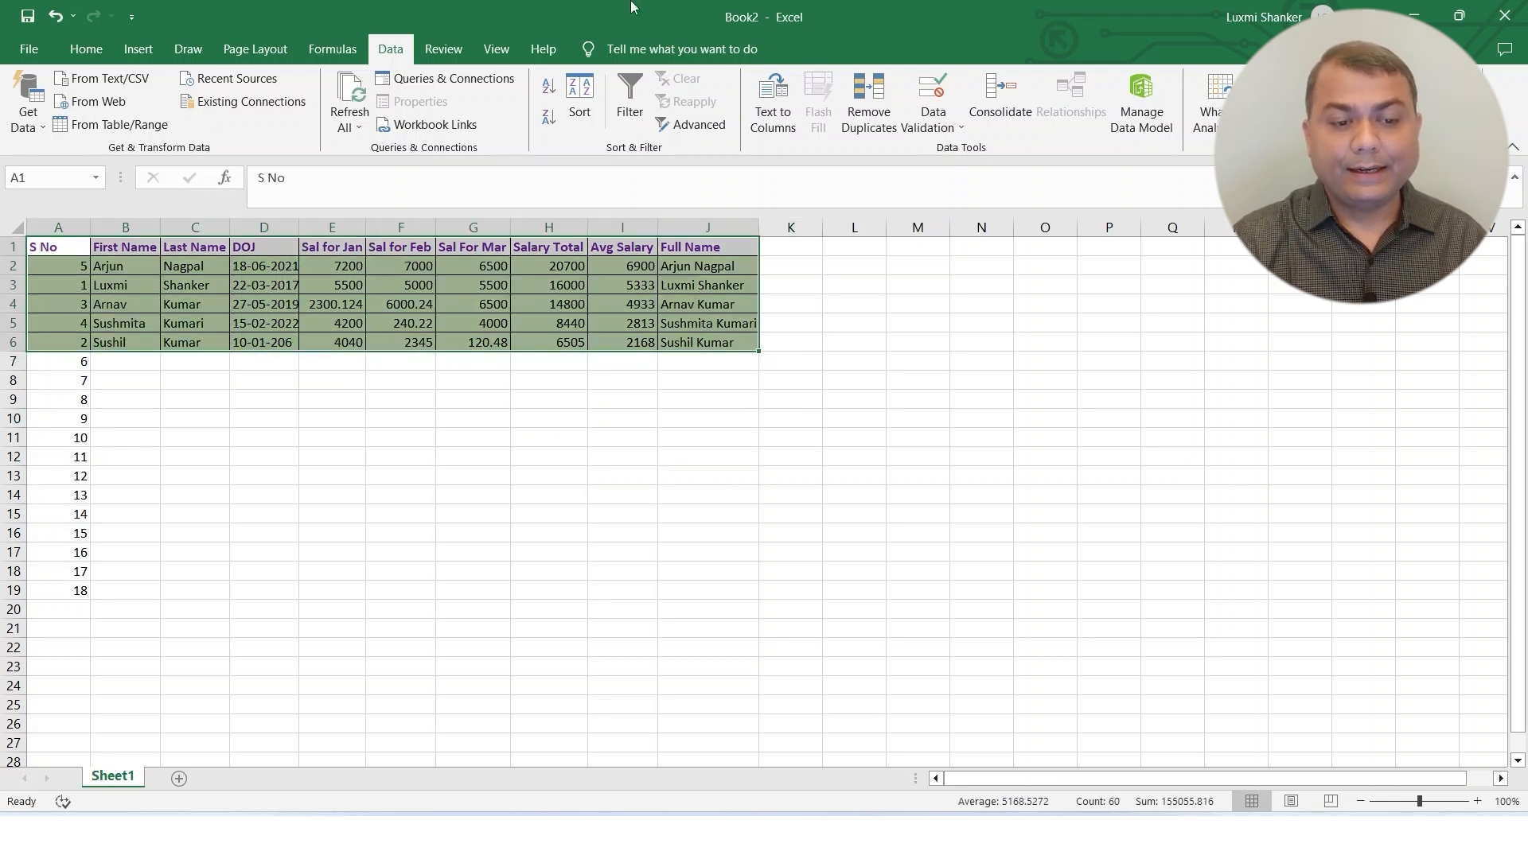
{"action": "left_click", "coordinate": [632, 110]}
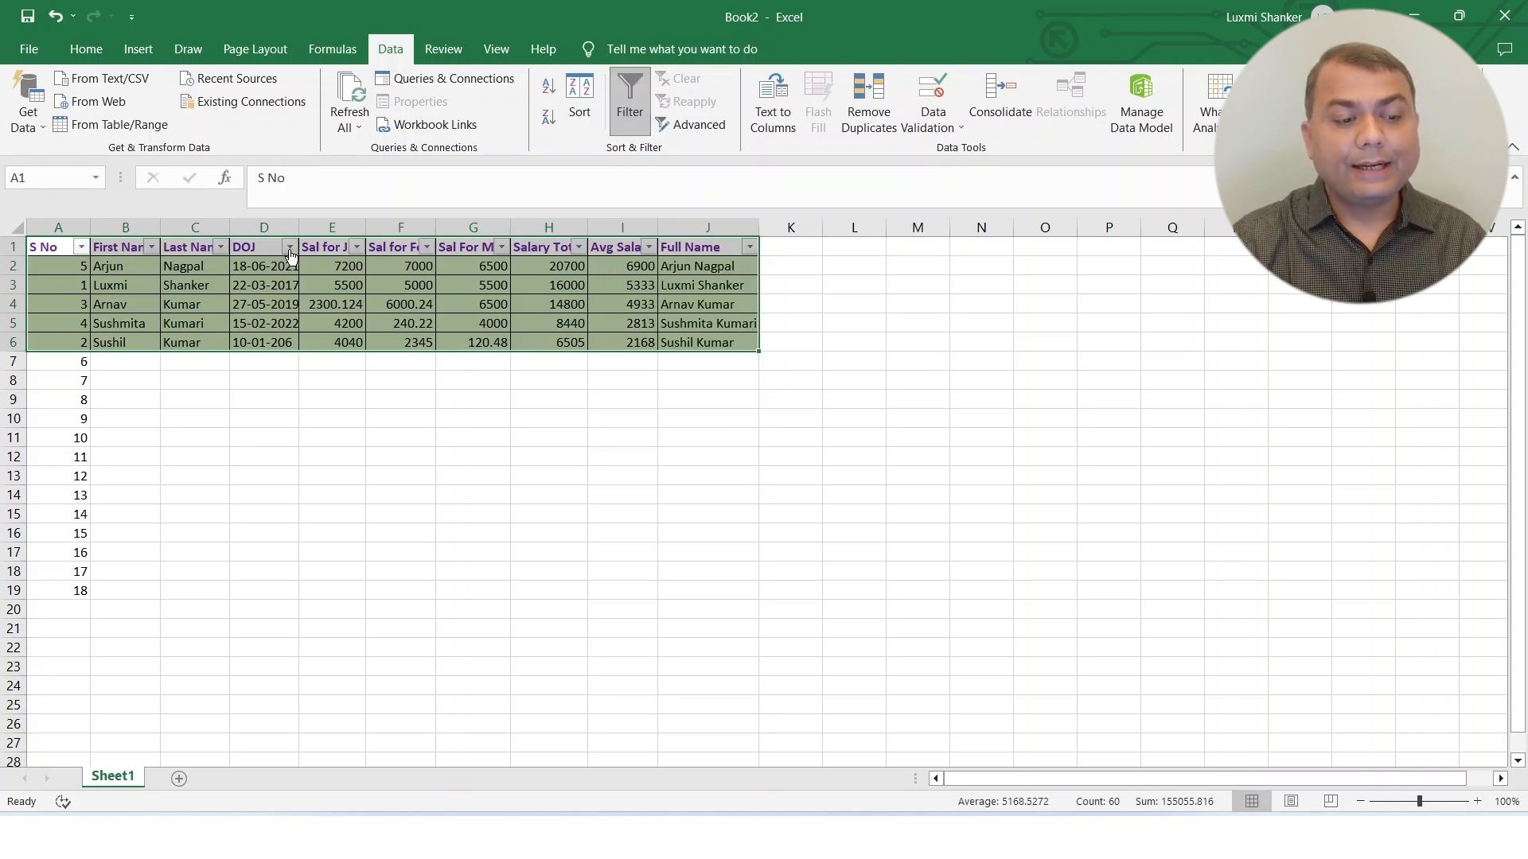
{"action": "left_click", "coordinate": [628, 249]}
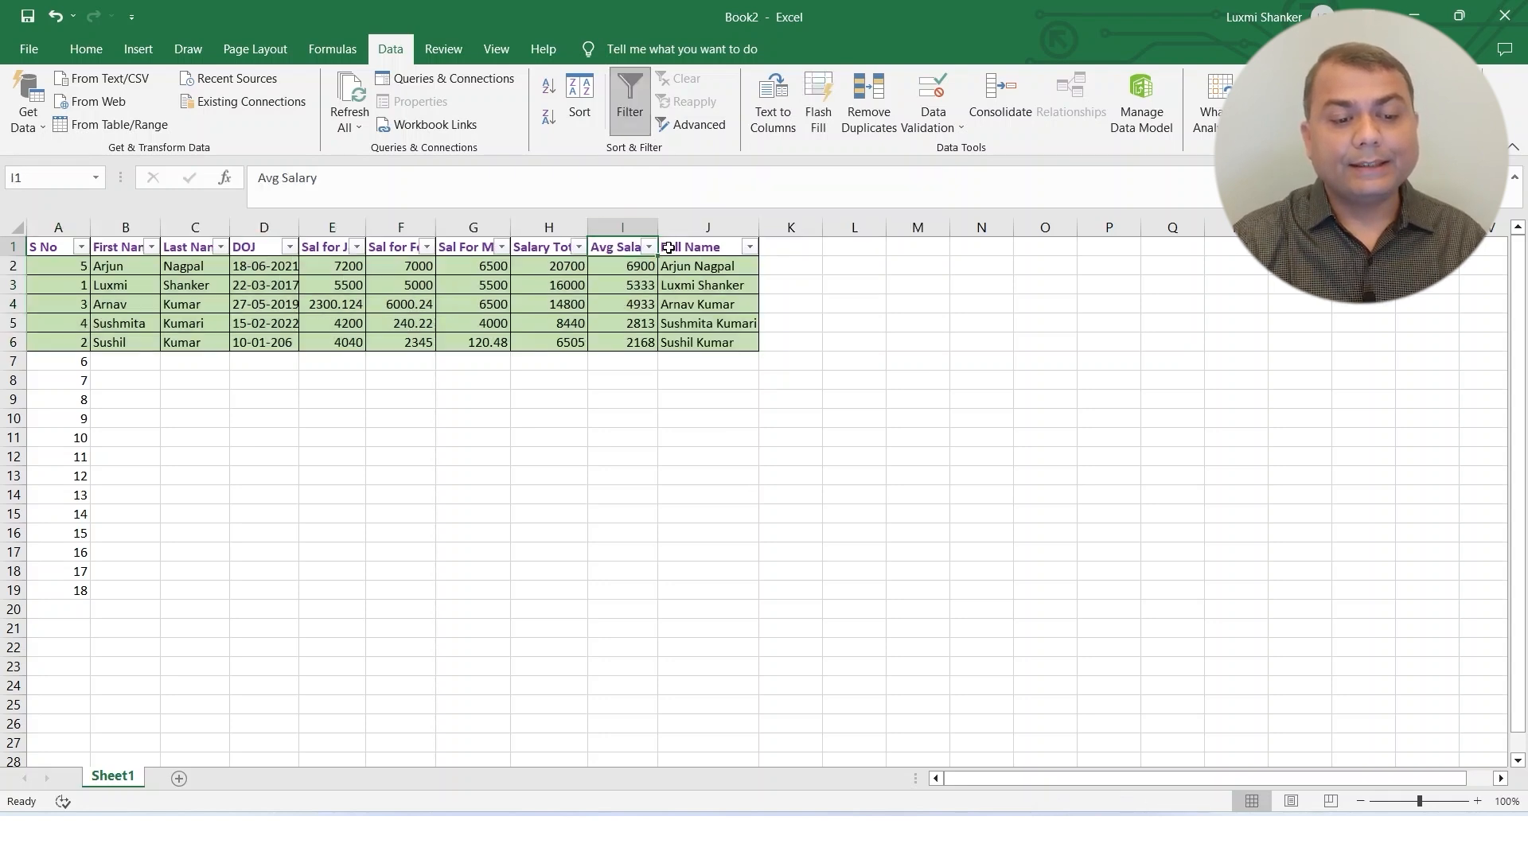
{"action": "left_click", "coordinate": [750, 247]}
{"action": "left_click", "coordinate": [651, 248]}
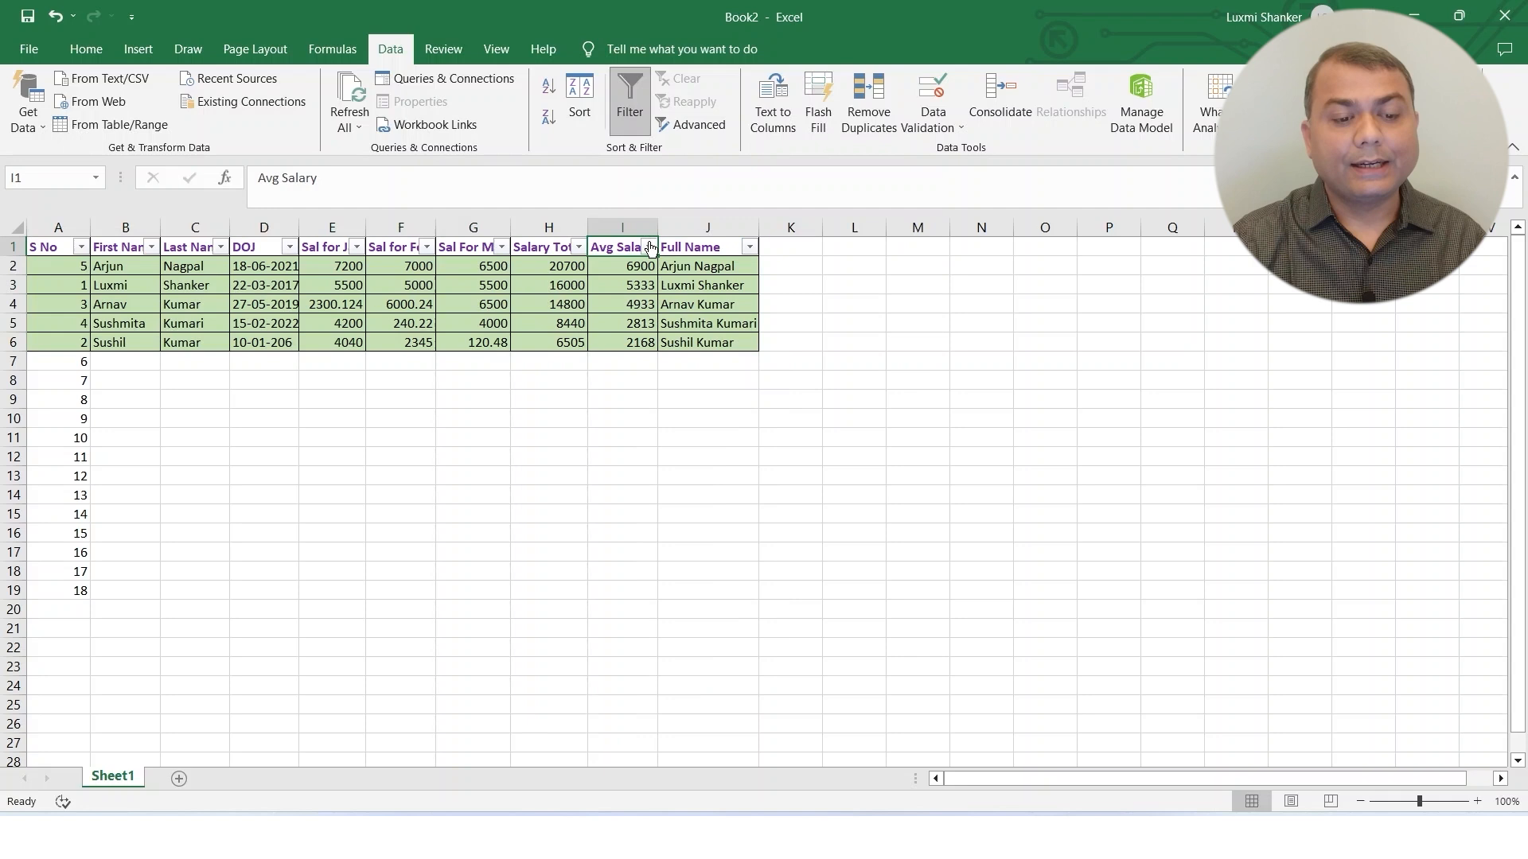
{"action": "left_click", "coordinate": [906, 363]}
{"action": "left_click", "coordinate": [567, 285]}
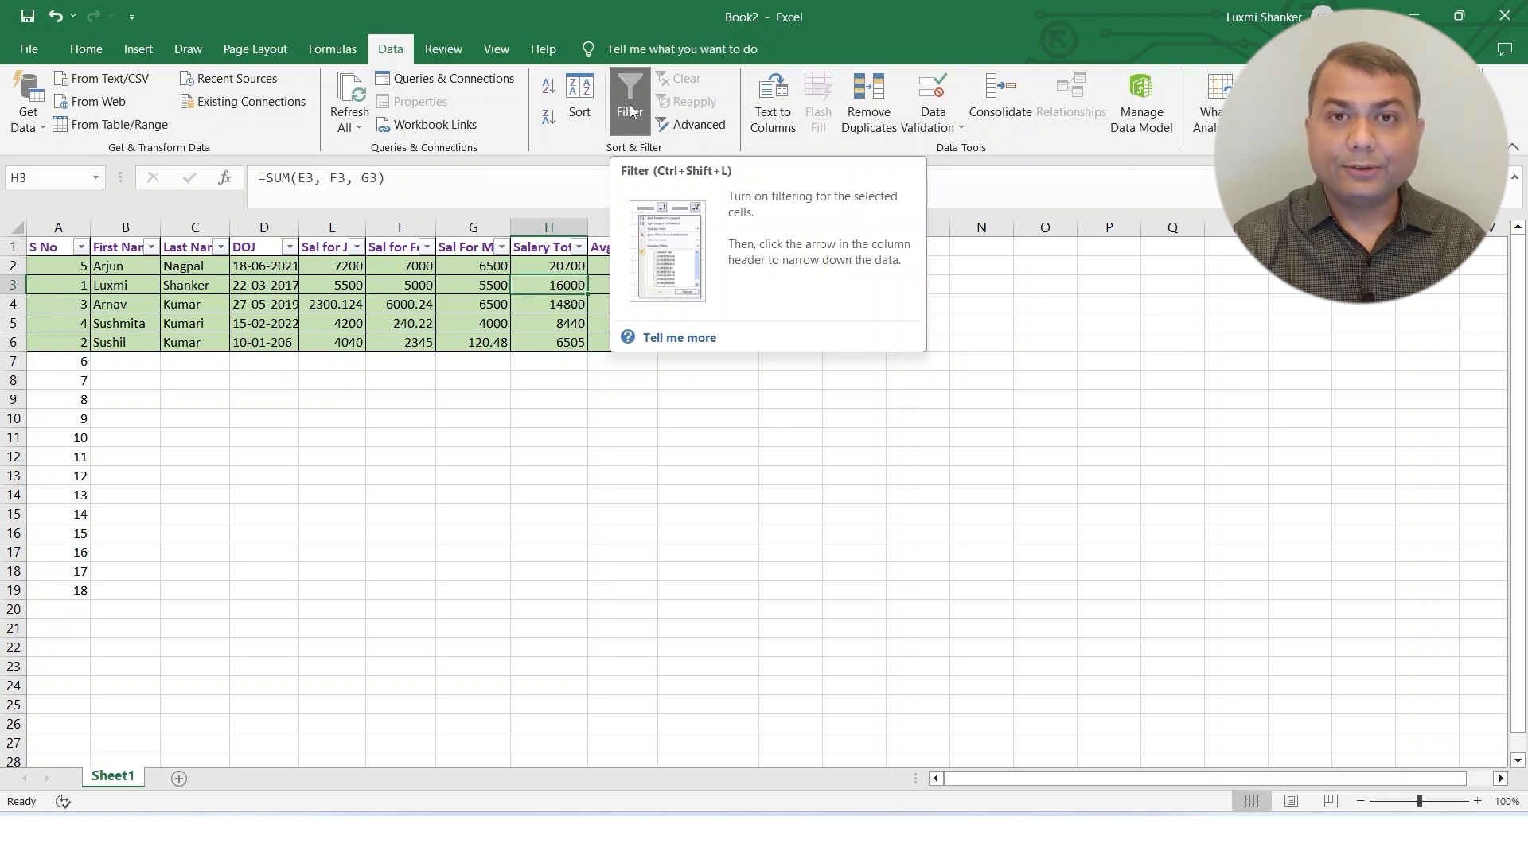
{"action": "left_click", "coordinate": [629, 109]}
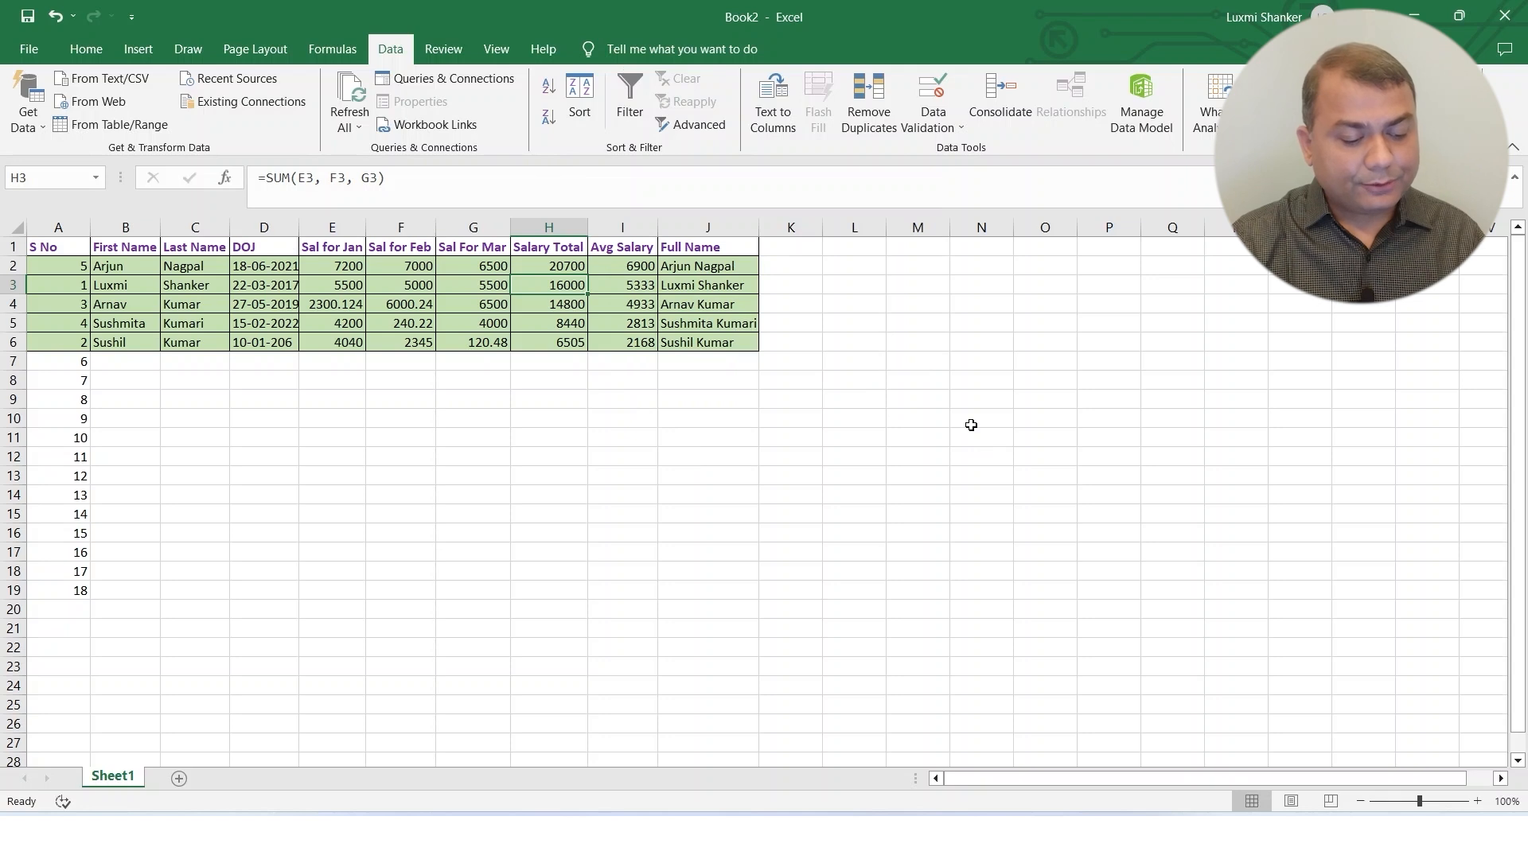
Turn on filtering for the salary table and sort it by Salary Total from largest to smallest.
{"action": "key", "text": "ctrl+shift+l"}
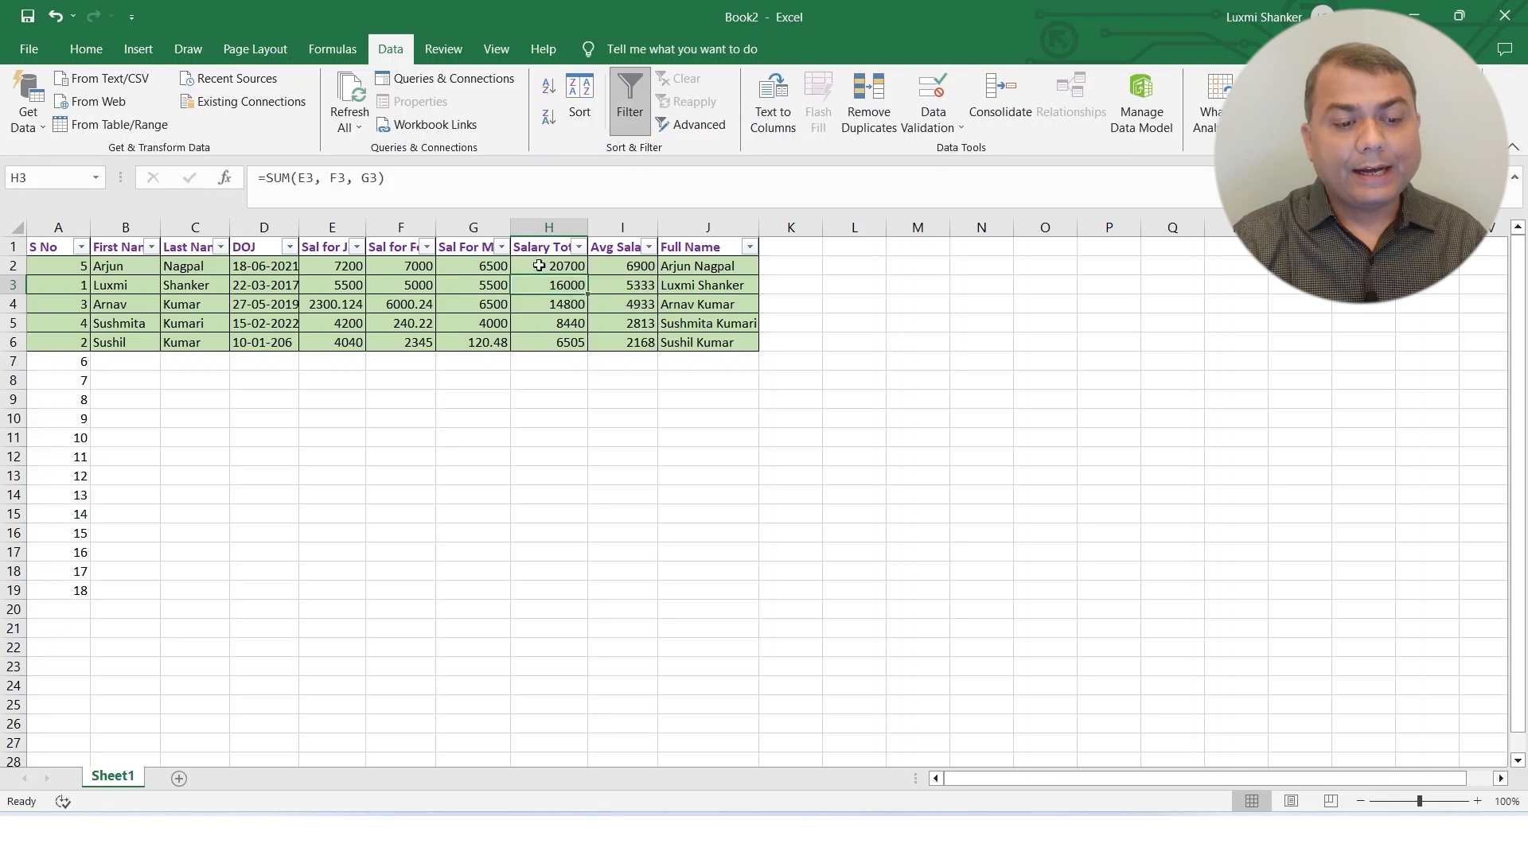
{"action": "left_click", "coordinate": [580, 247]}
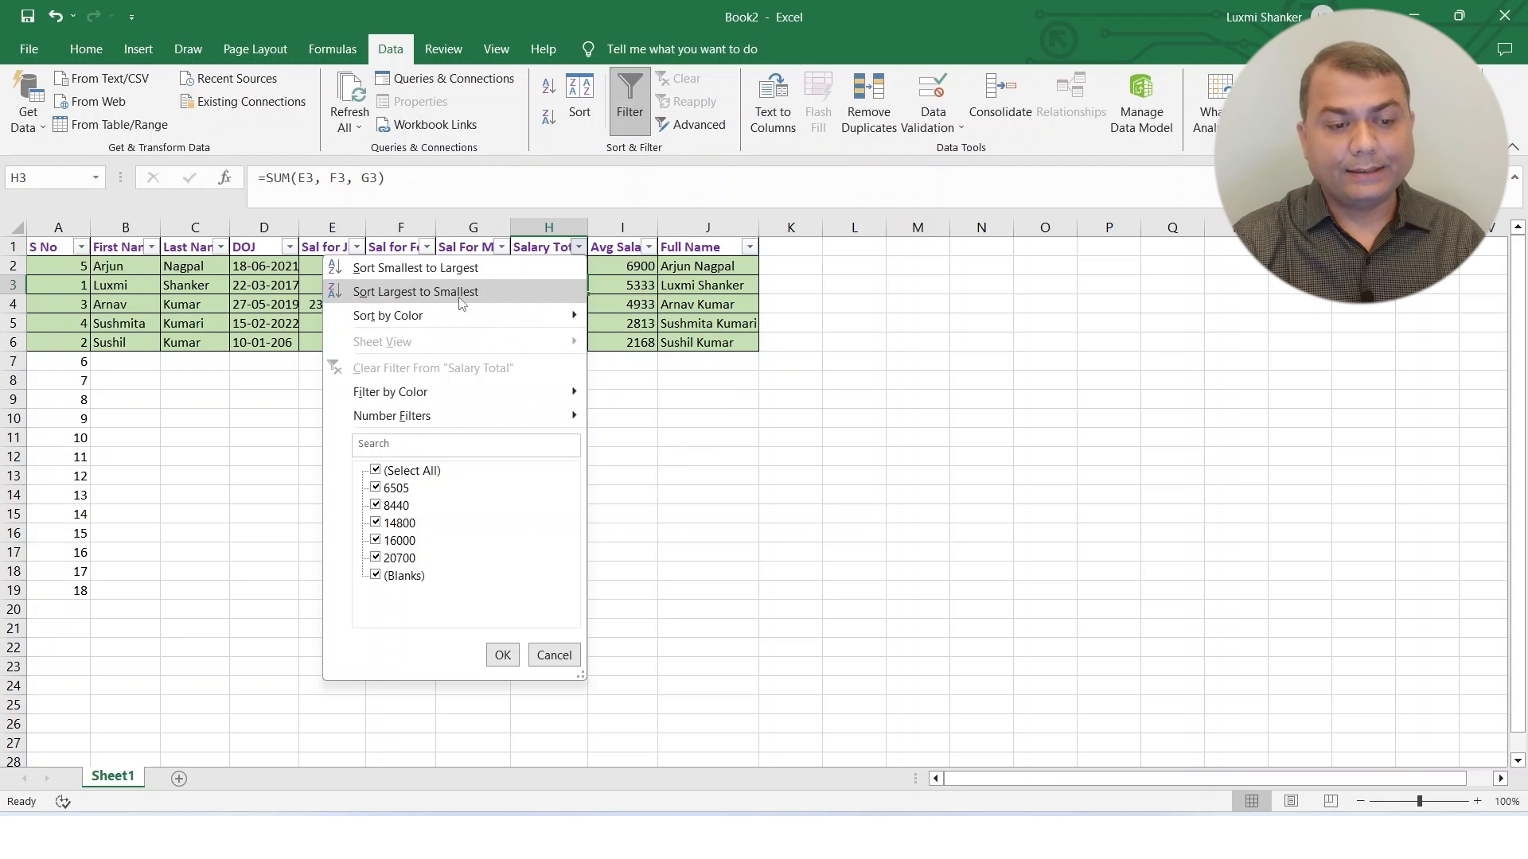
{"action": "left_click", "coordinate": [436, 292]}
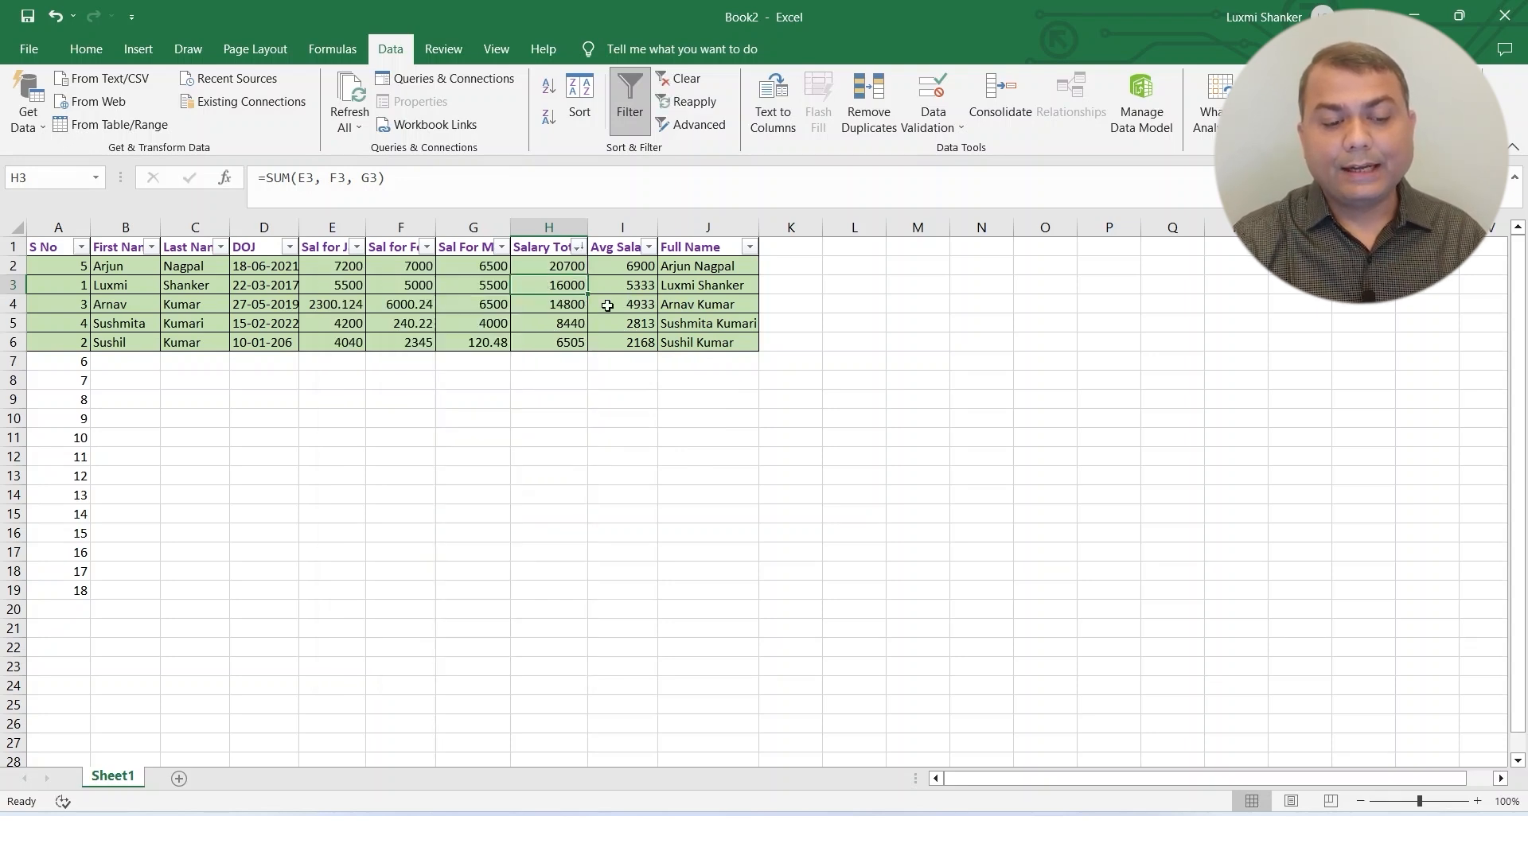
{"action": "left_click", "coordinate": [387, 311]}
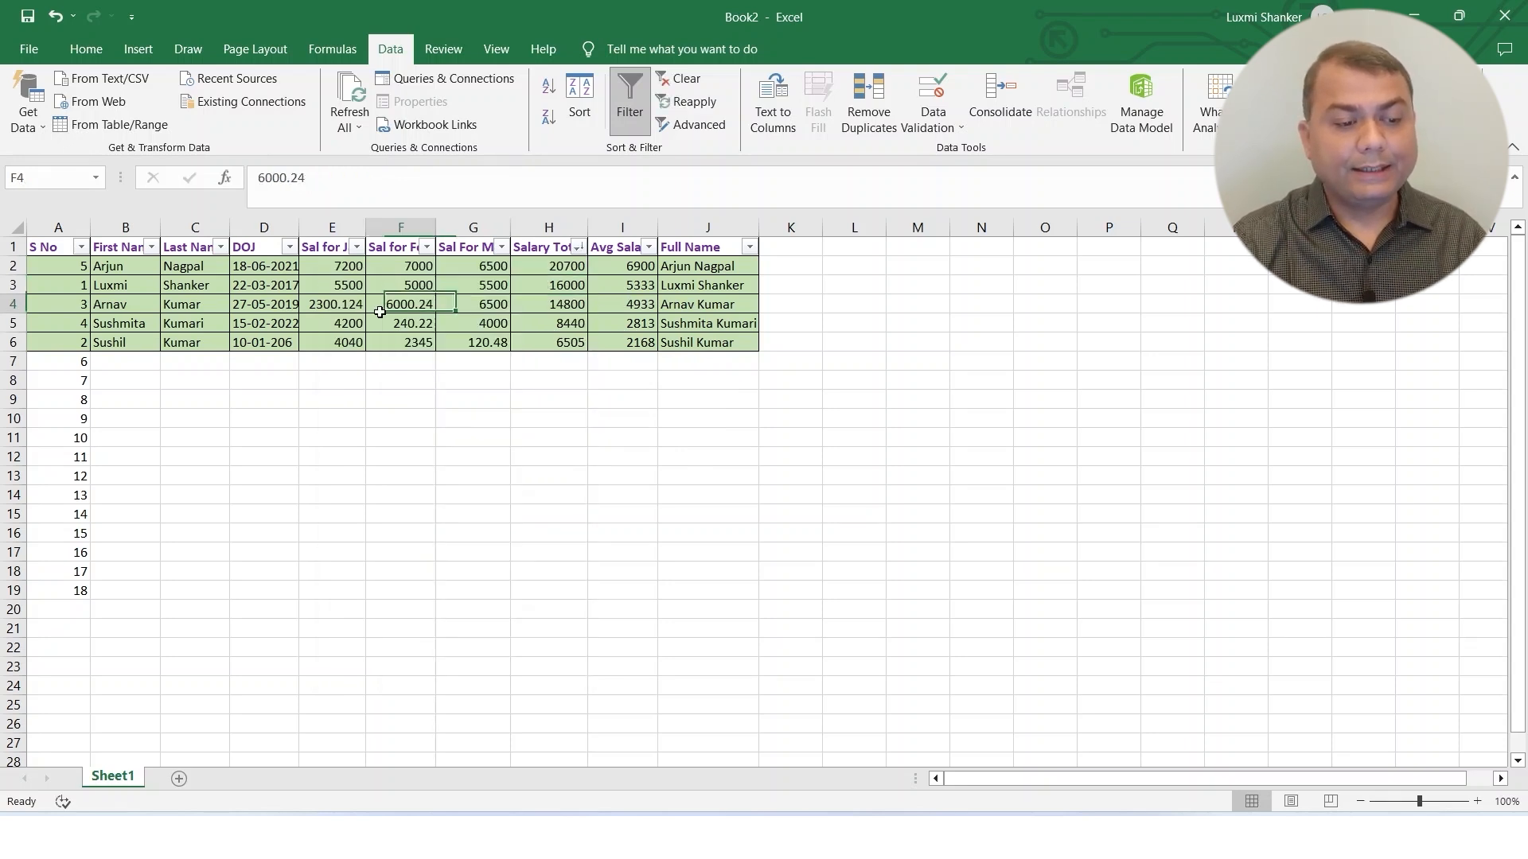
Sort the table by Salary Total from smallest to largest using the column's header filter.
{"action": "left_click", "coordinate": [579, 248]}
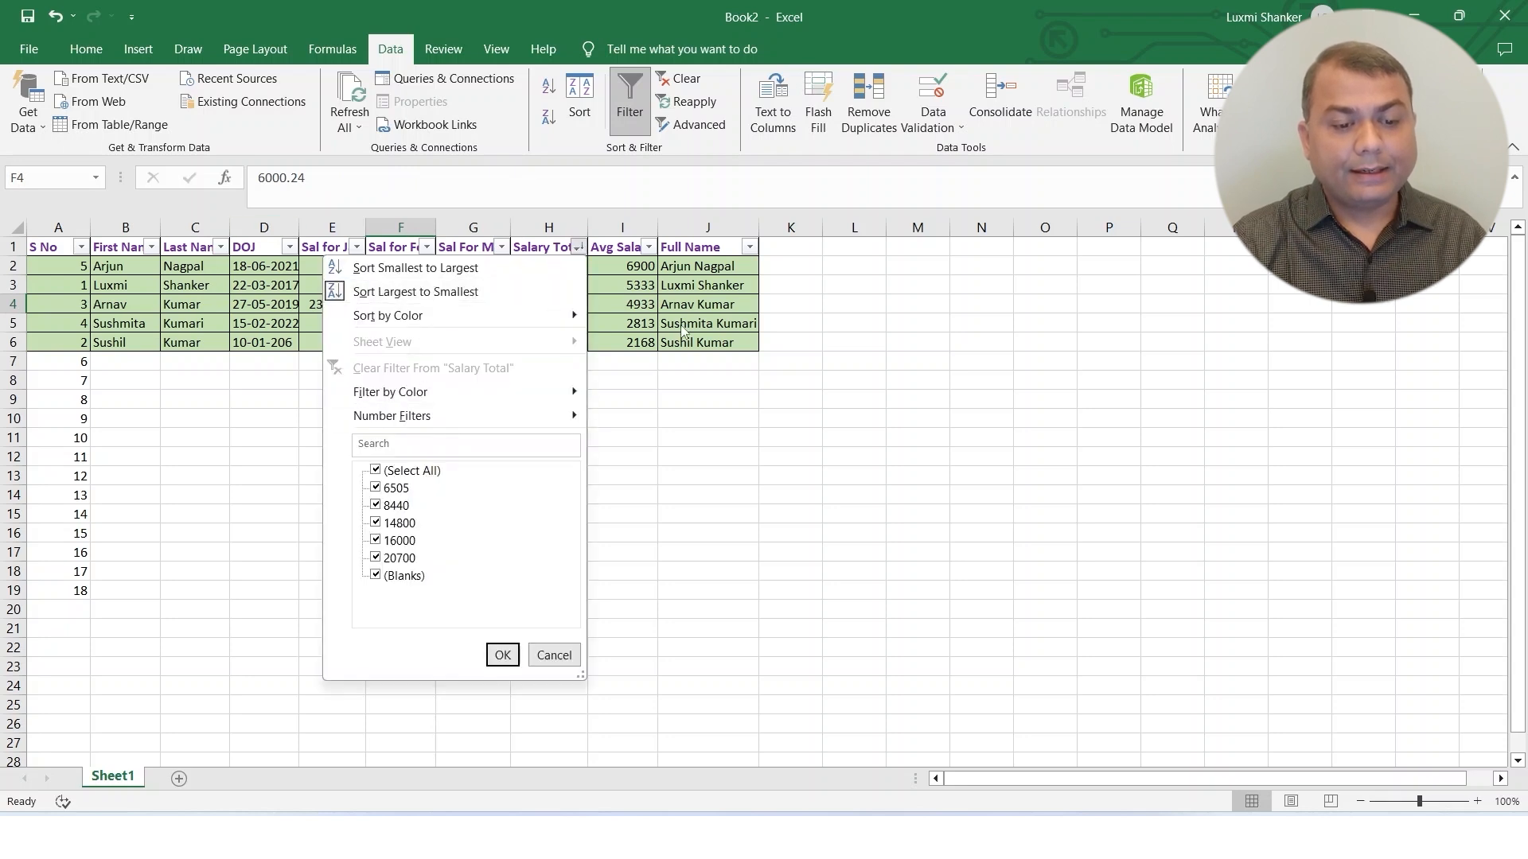
{"action": "left_click", "coordinate": [419, 267]}
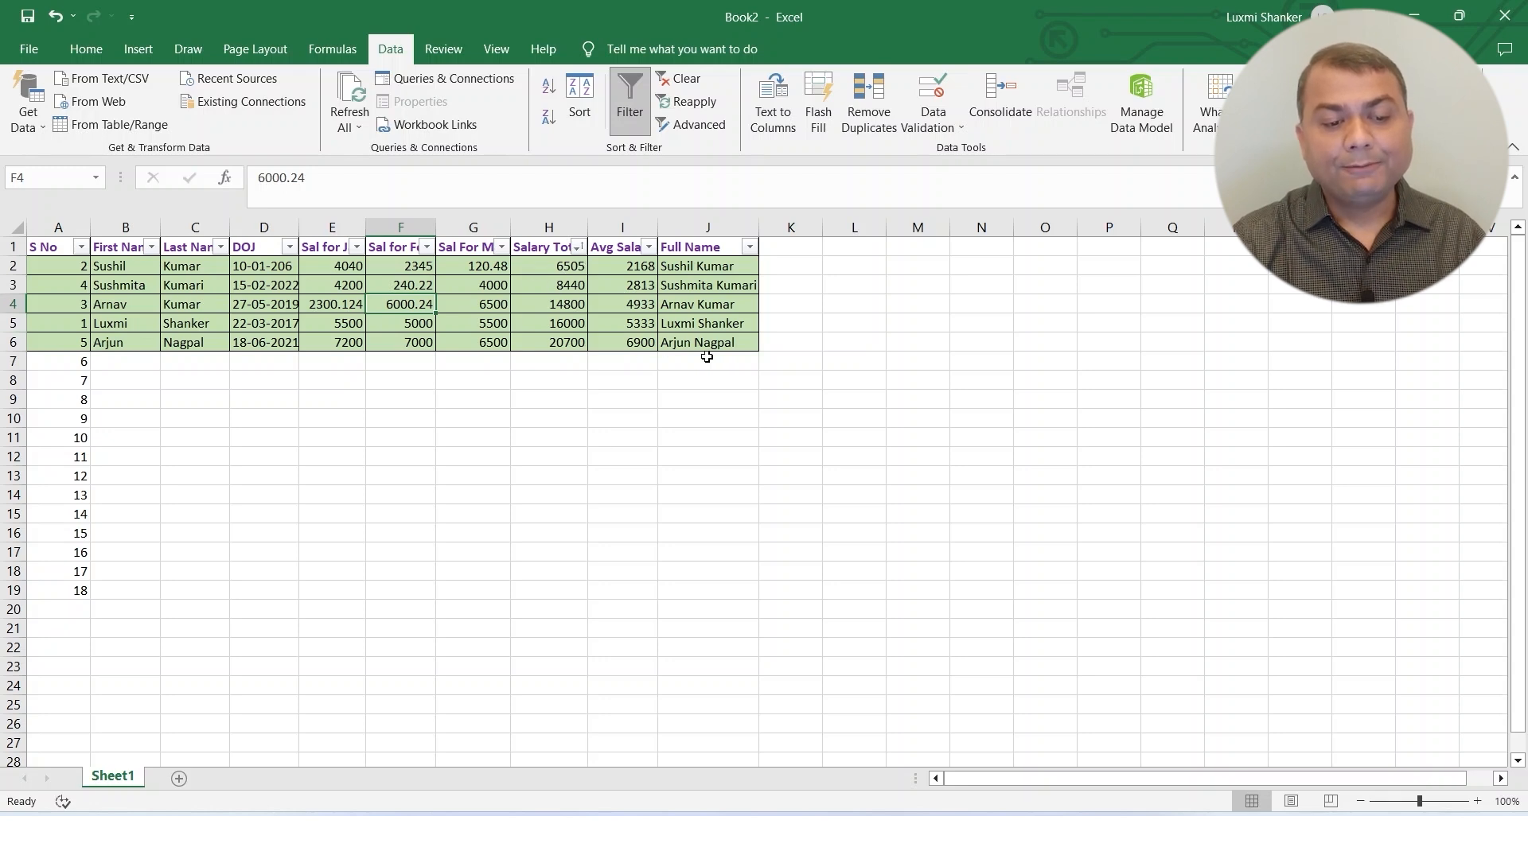
{"action": "left_click_drag", "start_coordinate": [728, 349], "coordinate": [3, 254]}
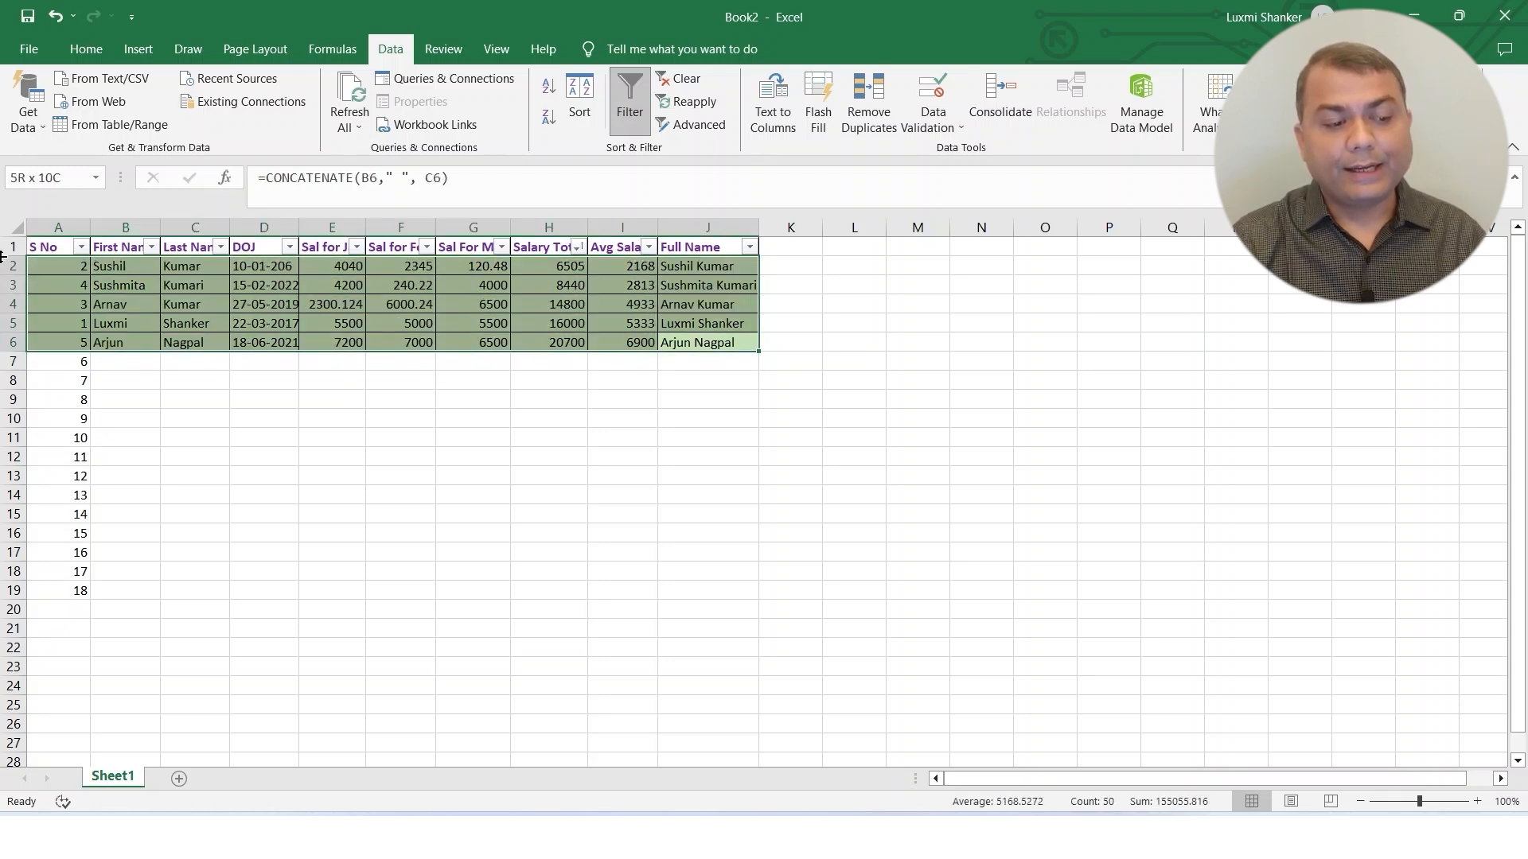
{"action": "left_click", "coordinate": [377, 436]}
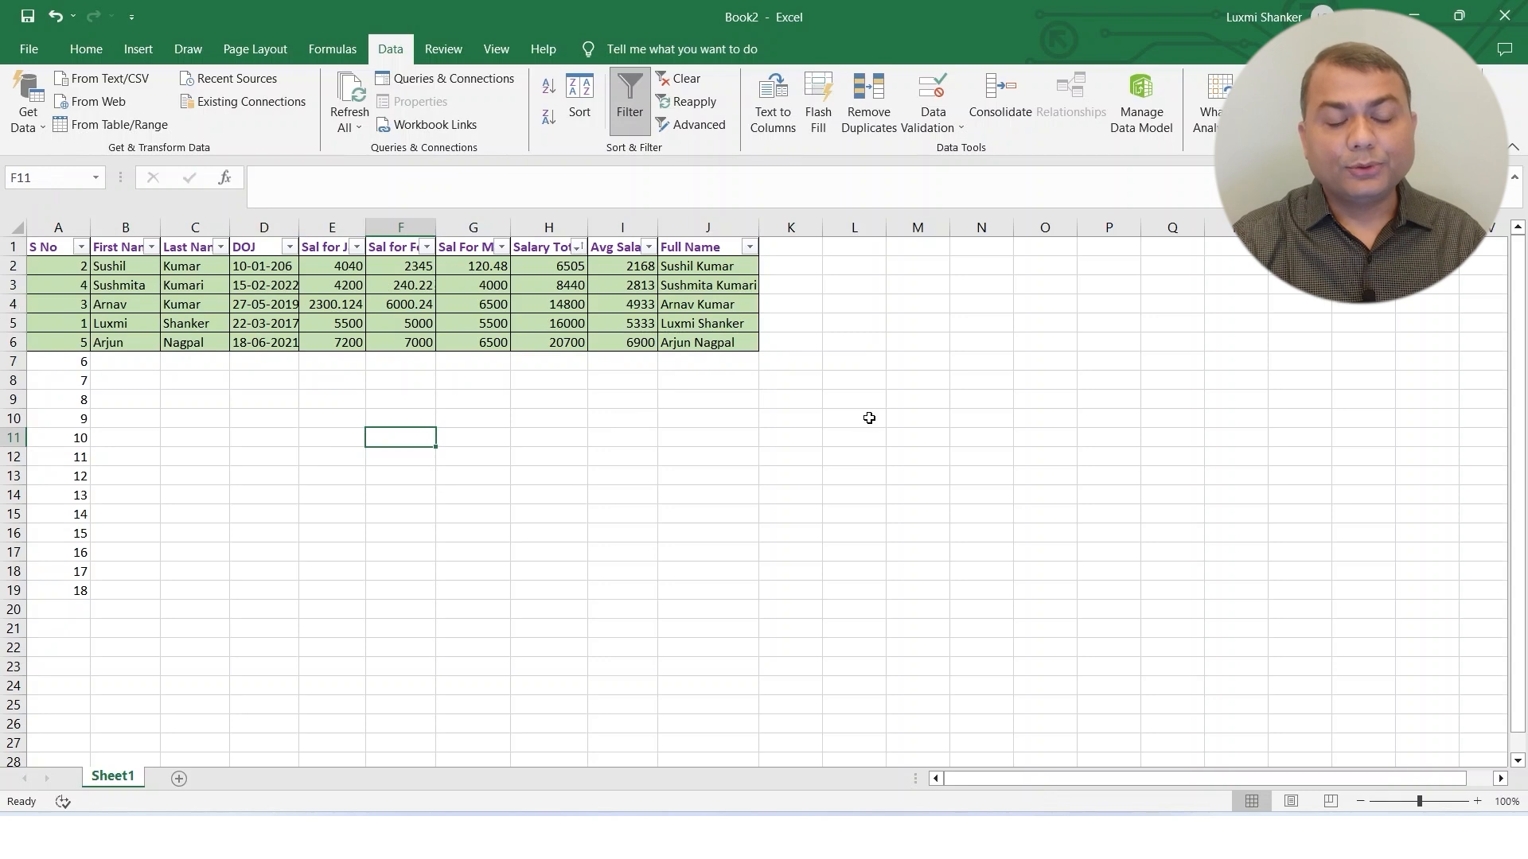
{"action": "left_click", "coordinate": [573, 345]}
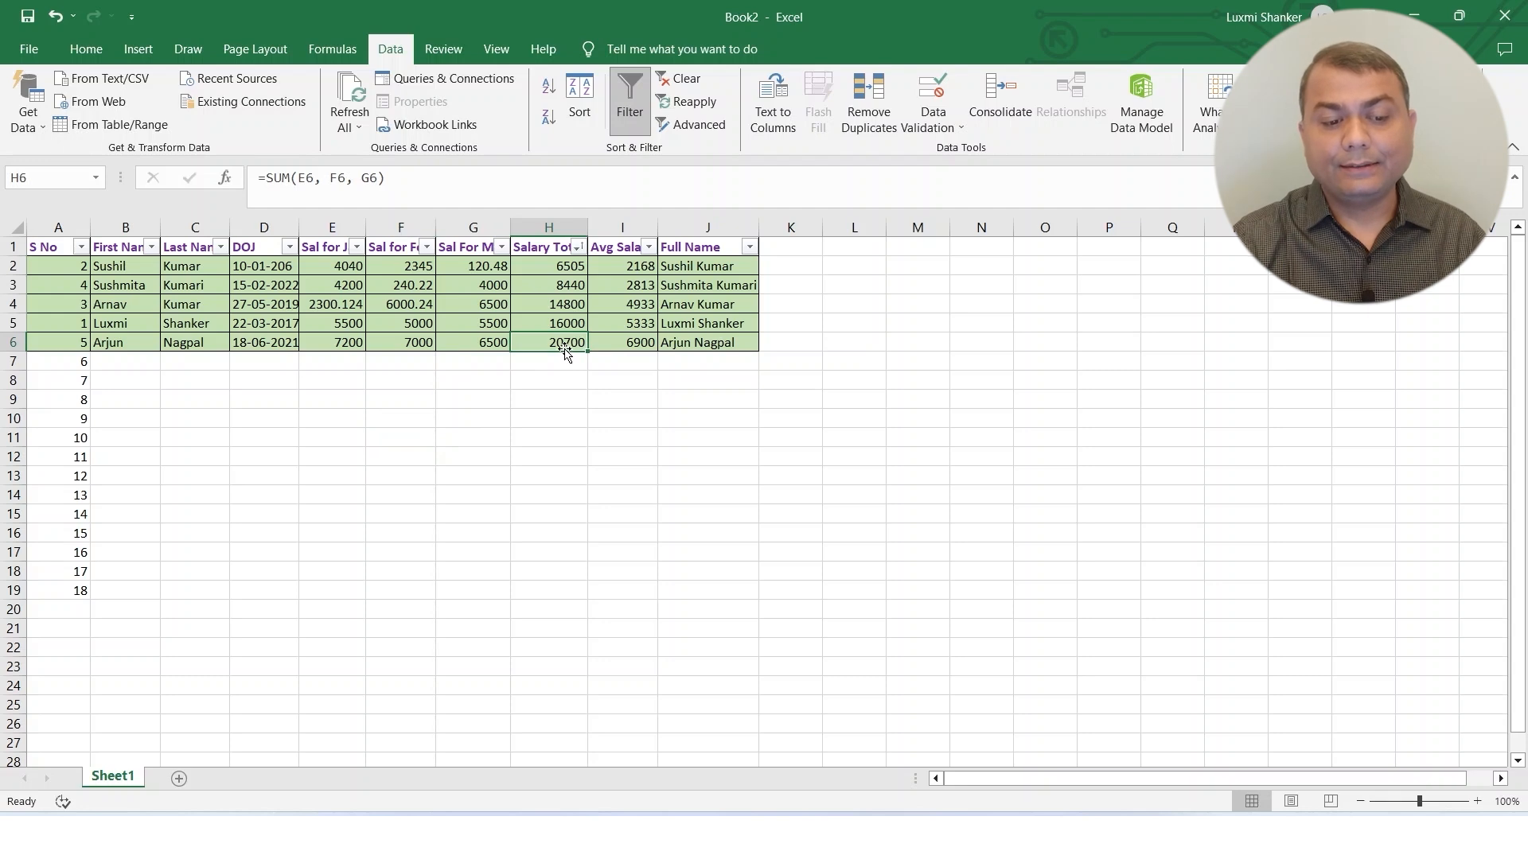
Define a custom sort by Salary Total on cell values, ordered Largest to Smallest, and apply it to the table.
{"action": "left_click", "coordinate": [557, 265]}
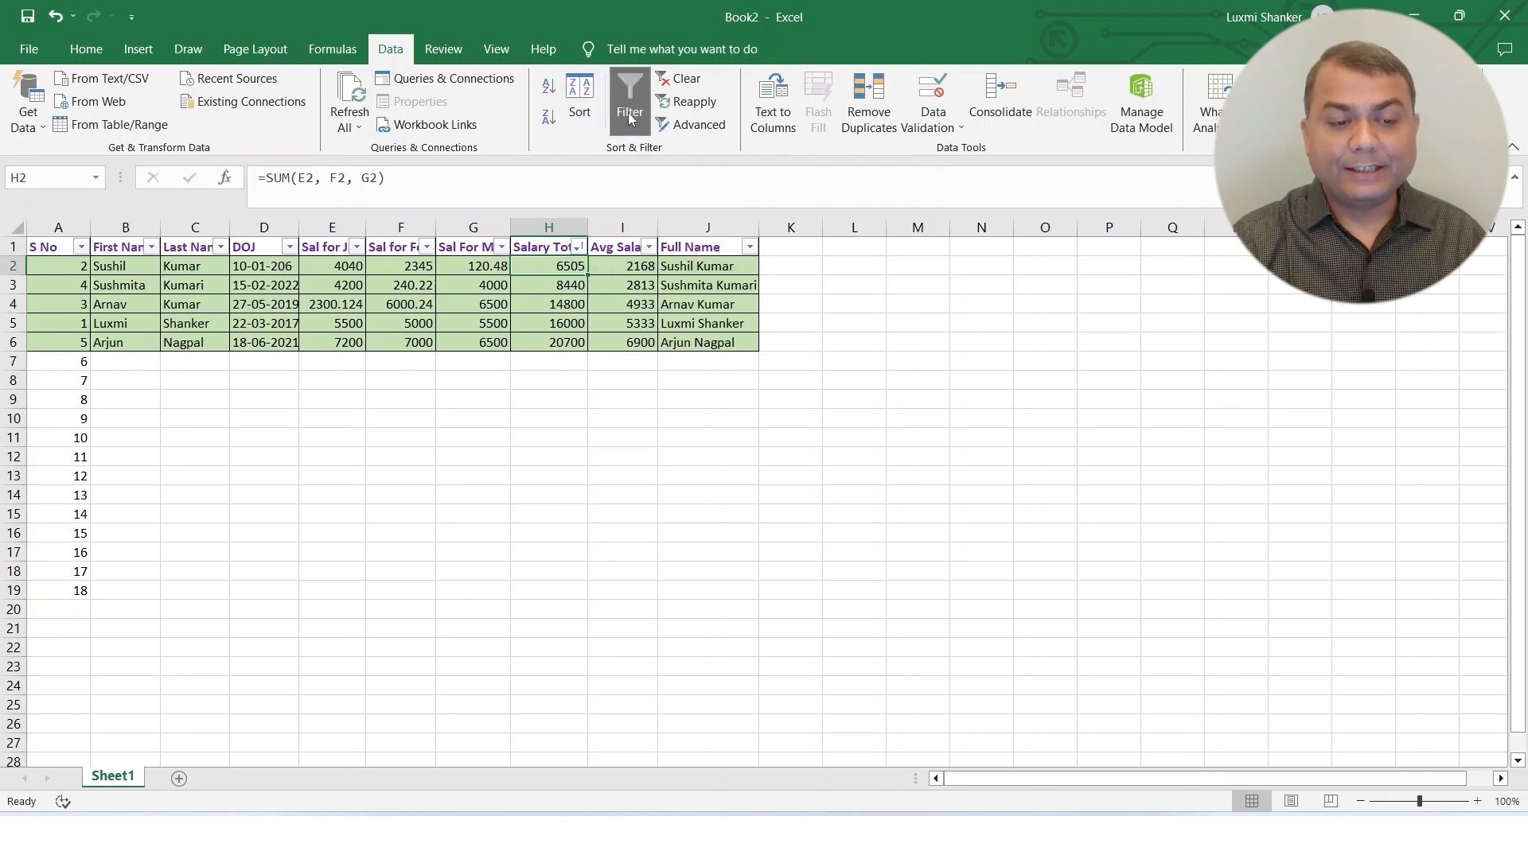
{"action": "left_click", "coordinate": [580, 107]}
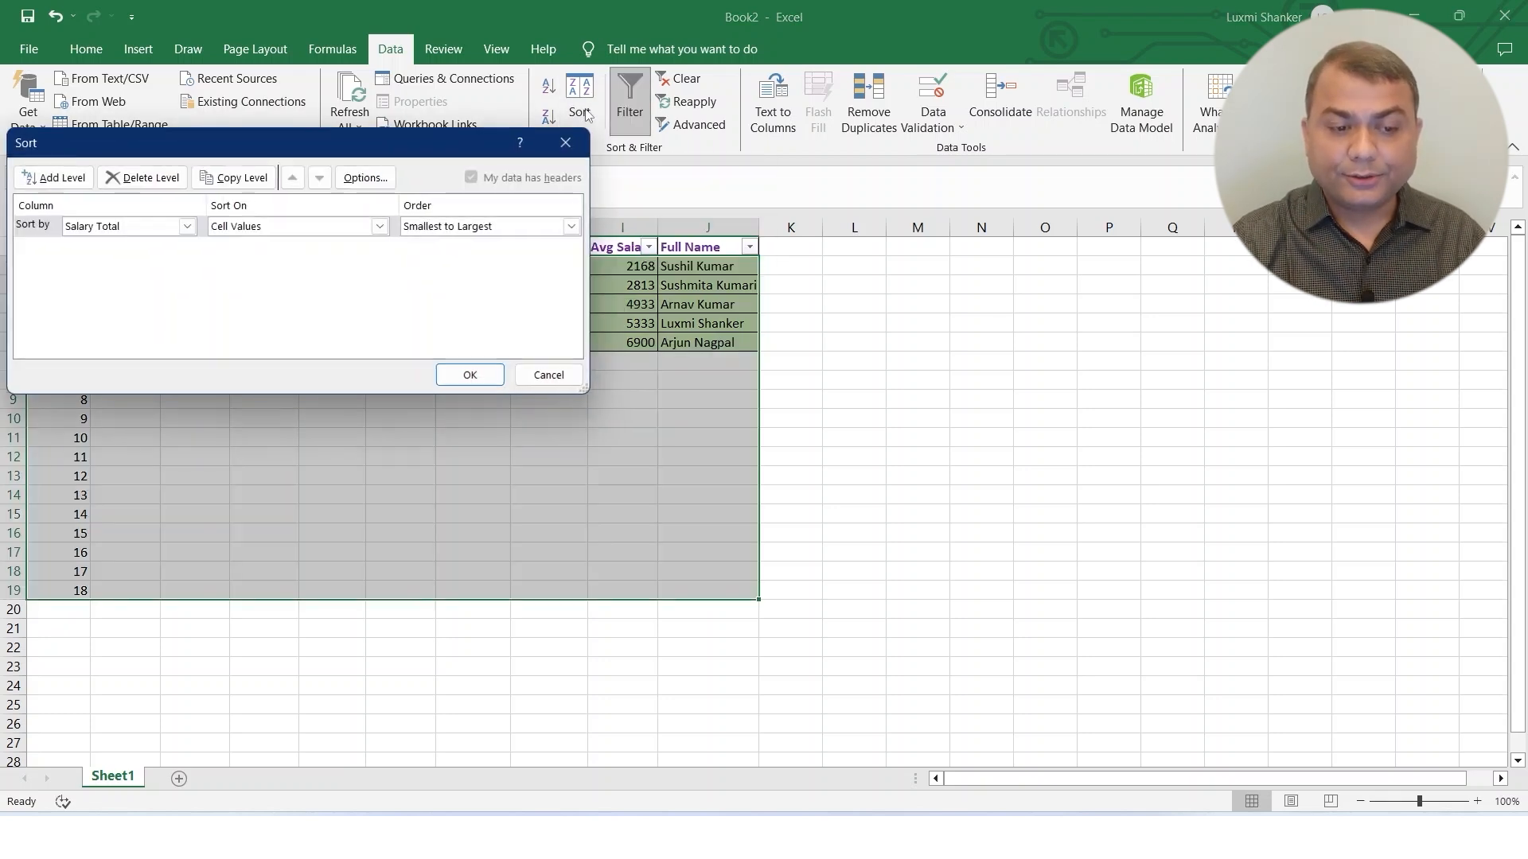
{"action": "left_click", "coordinate": [187, 228]}
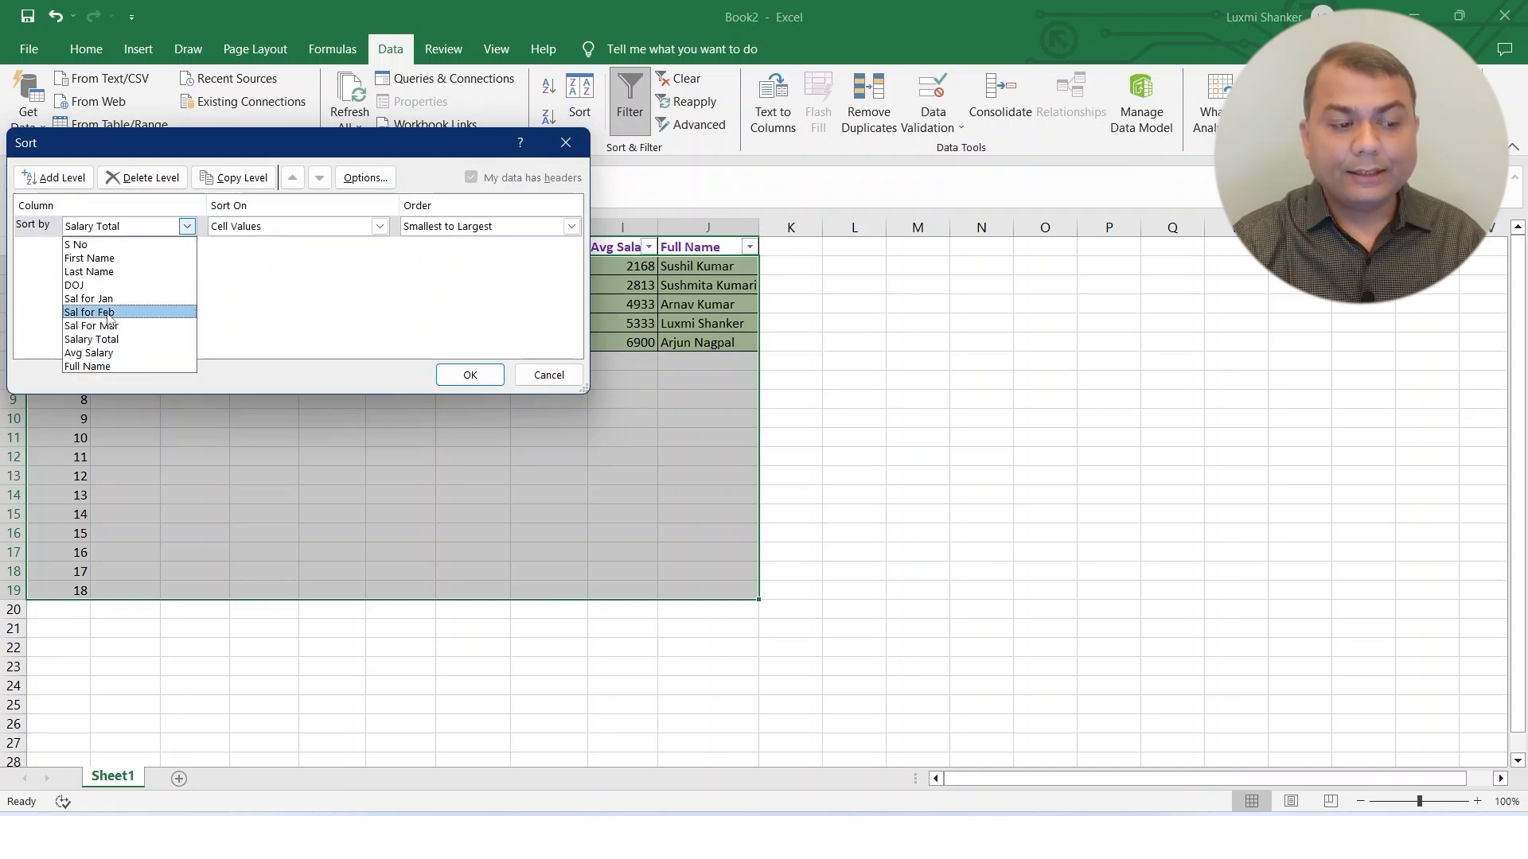
{"action": "left_click", "coordinate": [112, 341]}
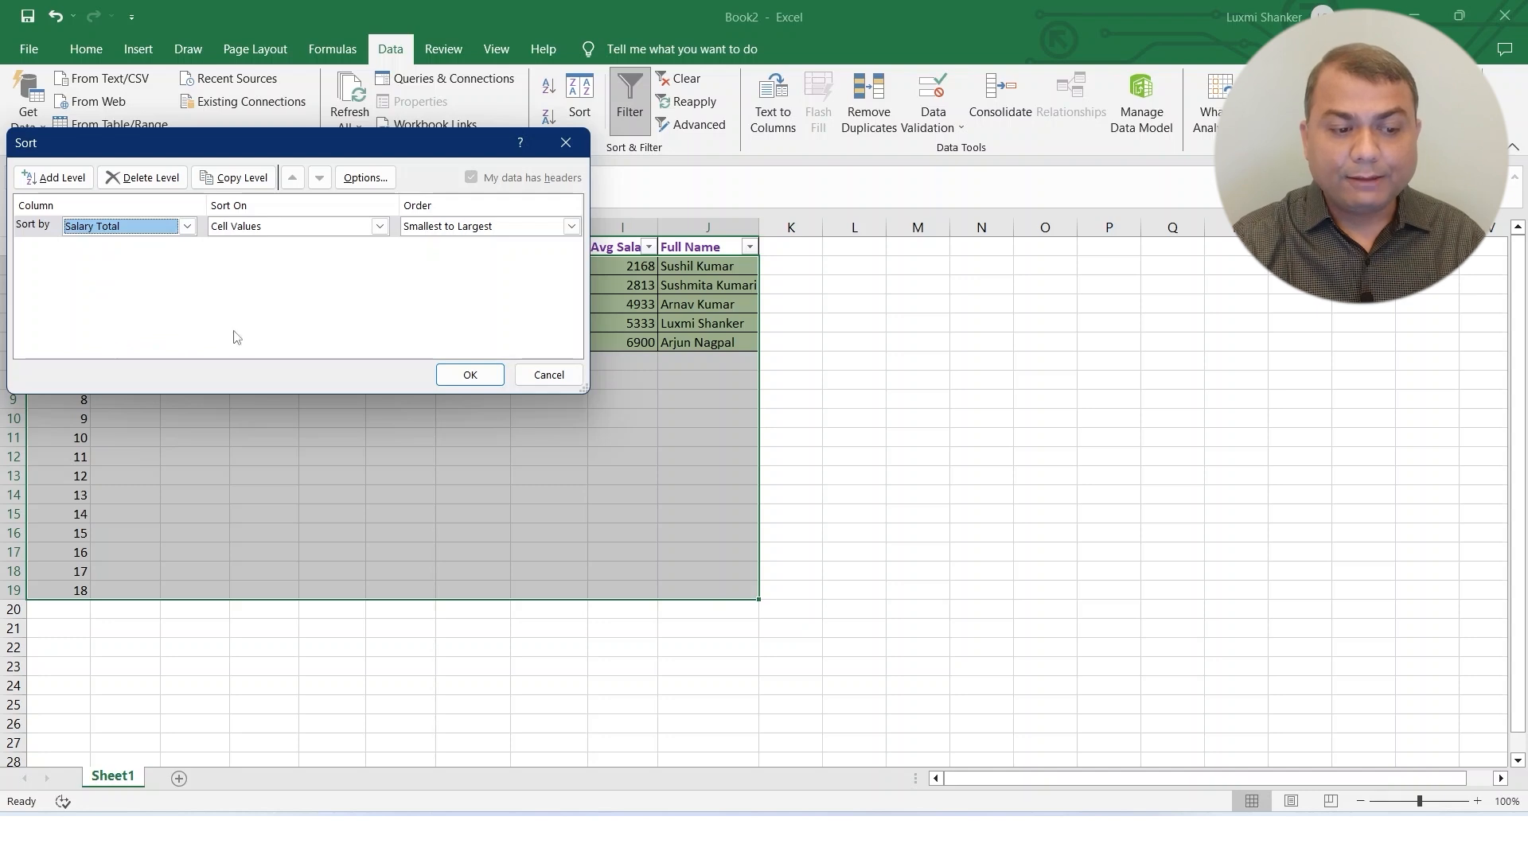
{"action": "left_click", "coordinate": [571, 227]}
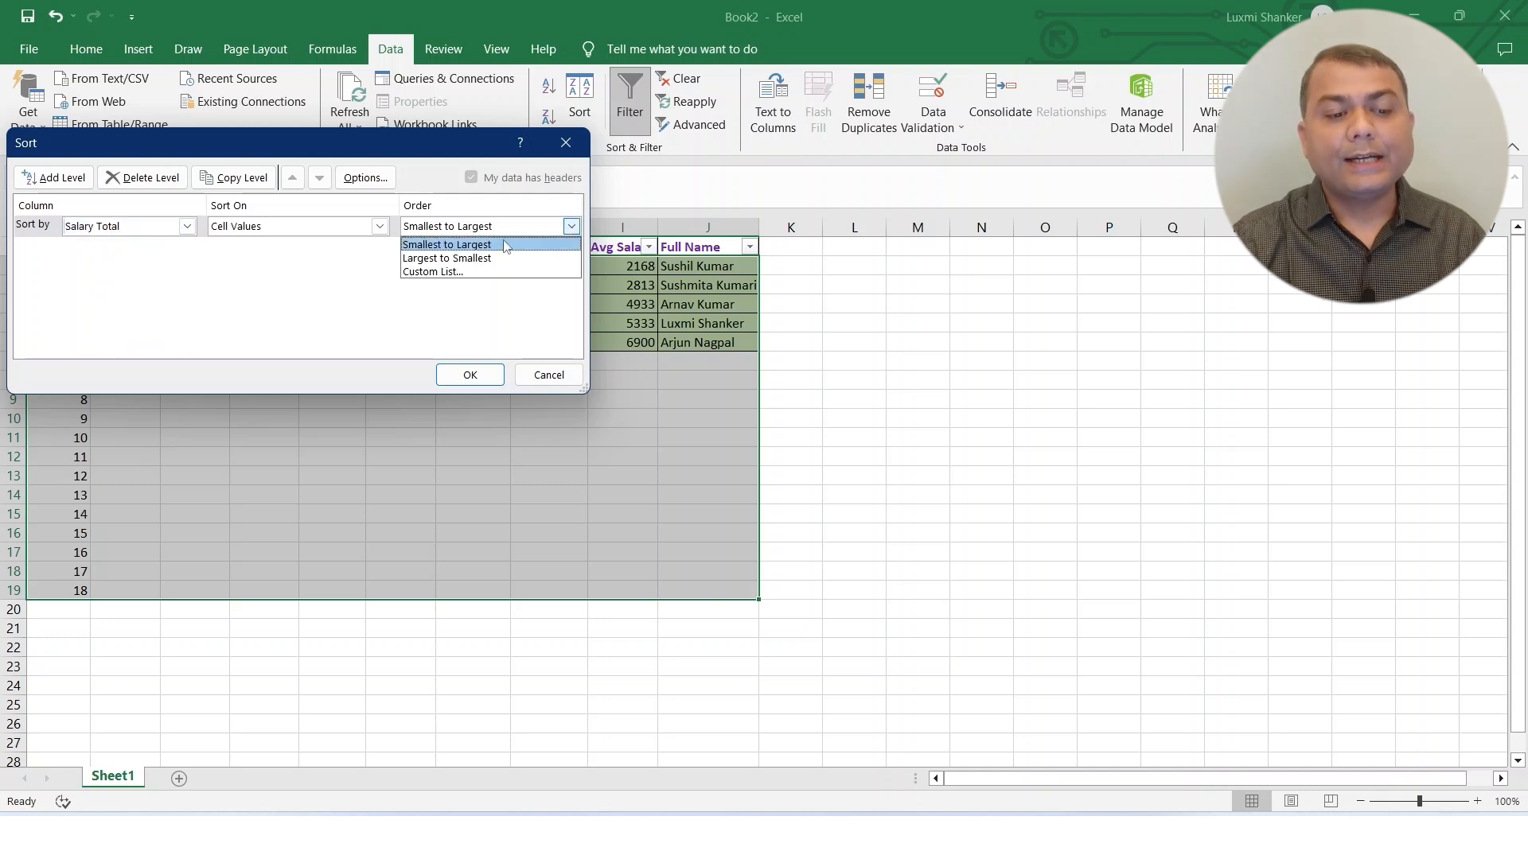
{"action": "left_click", "coordinate": [464, 259]}
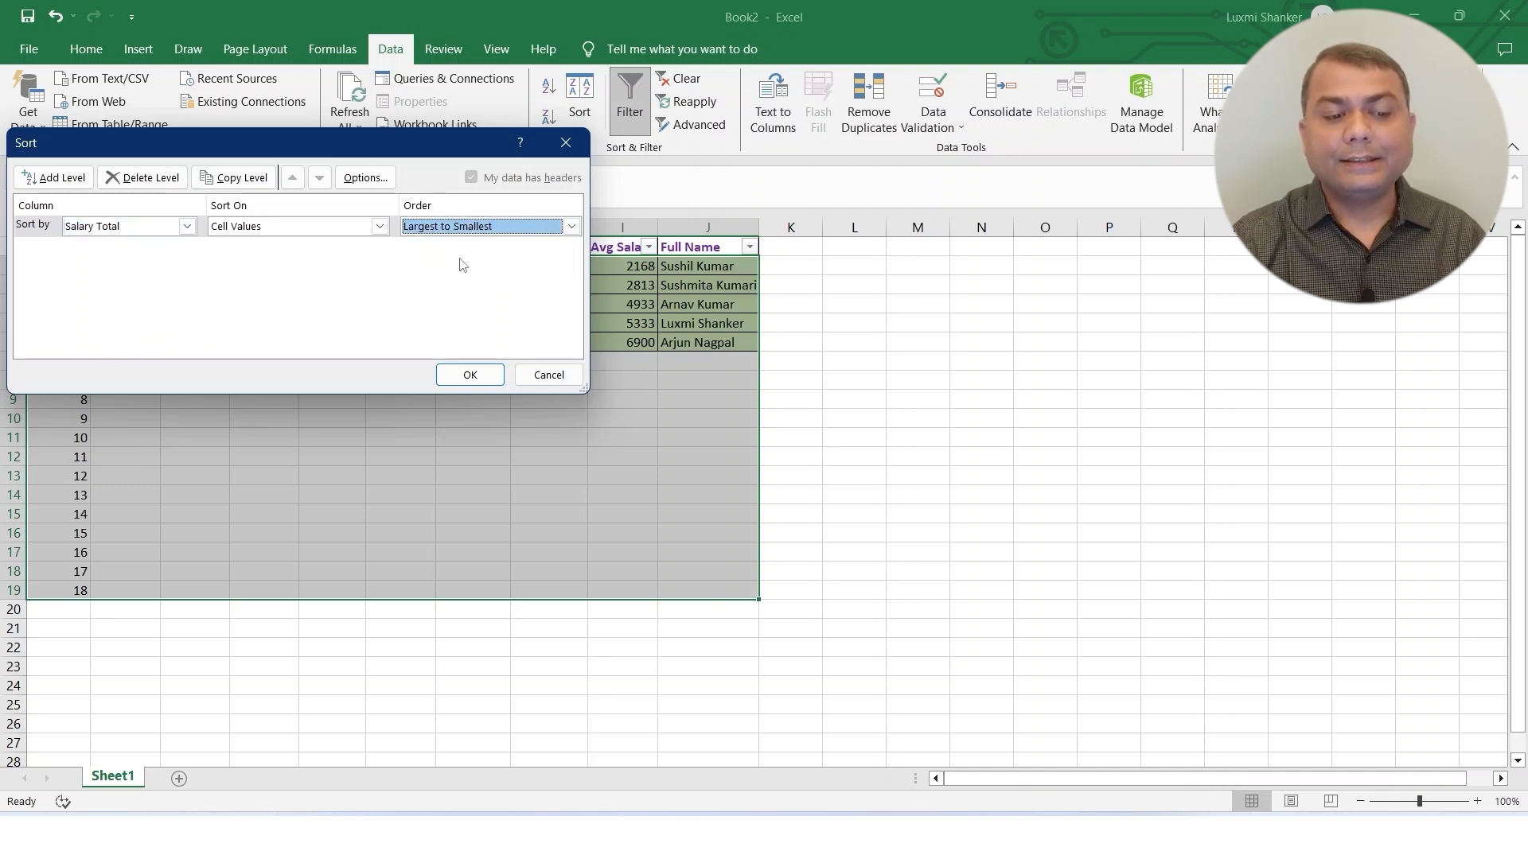
{"action": "left_click", "coordinate": [471, 375]}
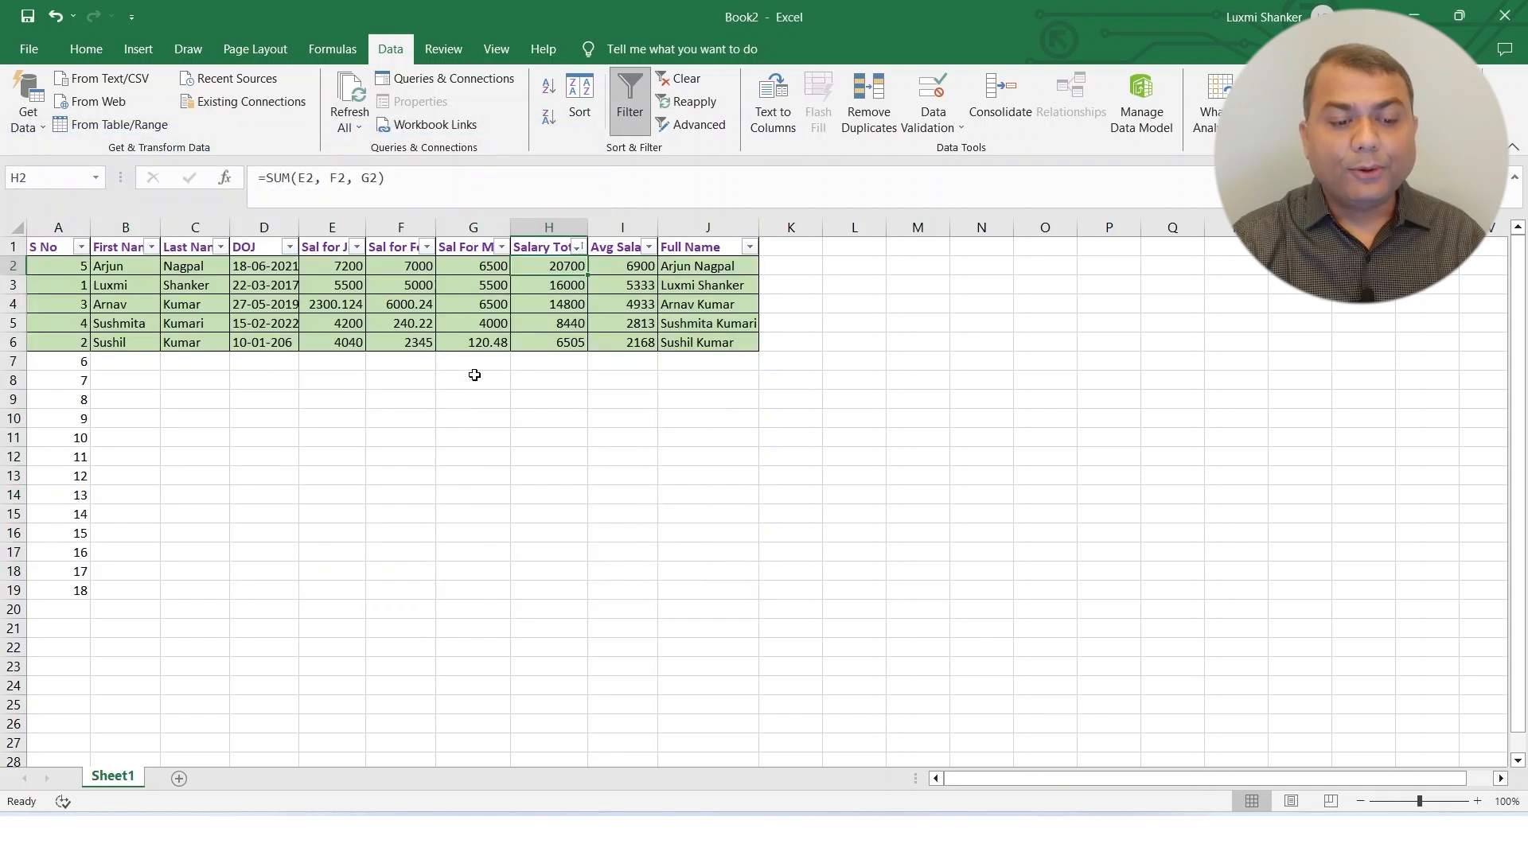
{"action": "left_click", "coordinate": [690, 322]}
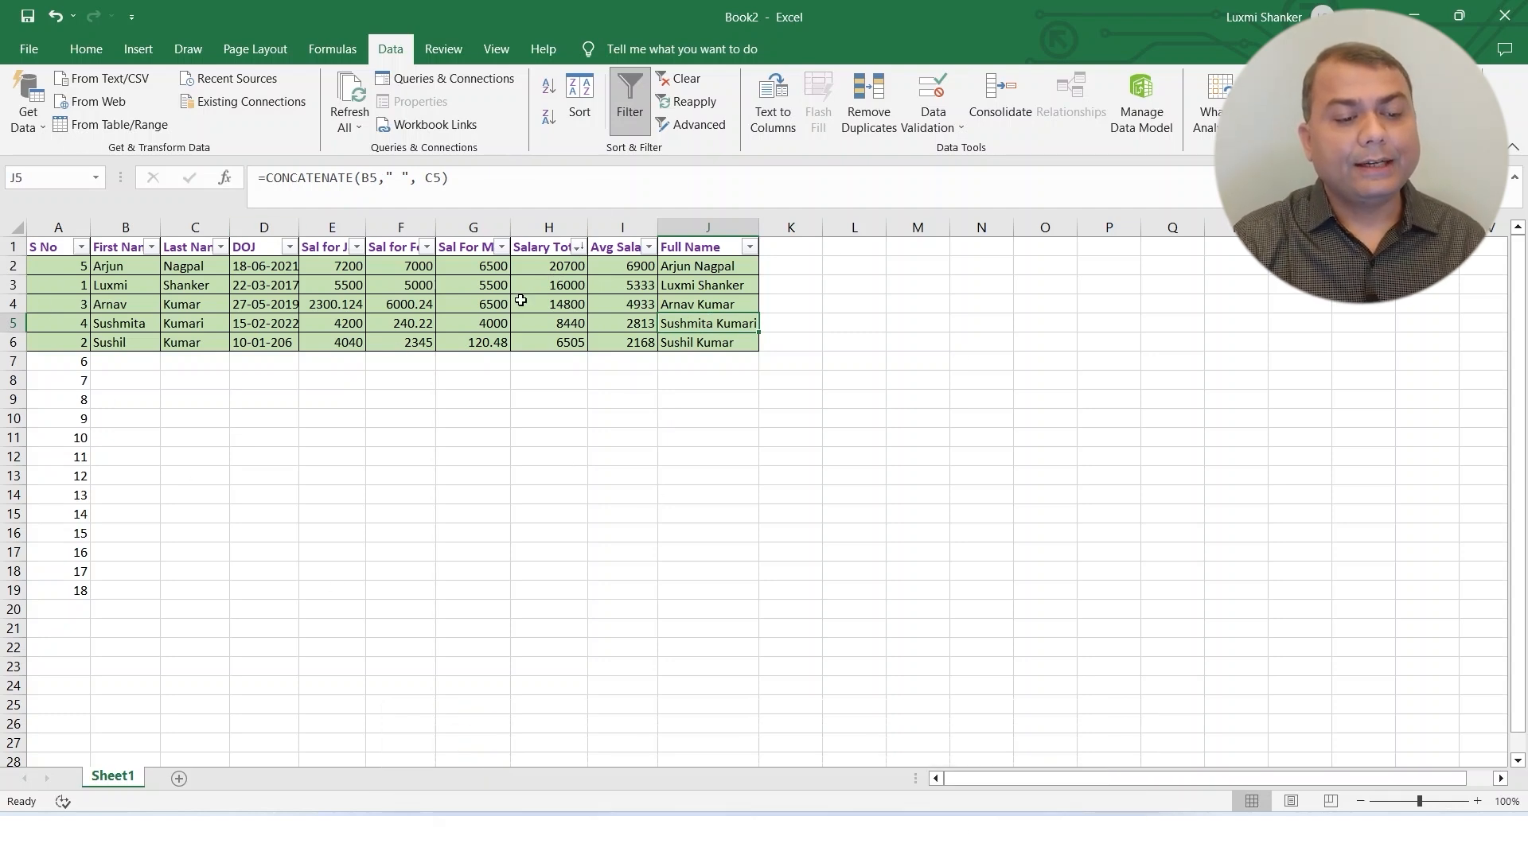
{"action": "left_click_drag", "start_coordinate": [103, 284], "coordinate": [876, 344]}
{"action": "left_click", "coordinate": [163, 284]}
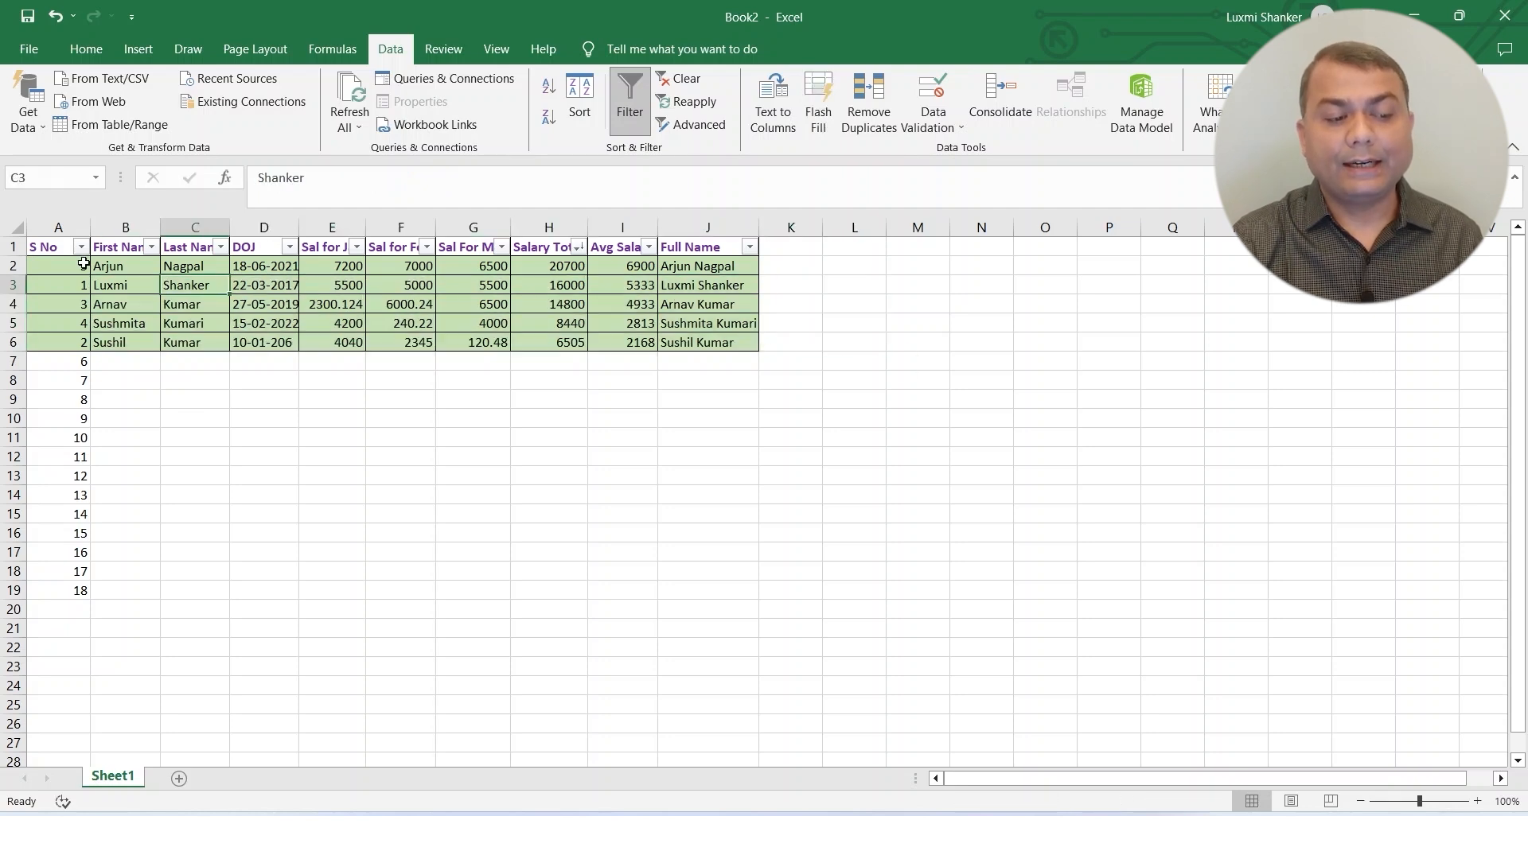
Review the sorted records and the Salary Total values, and turn off filtering for the salary table.
{"action": "left_click_drag", "start_coordinate": [80, 266], "coordinate": [730, 358]}
{"action": "left_click", "coordinate": [851, 475]}
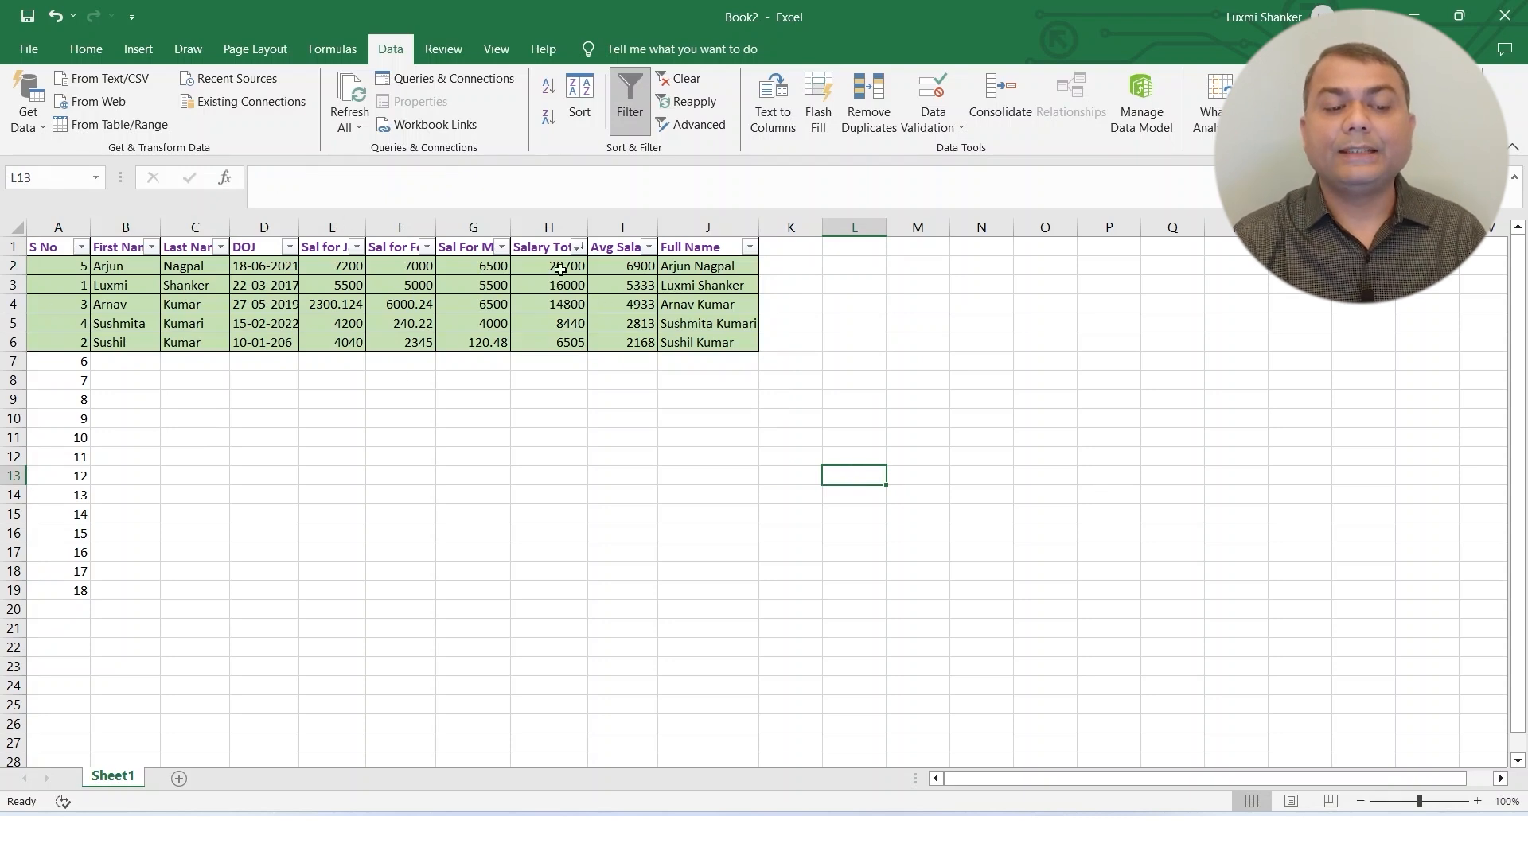
{"action": "left_click_drag", "start_coordinate": [558, 265], "coordinate": [550, 342]}
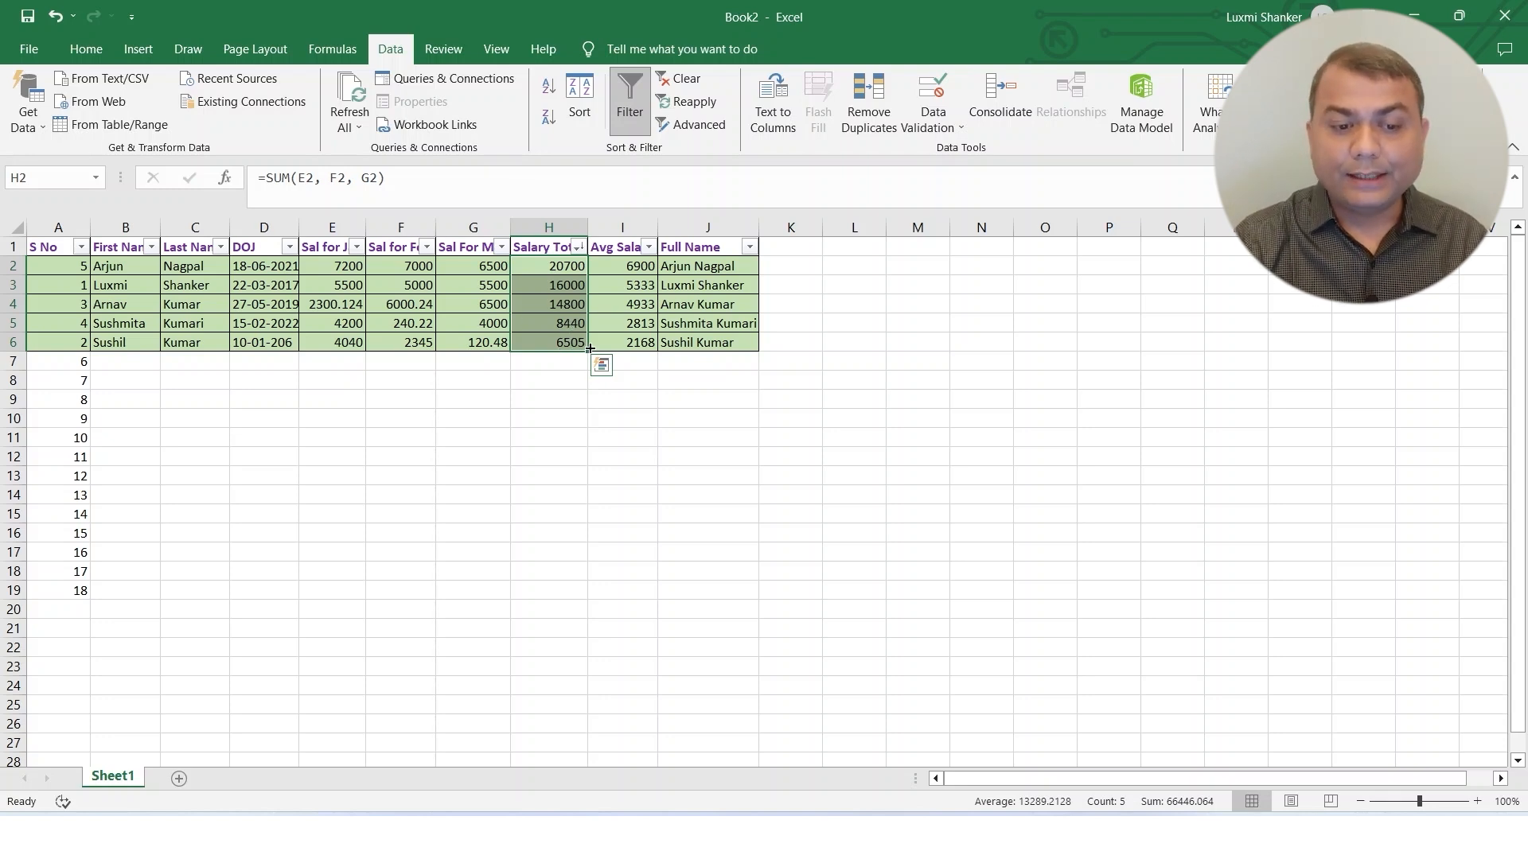
{"action": "left_click", "coordinate": [557, 268]}
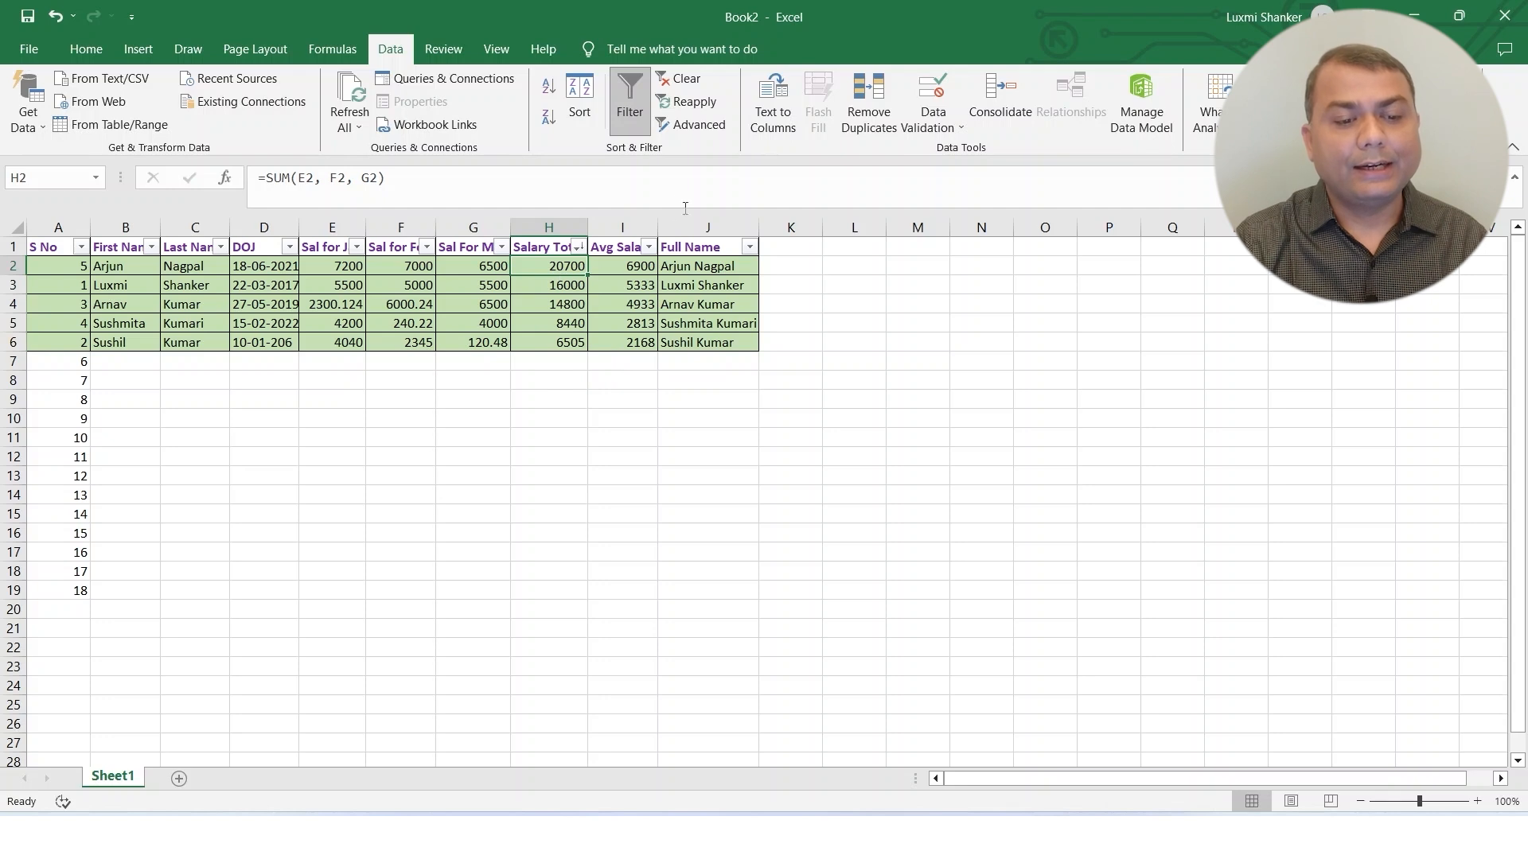
{"action": "left_click", "coordinate": [630, 112]}
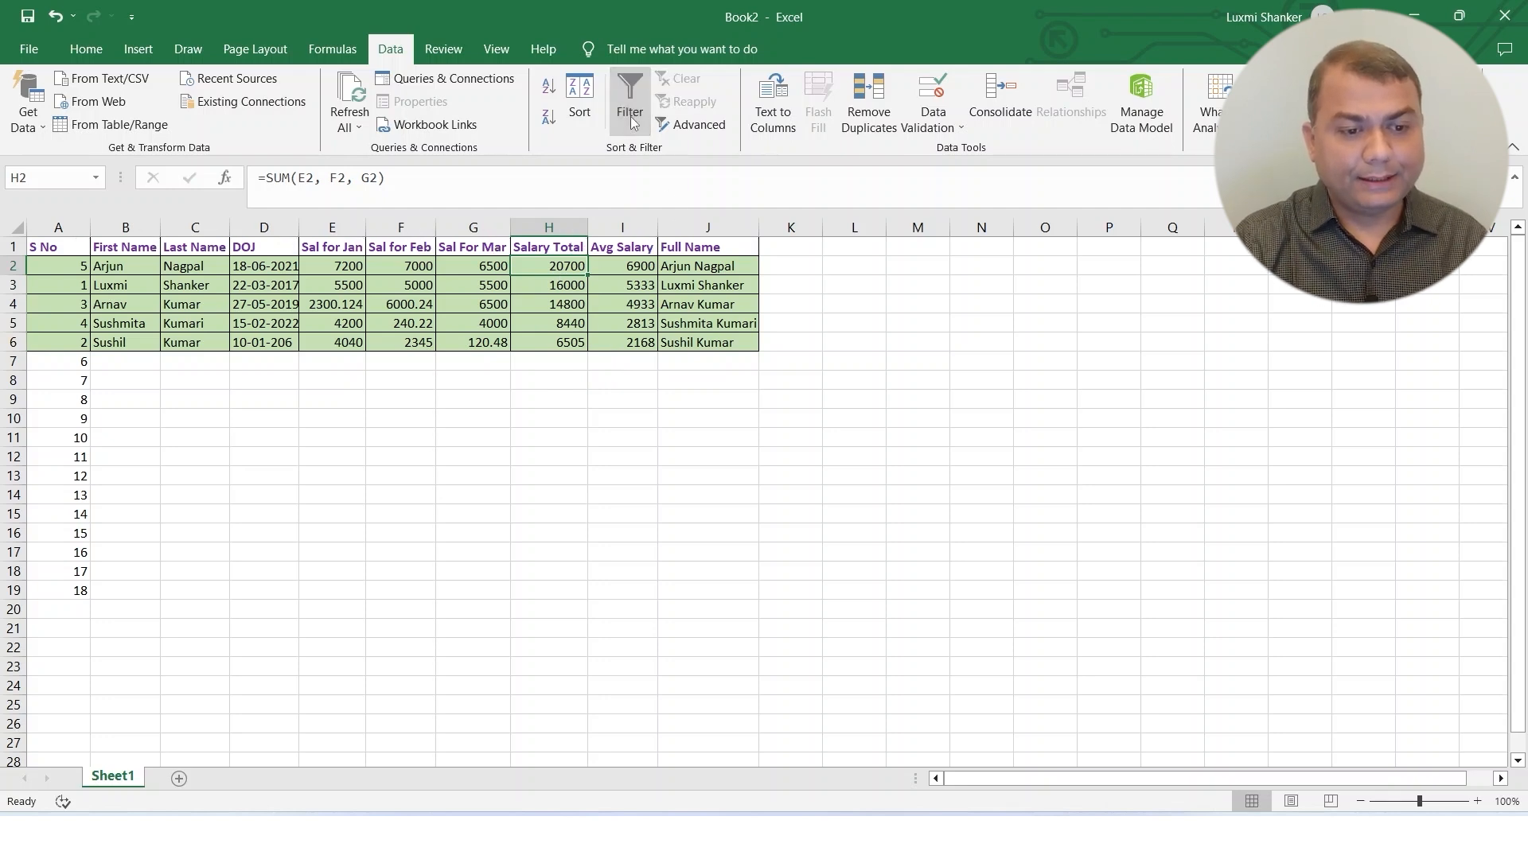
{"action": "left_click", "coordinate": [562, 310]}
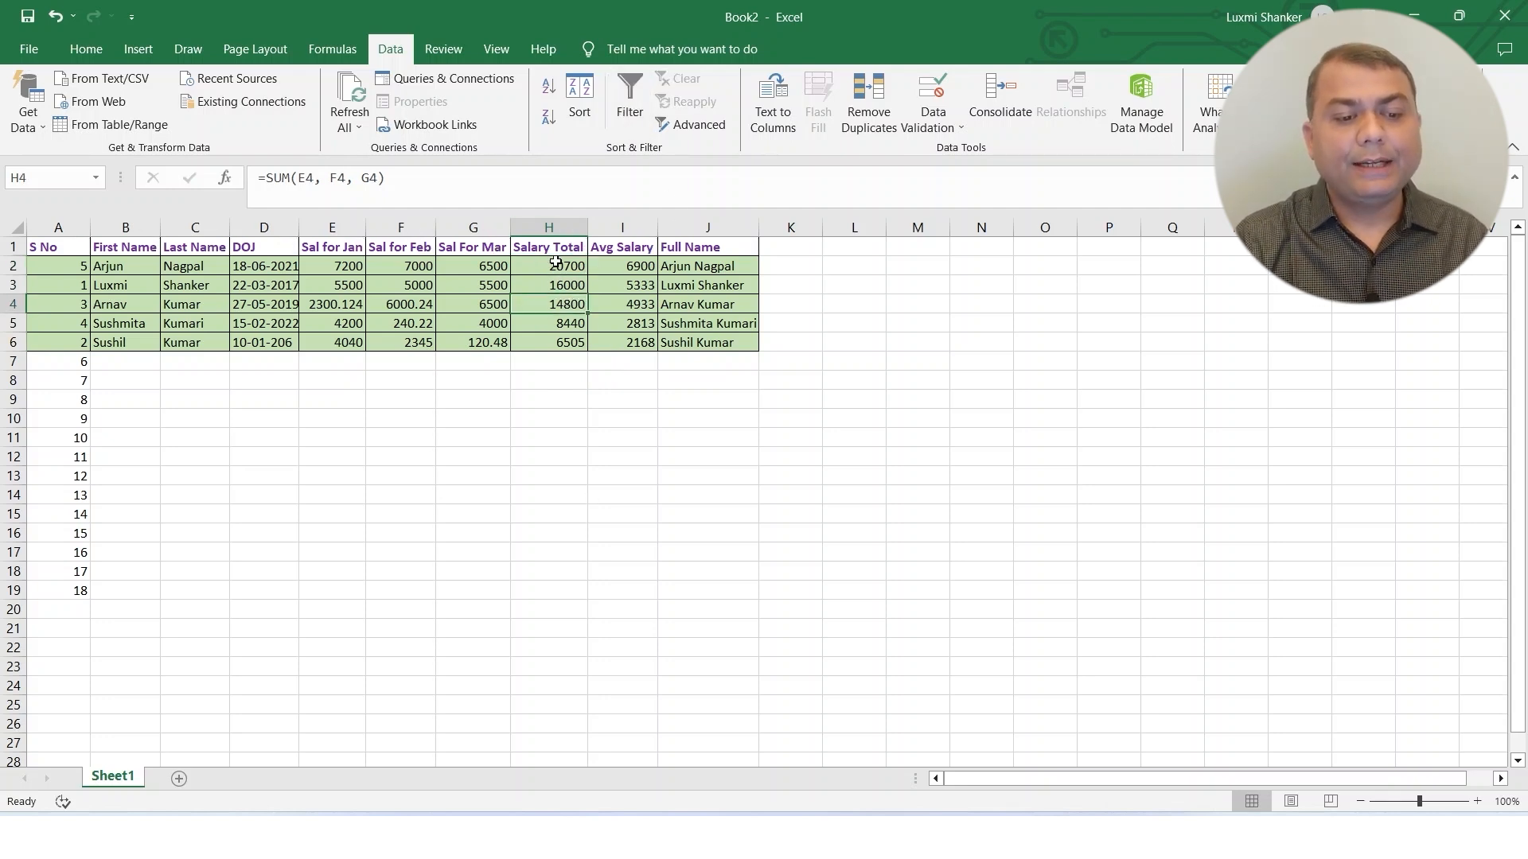
Apply the Green - White Color Scale conditional formatting to the entire Salary Total column and check the shaded salary cells.
{"action": "left_click", "coordinate": [550, 228]}
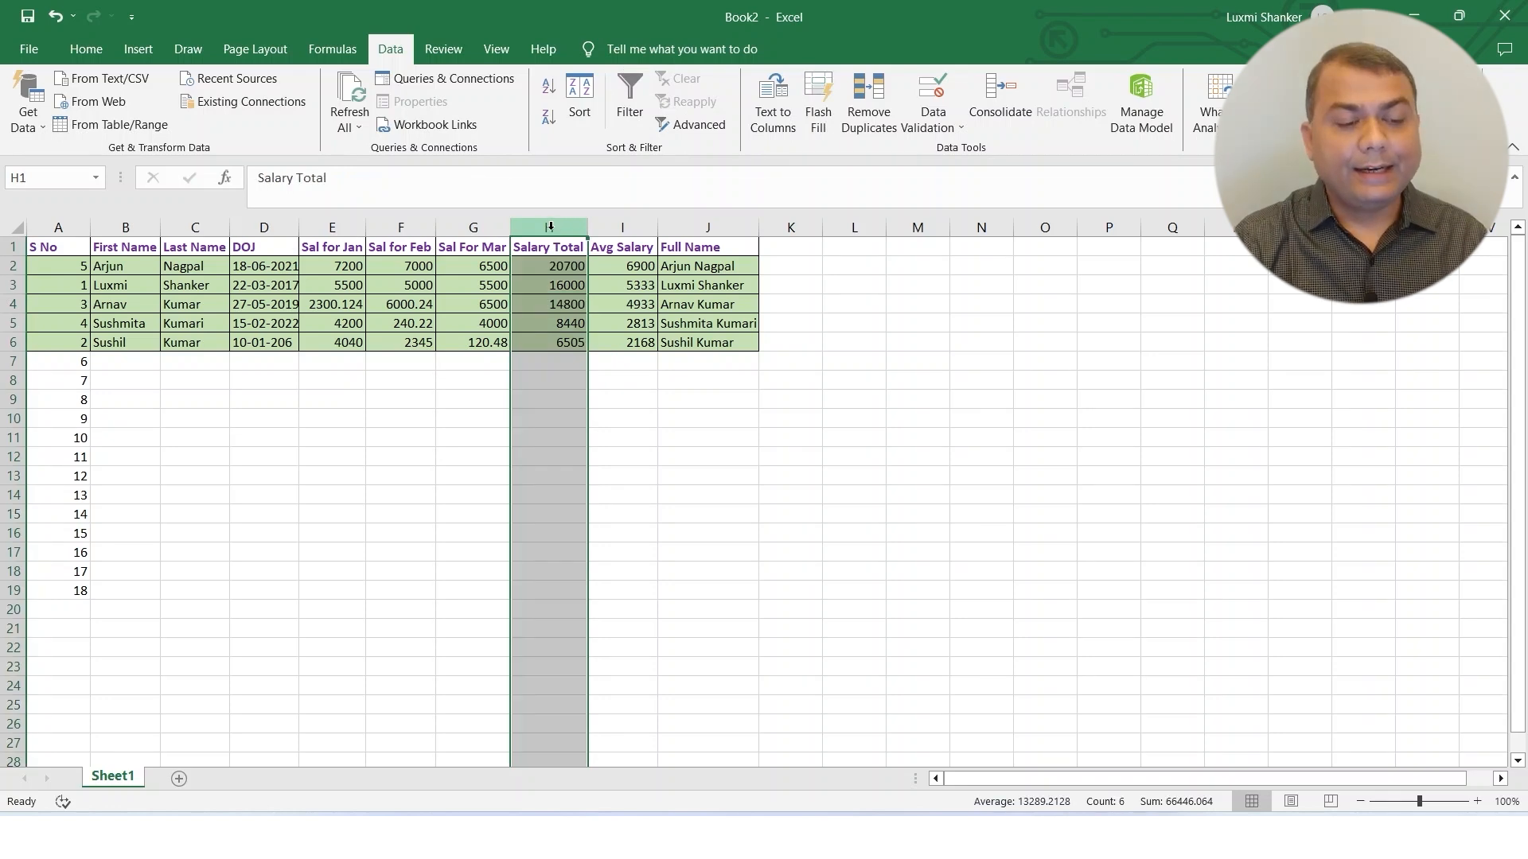
{"action": "left_click", "coordinate": [99, 51]}
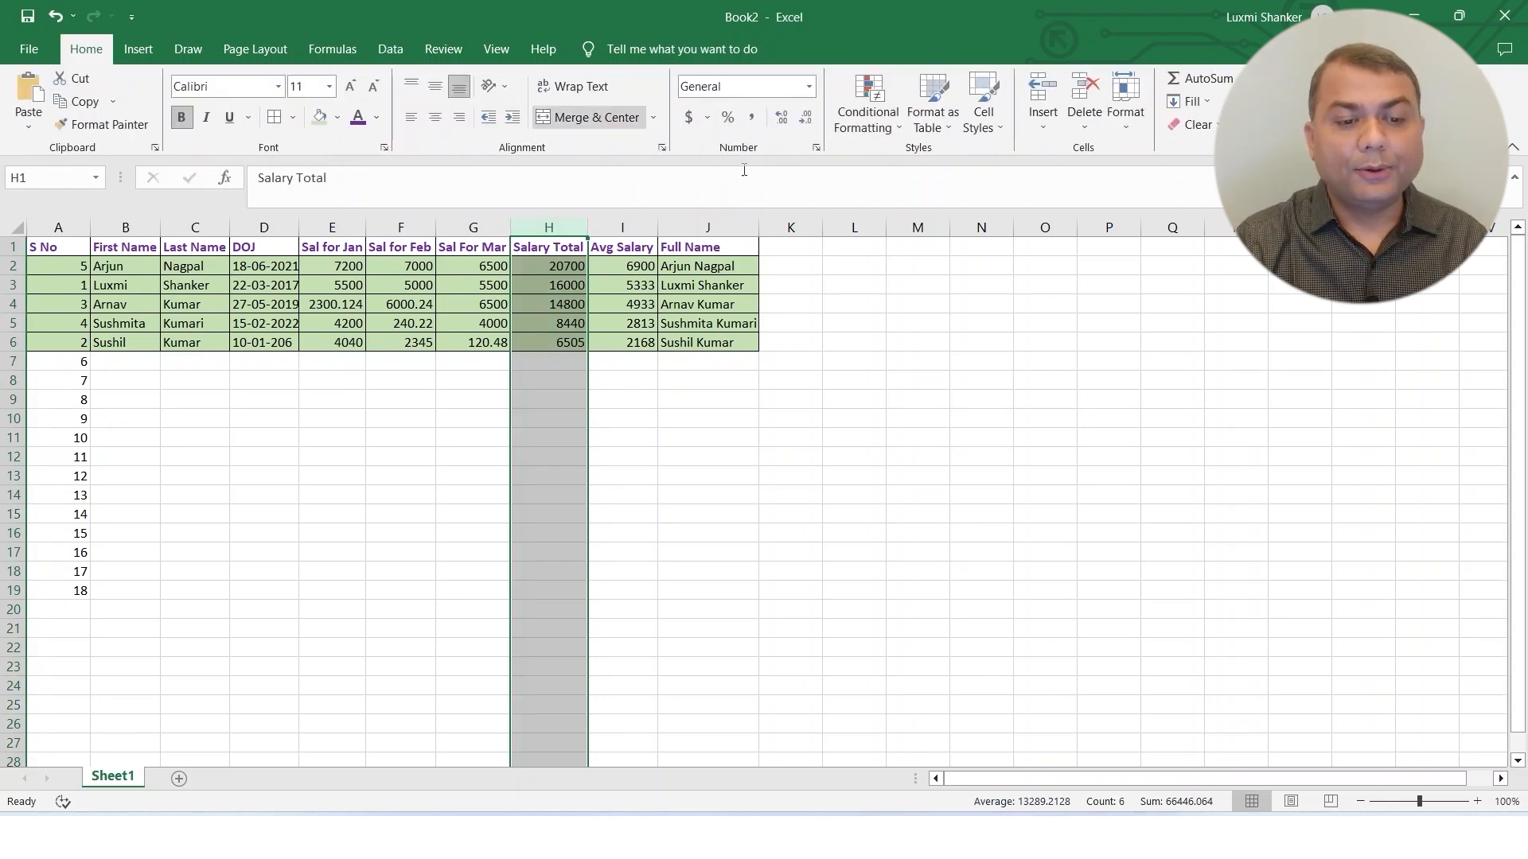
{"action": "left_click", "coordinate": [873, 125]}
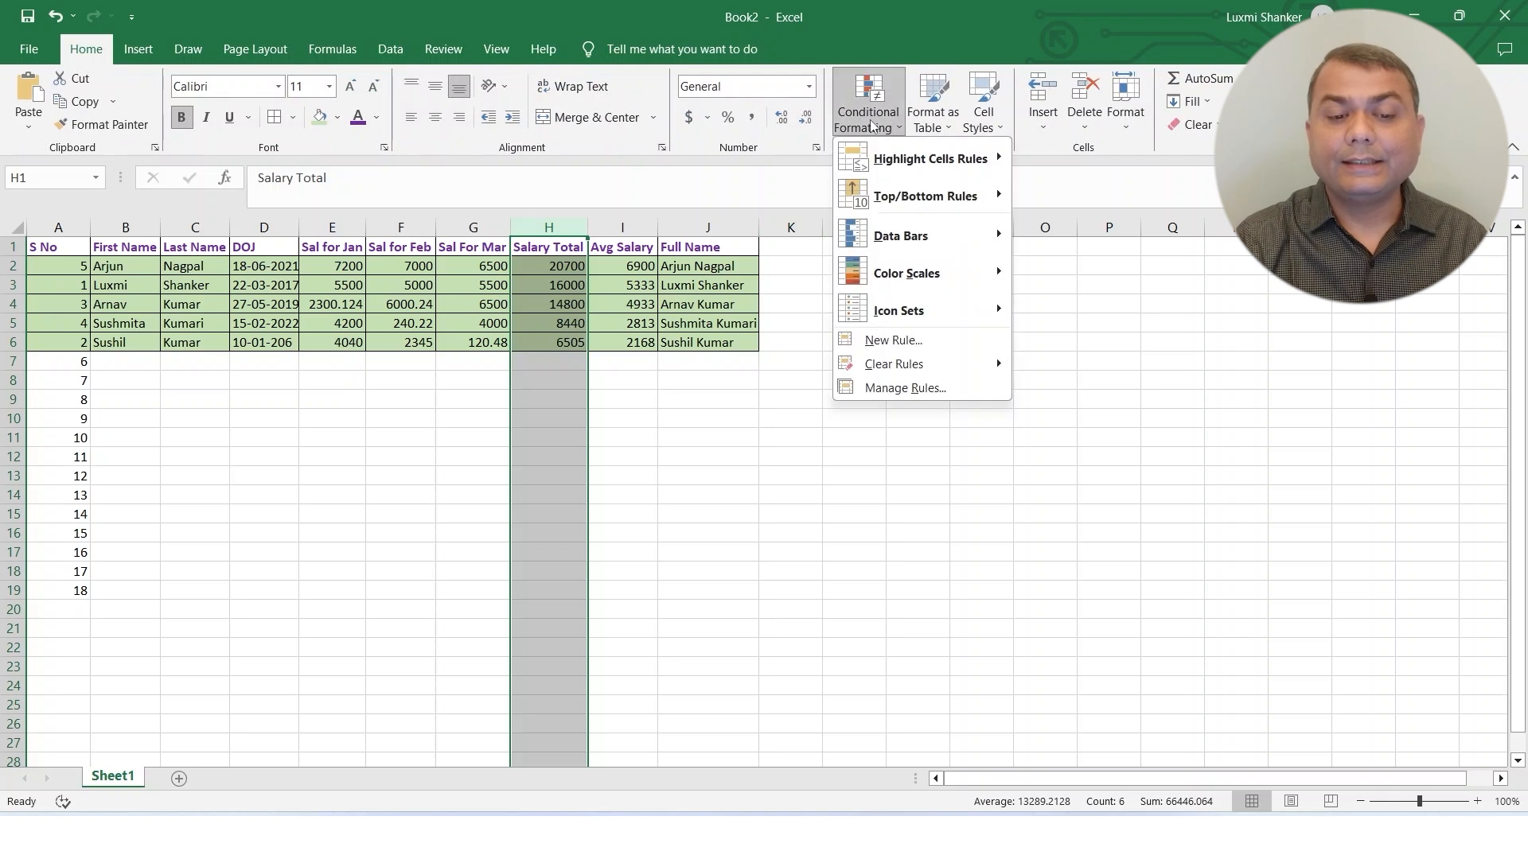
{"action": "mouse_move", "coordinate": [924, 281]}
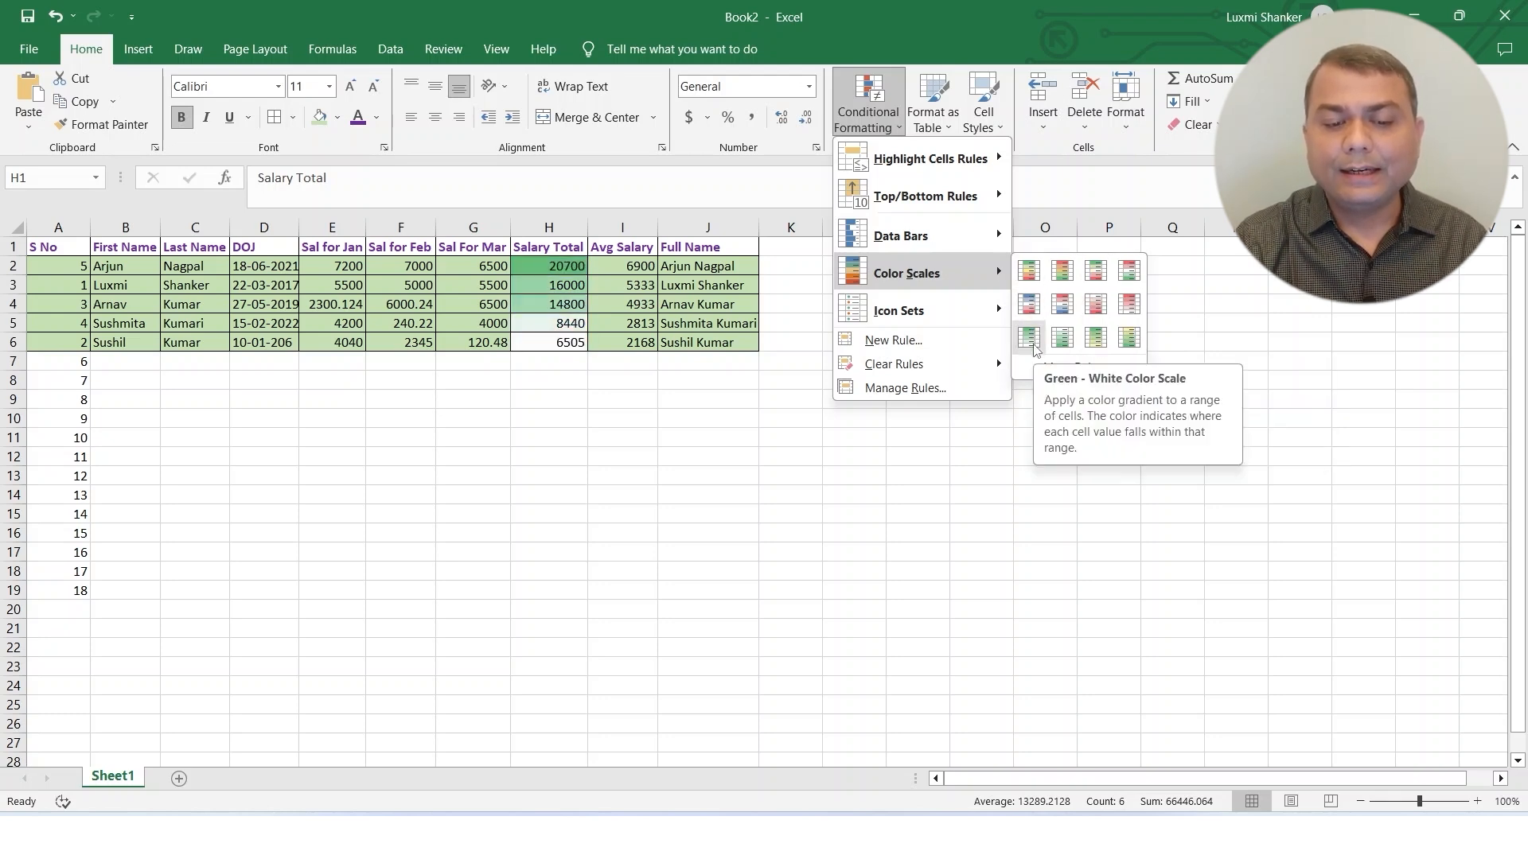
{"action": "left_click", "coordinate": [1030, 343]}
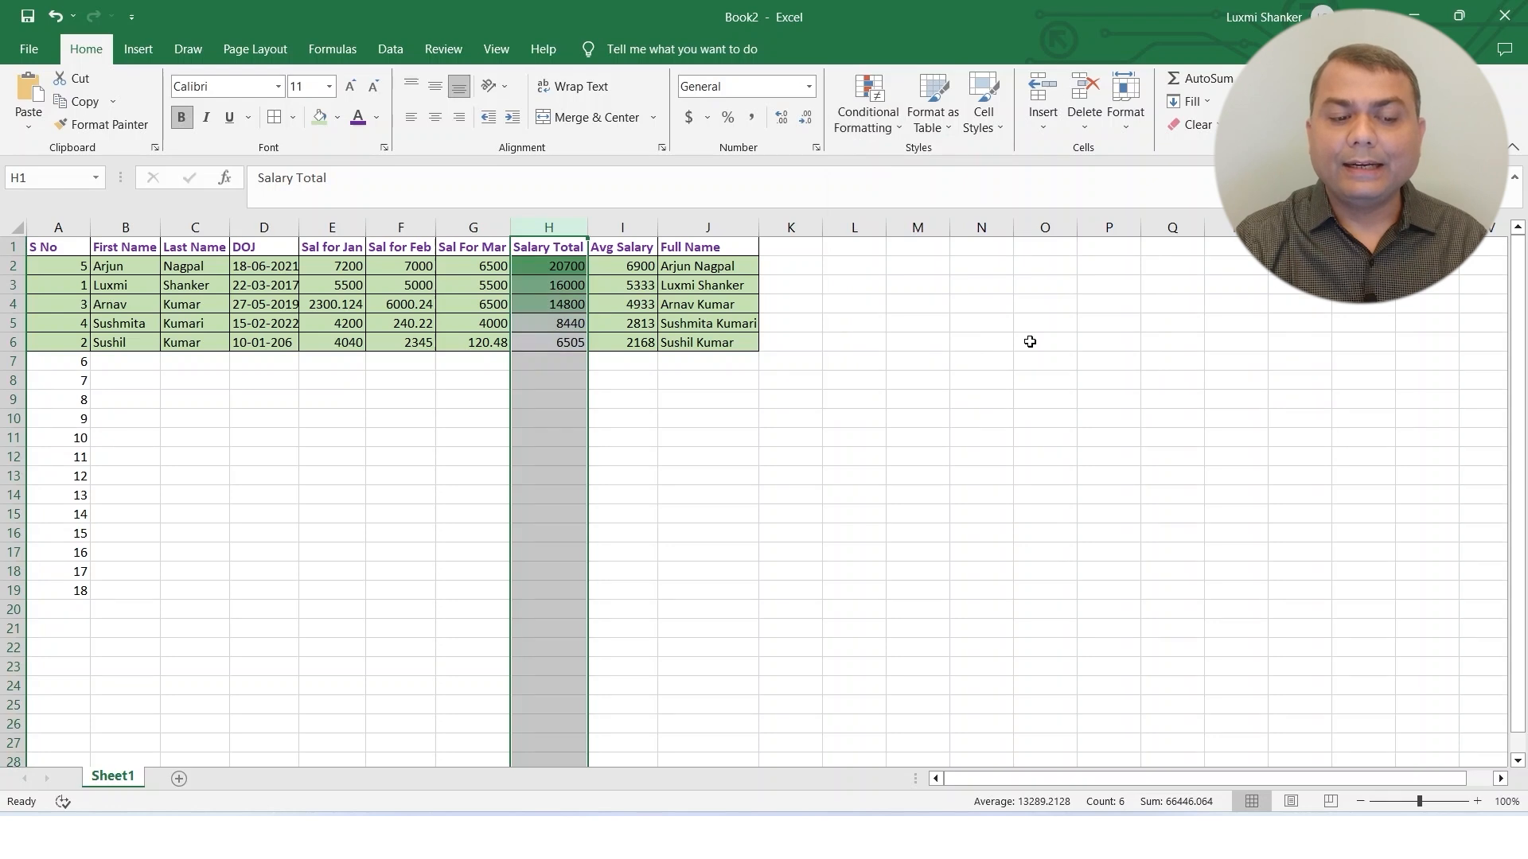
{"action": "left_click", "coordinate": [649, 375]}
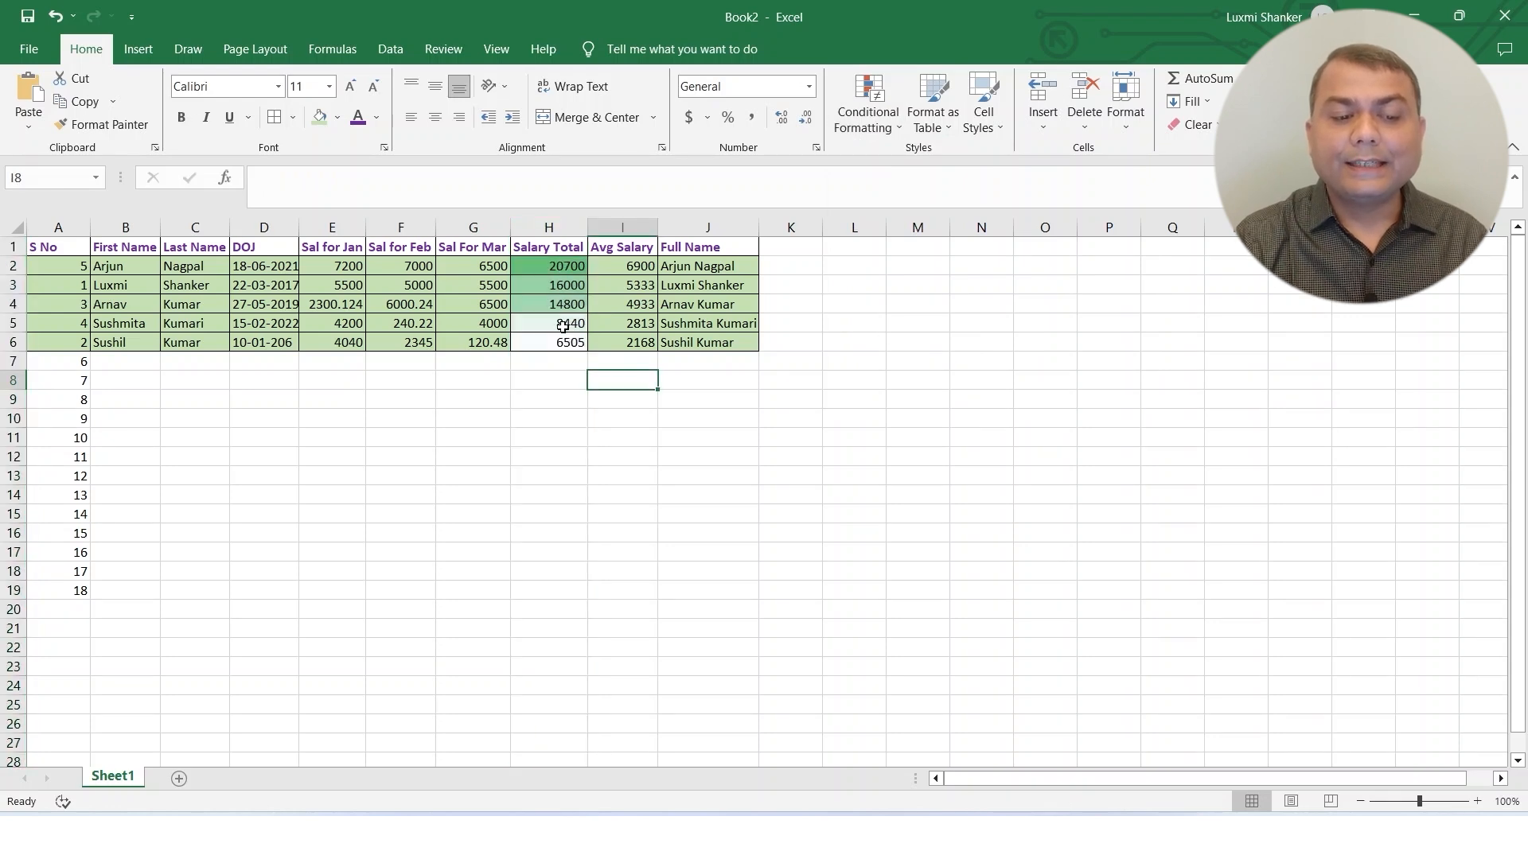
{"action": "left_click", "coordinate": [565, 343]}
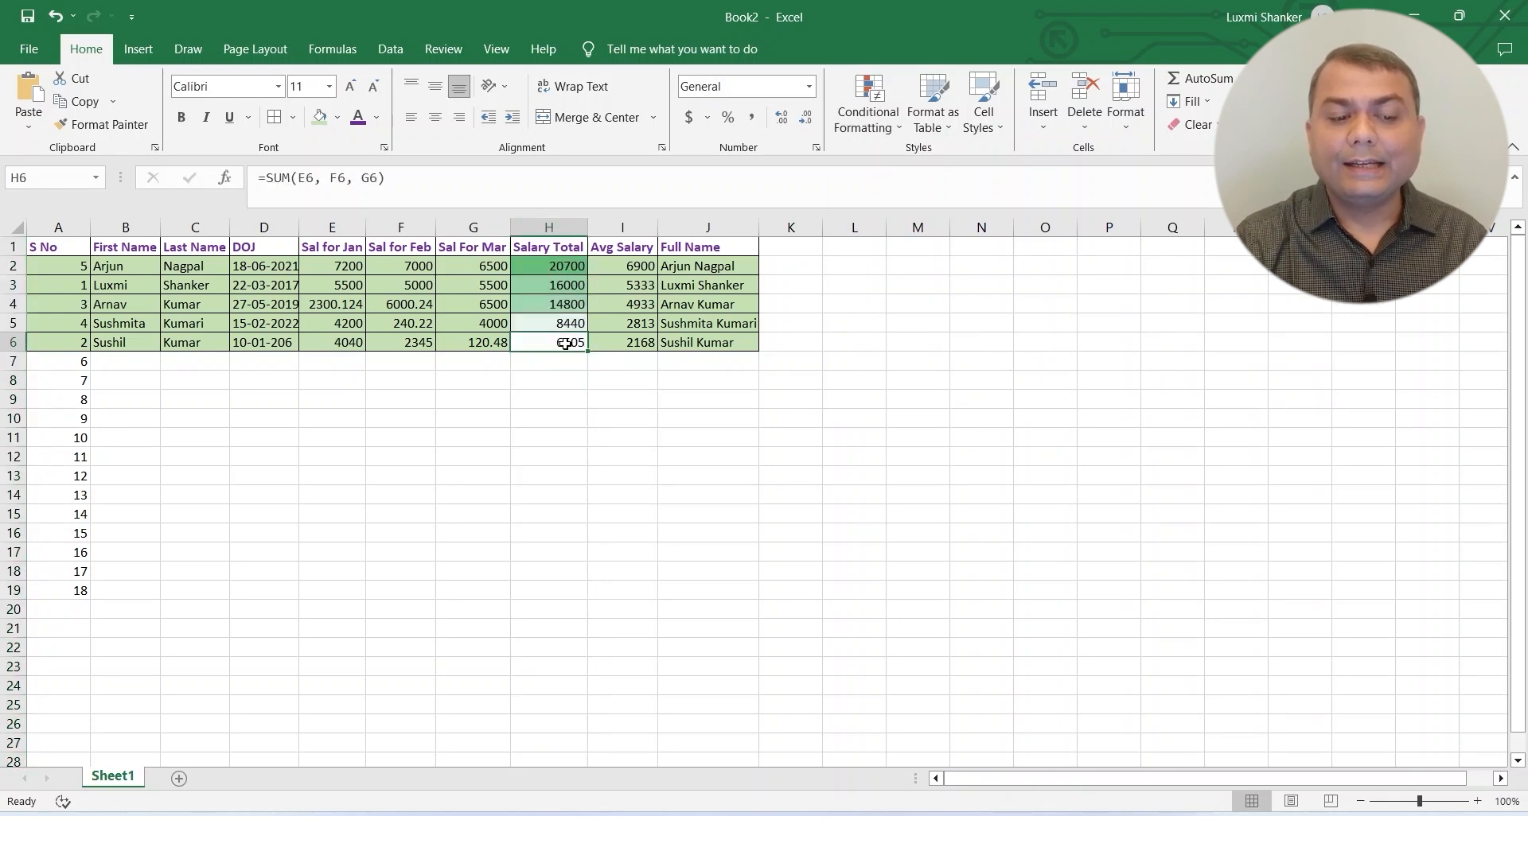
{"action": "left_click_drag", "start_coordinate": [566, 334], "coordinate": [557, 268]}
{"action": "left_click", "coordinate": [555, 266]}
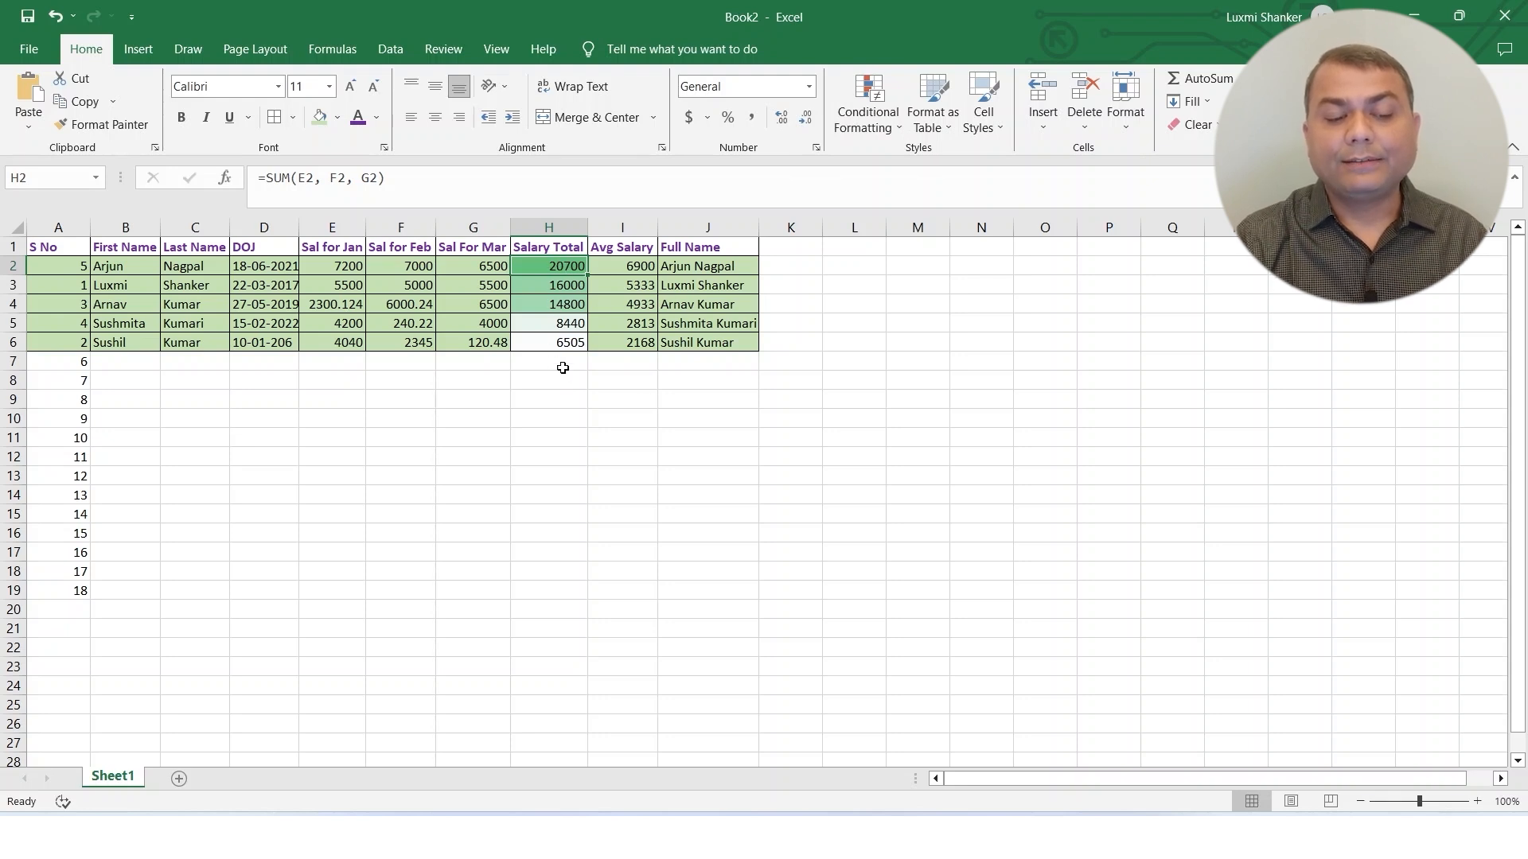
{"action": "left_click", "coordinate": [744, 410]}
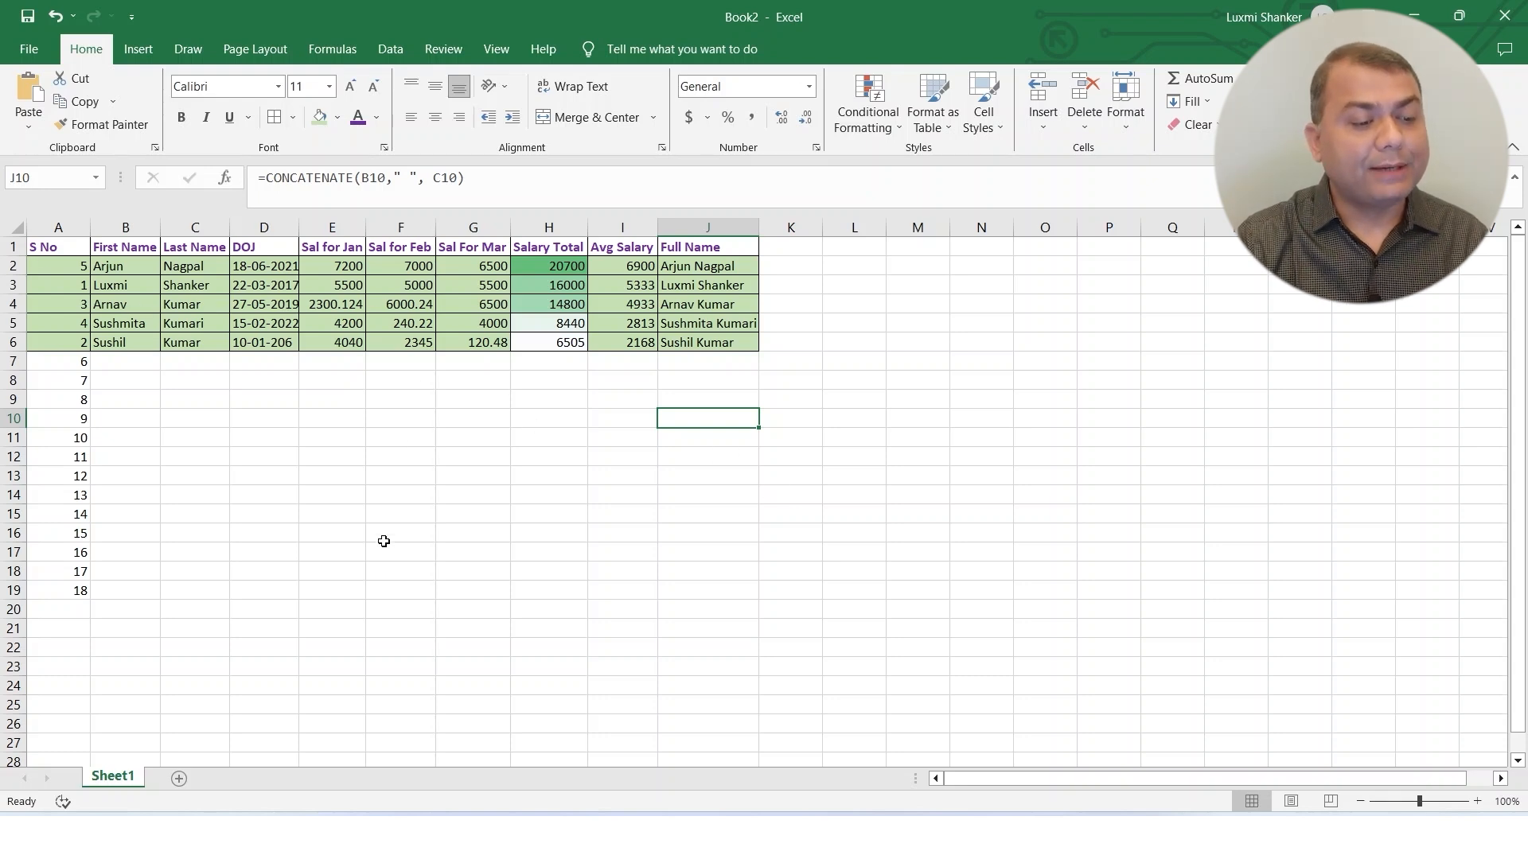
Insert three blank rows above the record in row 4 of the salary table.
{"action": "left_click", "coordinate": [15, 303]}
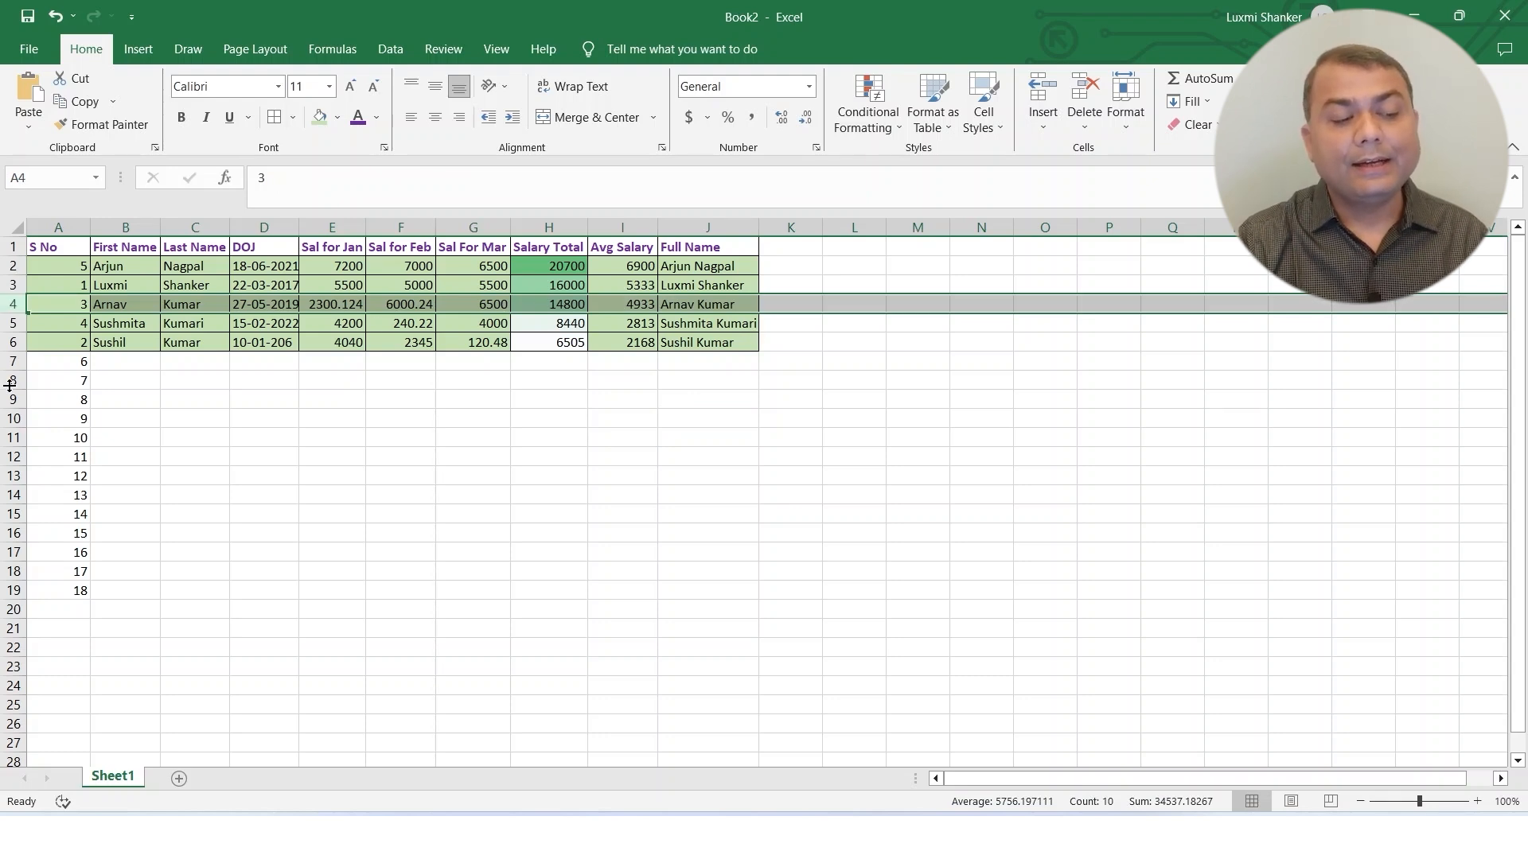
{"action": "left_click", "coordinate": [126, 362]}
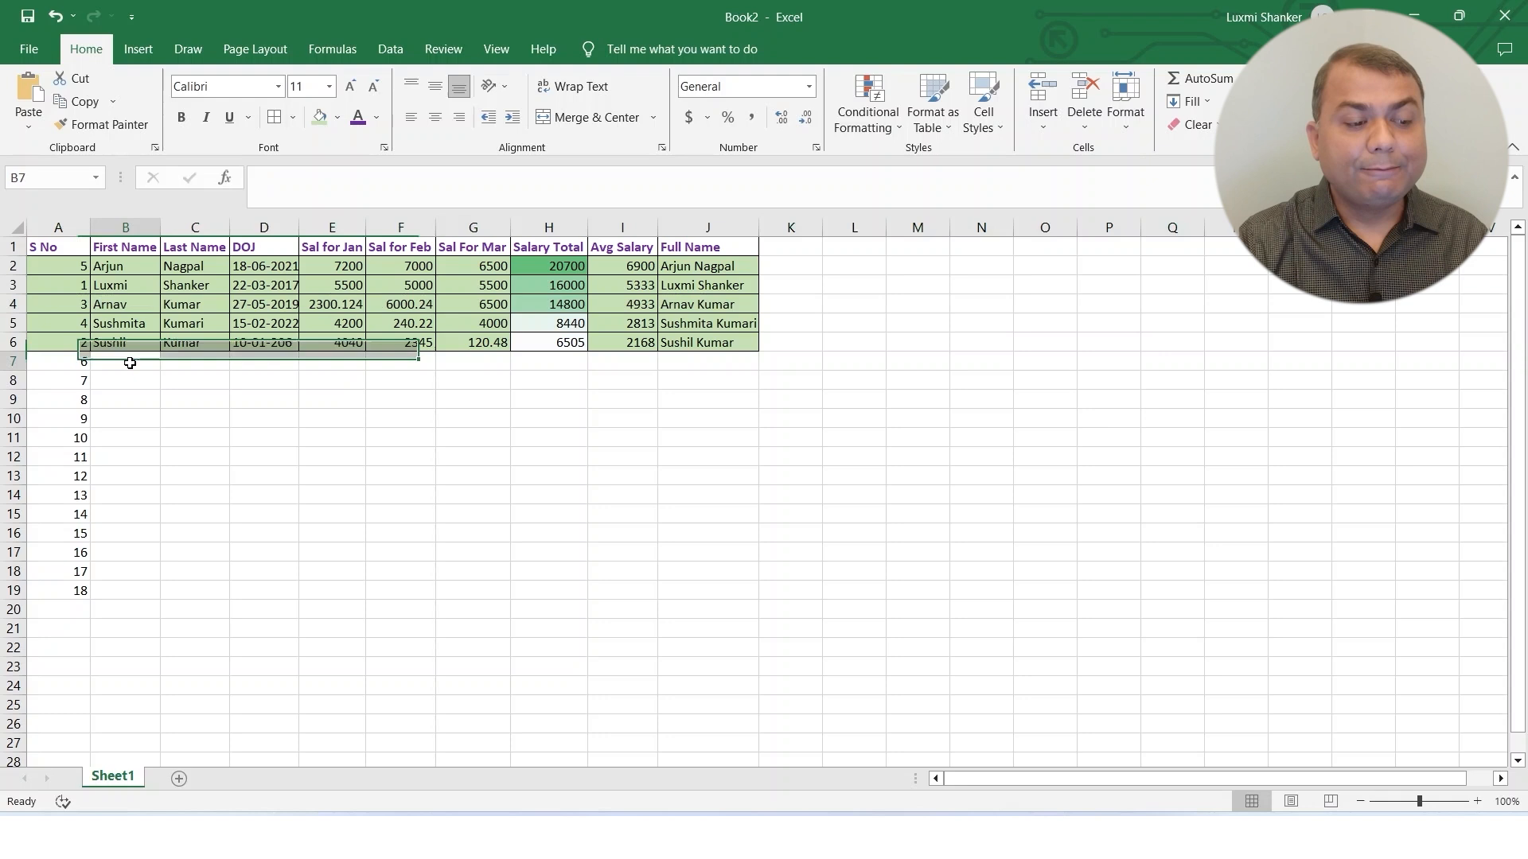
{"action": "left_click", "coordinate": [12, 304]}
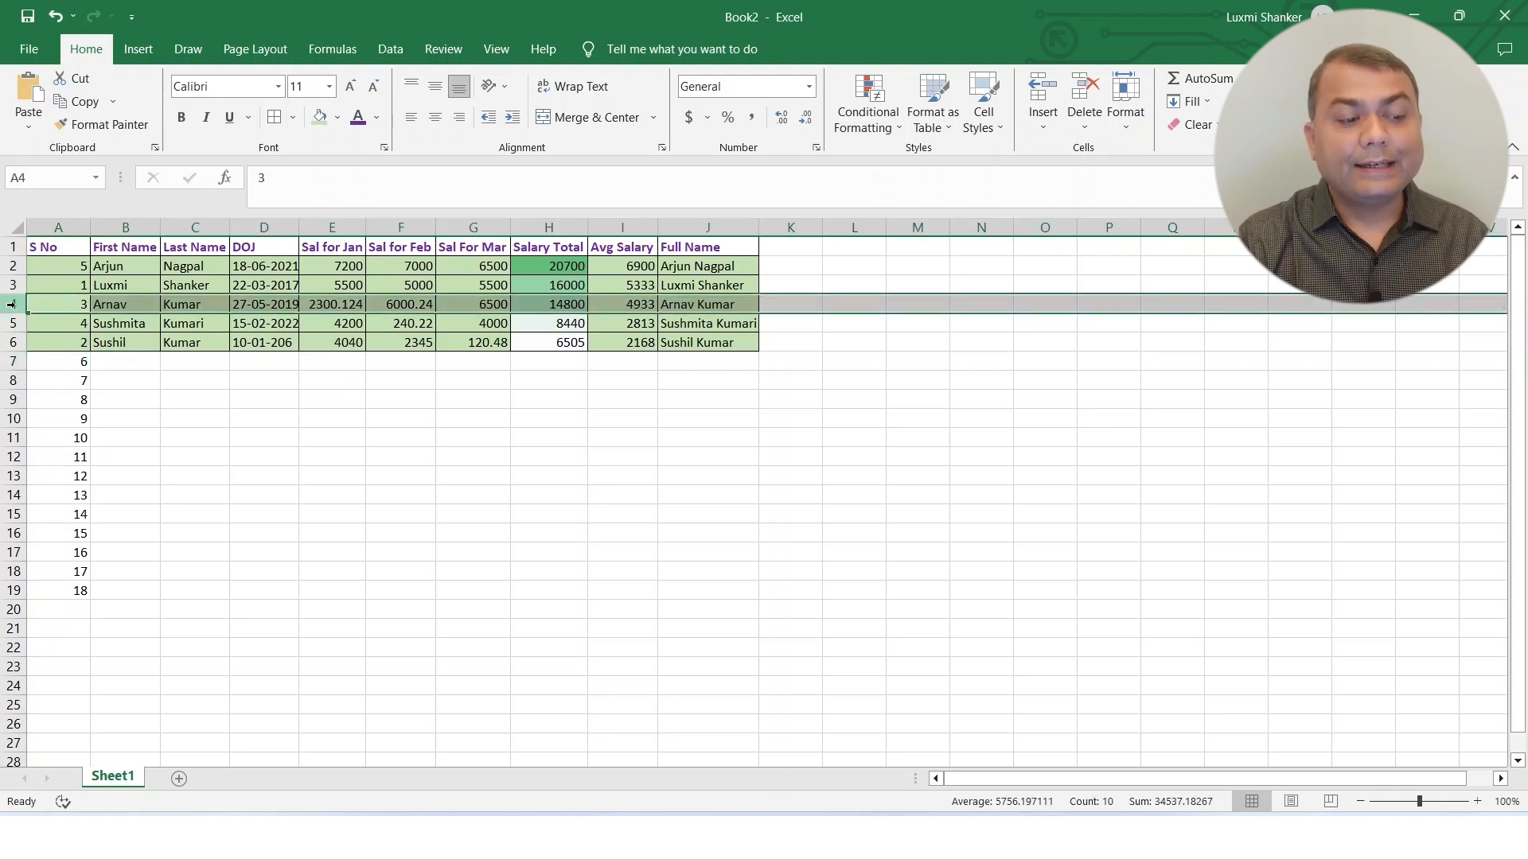
{"action": "right_click", "coordinate": [12, 304]}
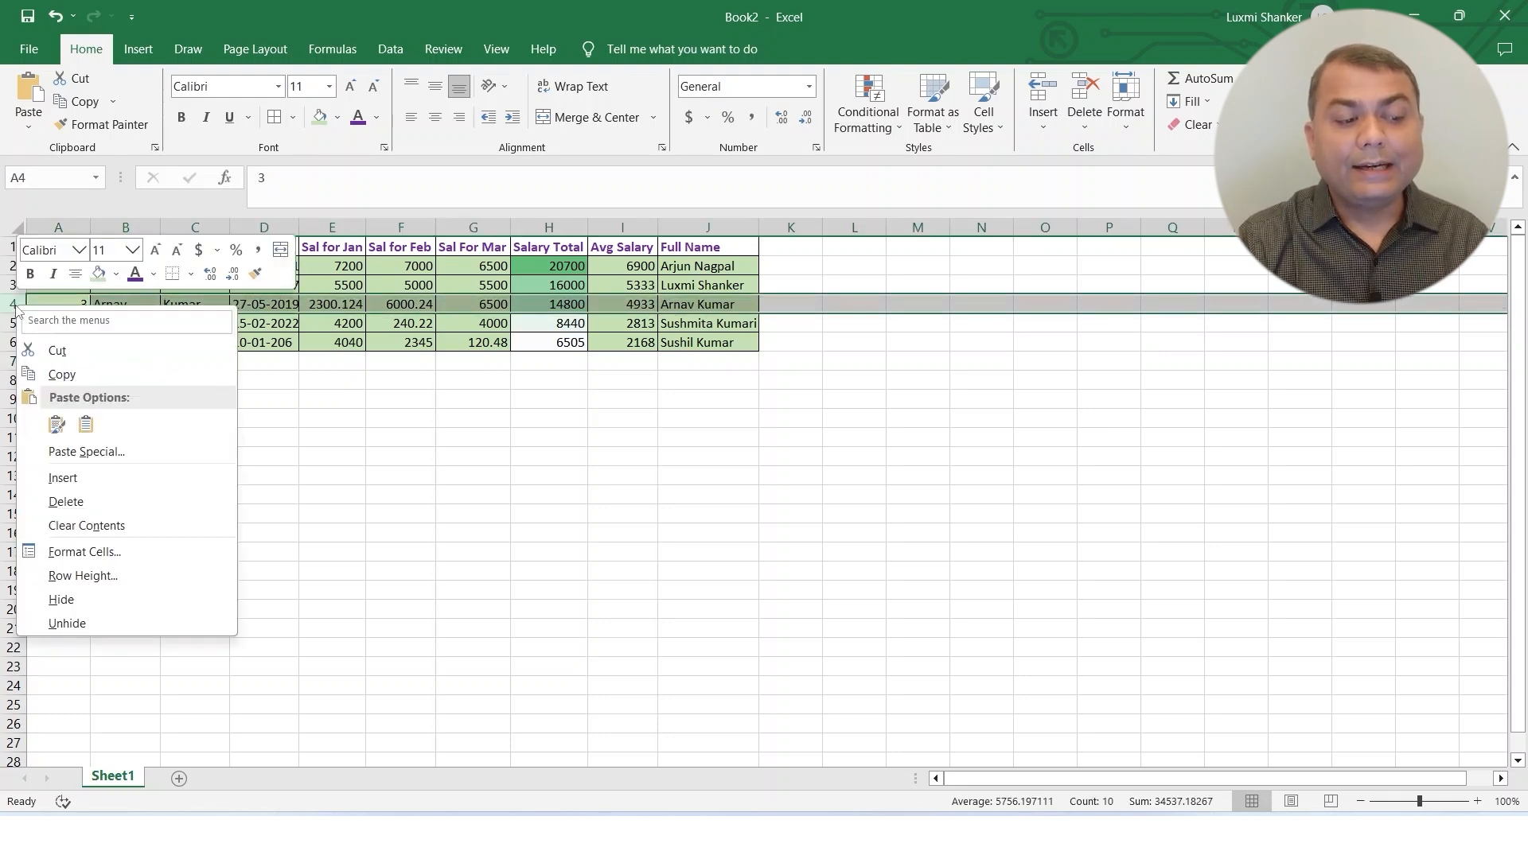
{"action": "left_click", "coordinate": [98, 481]}
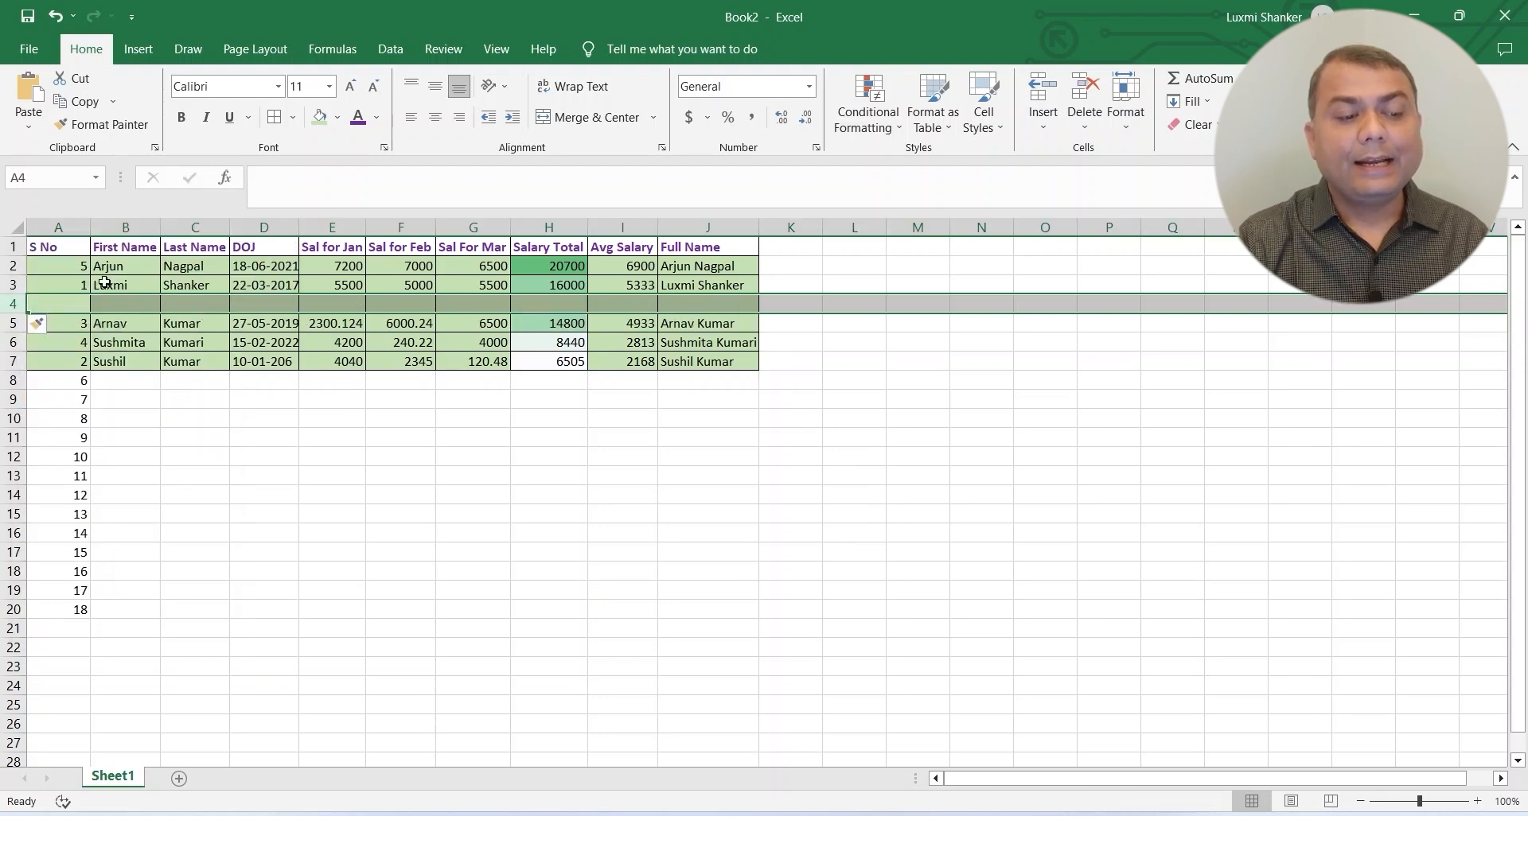
{"action": "right_click", "coordinate": [14, 304]}
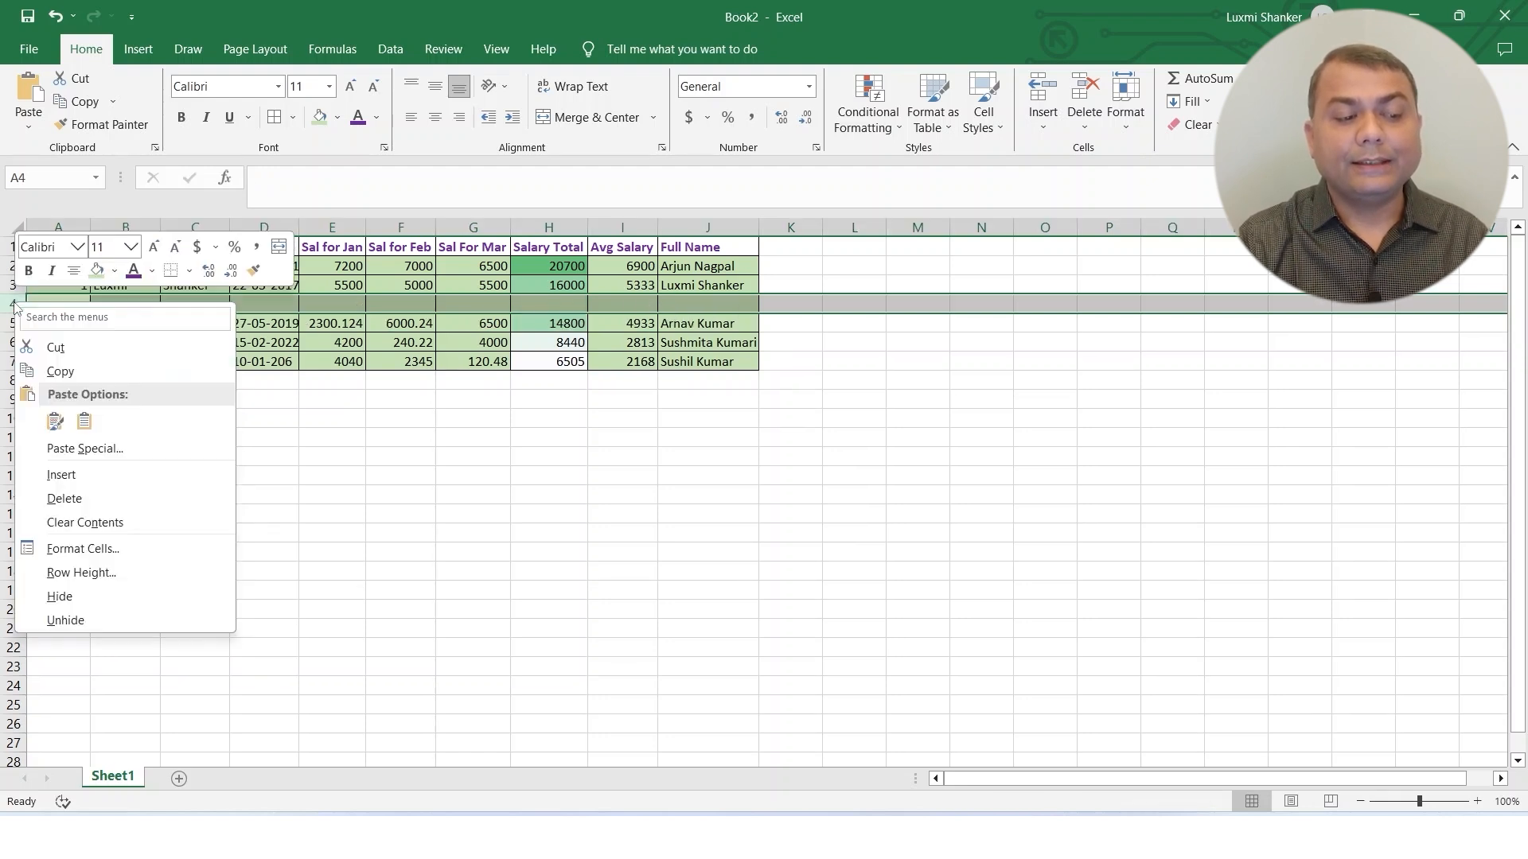
{"action": "left_click", "coordinate": [64, 475]}
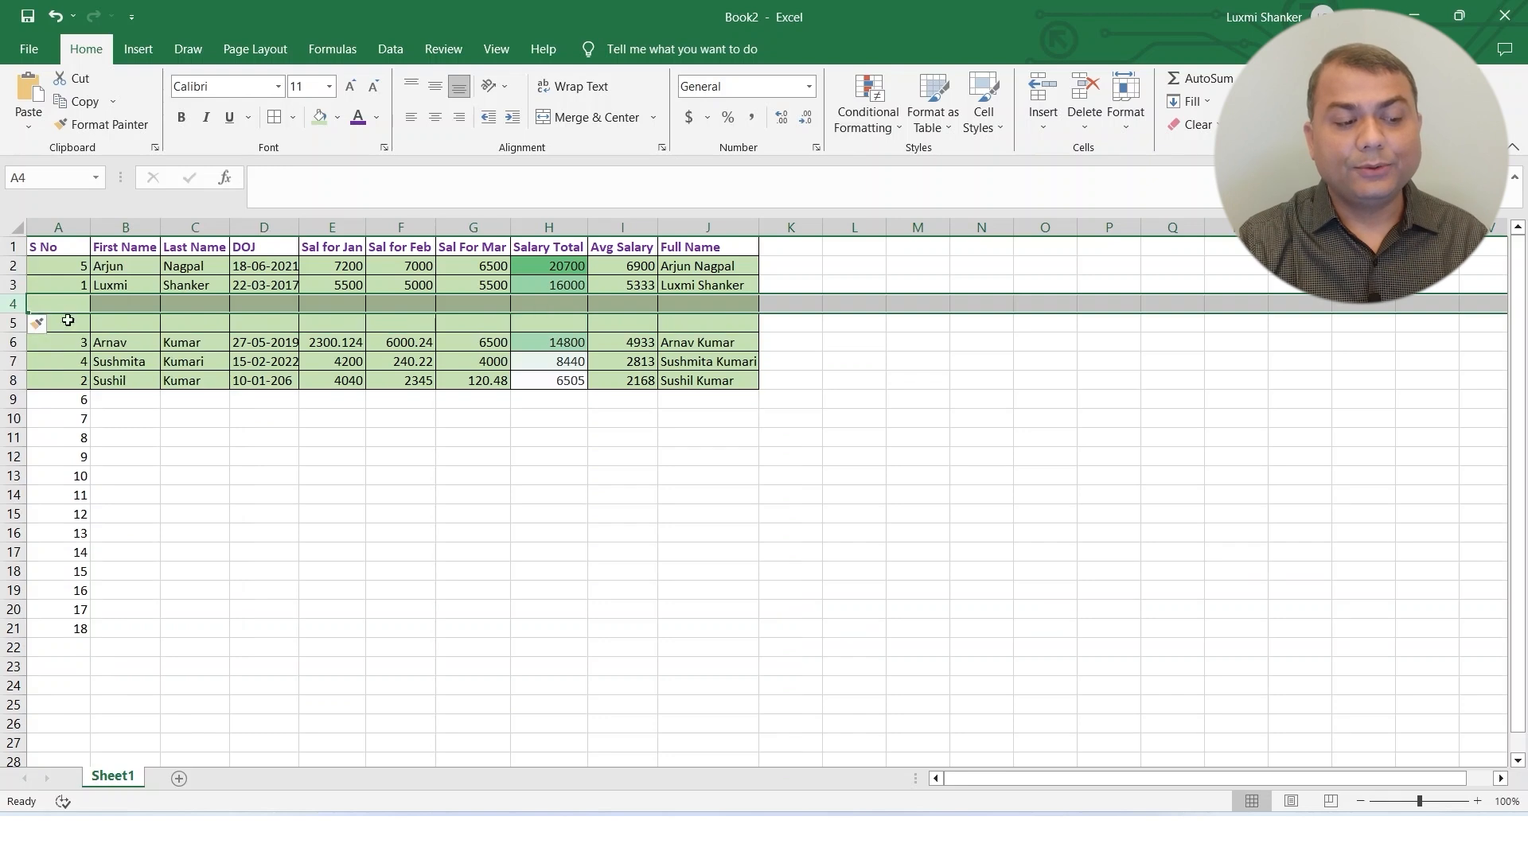
{"action": "right_click", "coordinate": [10, 306]}
{"action": "left_click", "coordinate": [64, 476]}
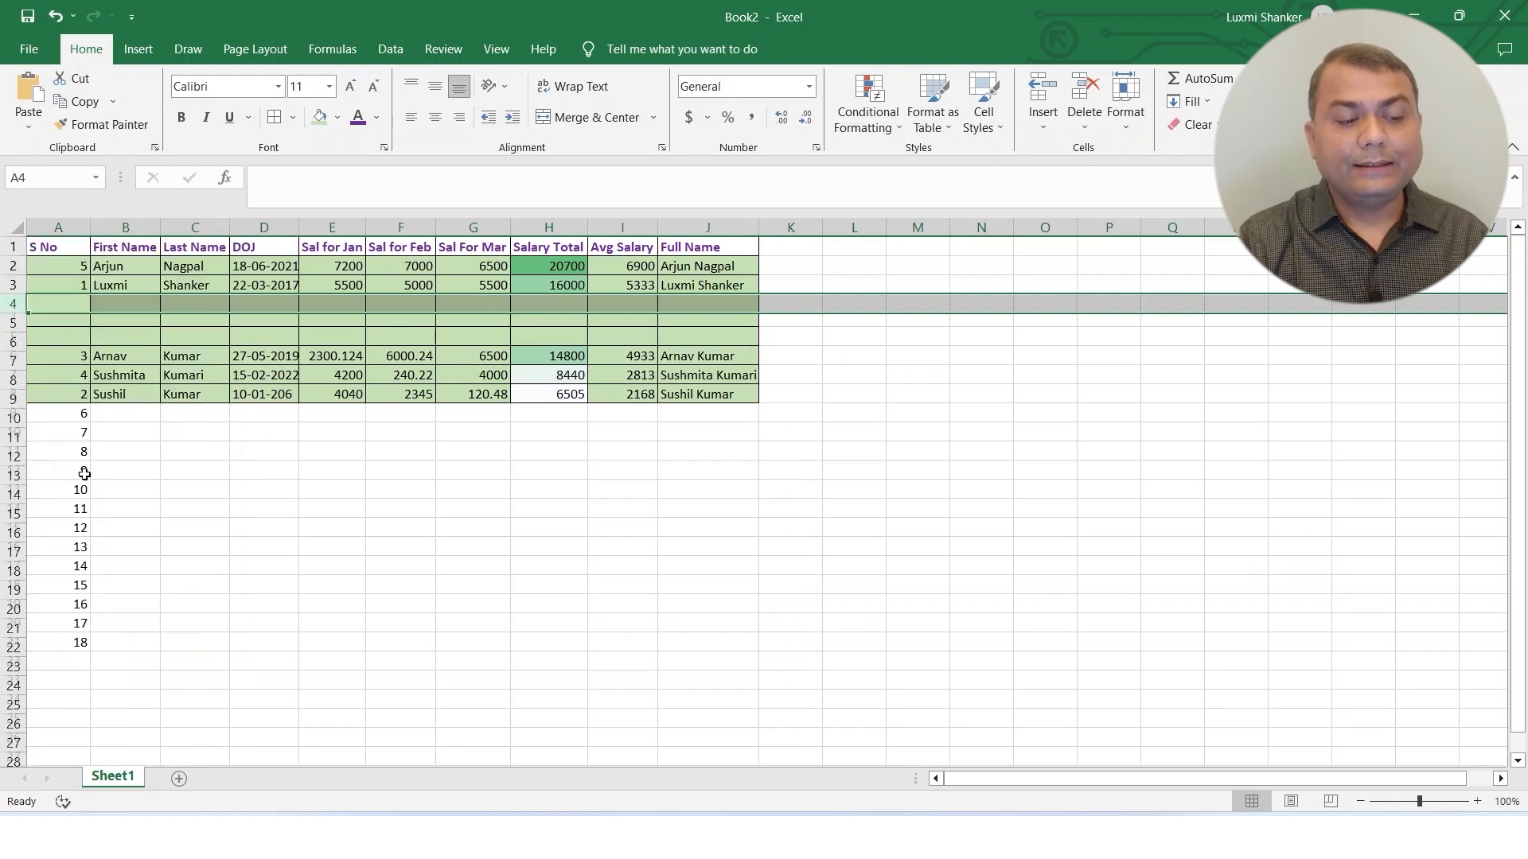
{"action": "left_click", "coordinate": [601, 341]}
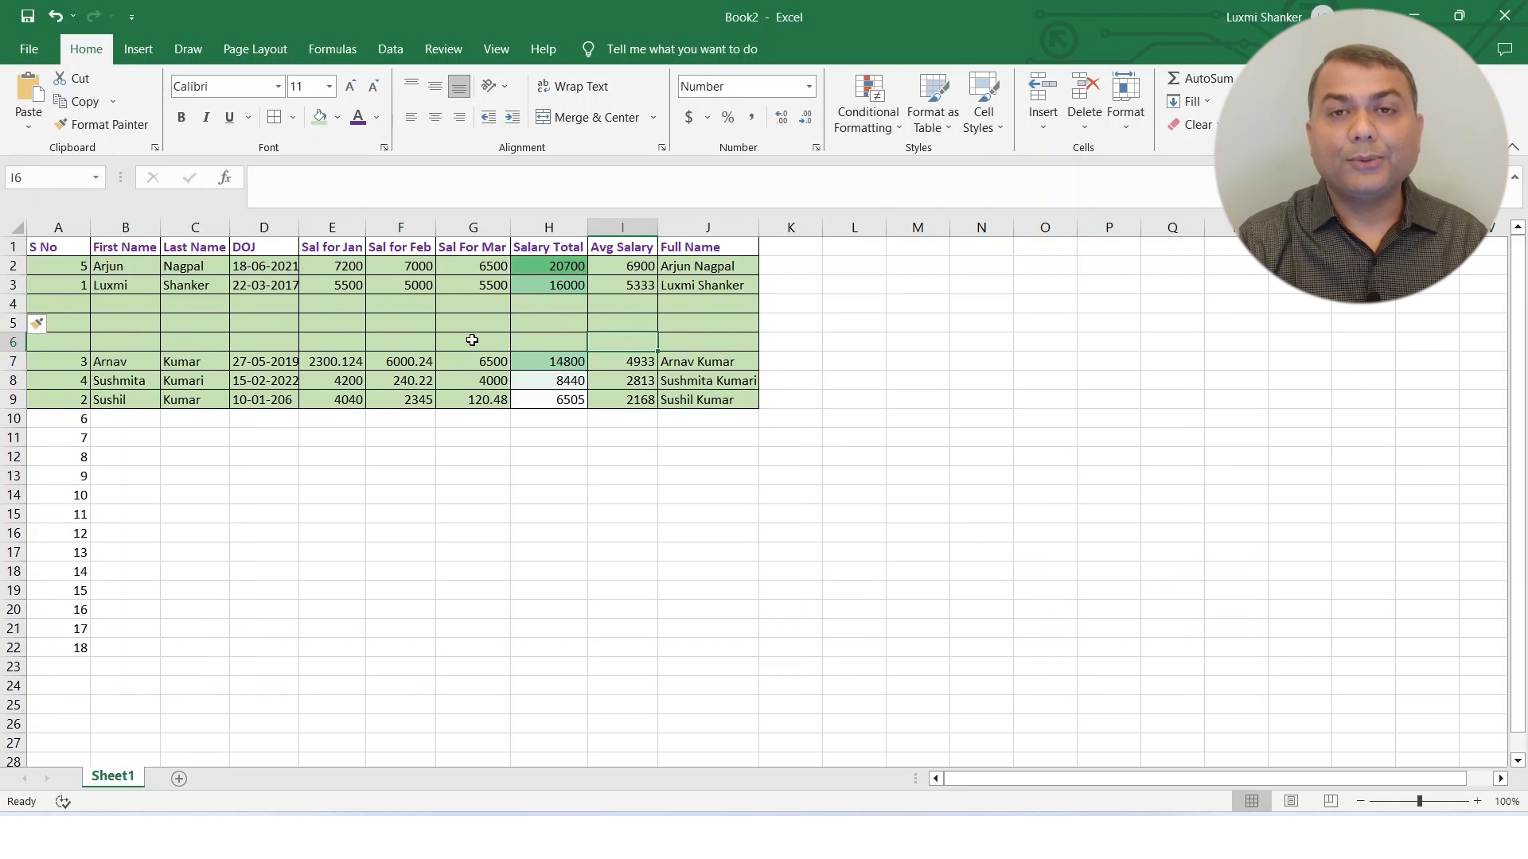
Insert two blank columns before the Last Name column.
{"action": "left_click", "coordinate": [195, 228]}
{"action": "right_click", "coordinate": [195, 229]}
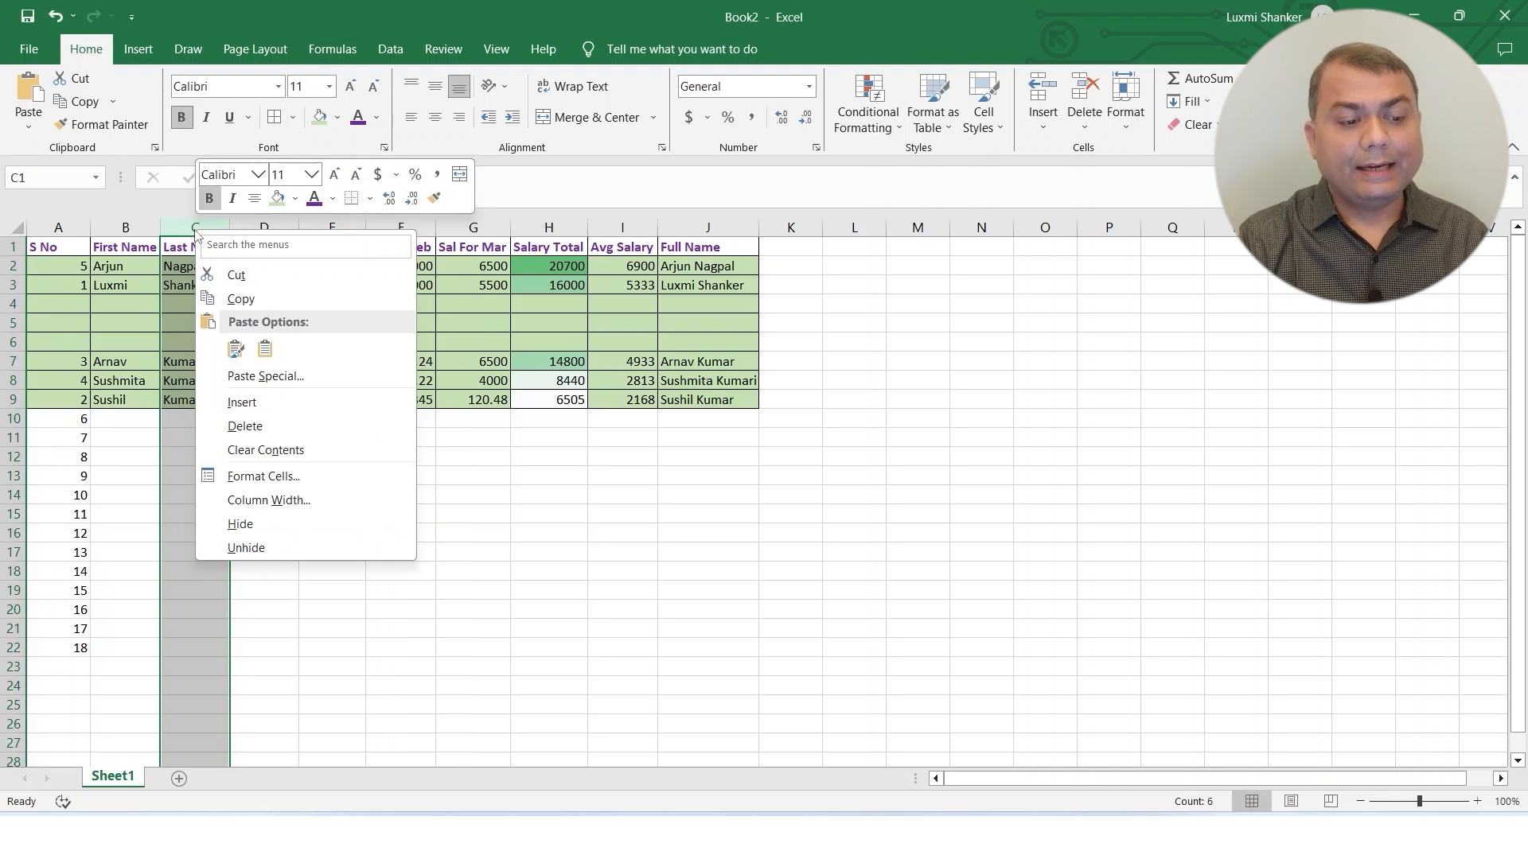
{"action": "left_click", "coordinate": [268, 401]}
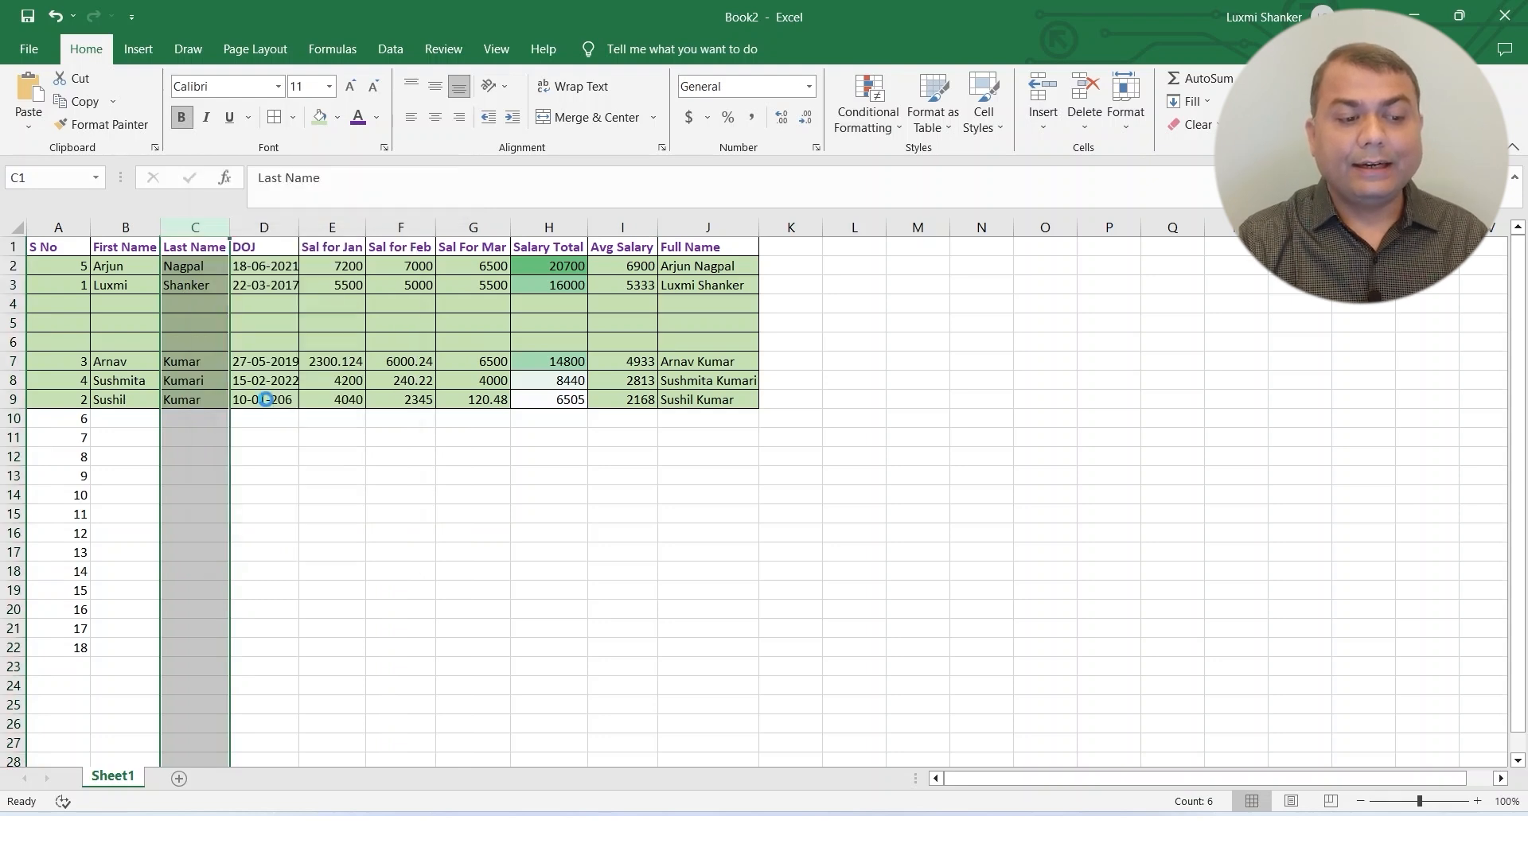
{"action": "right_click", "coordinate": [220, 230]}
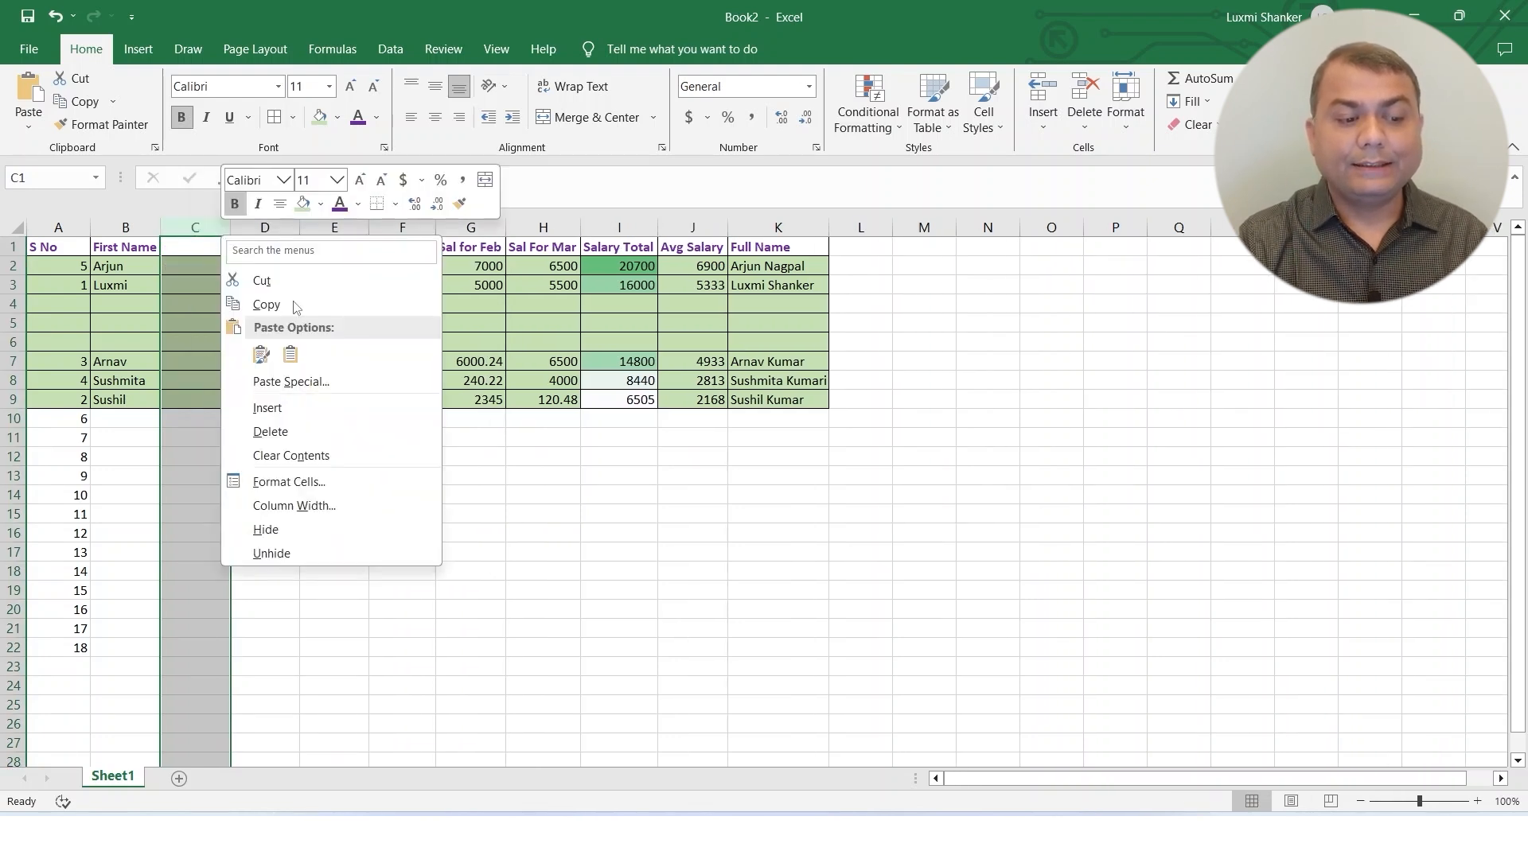
{"action": "left_click", "coordinate": [294, 409]}
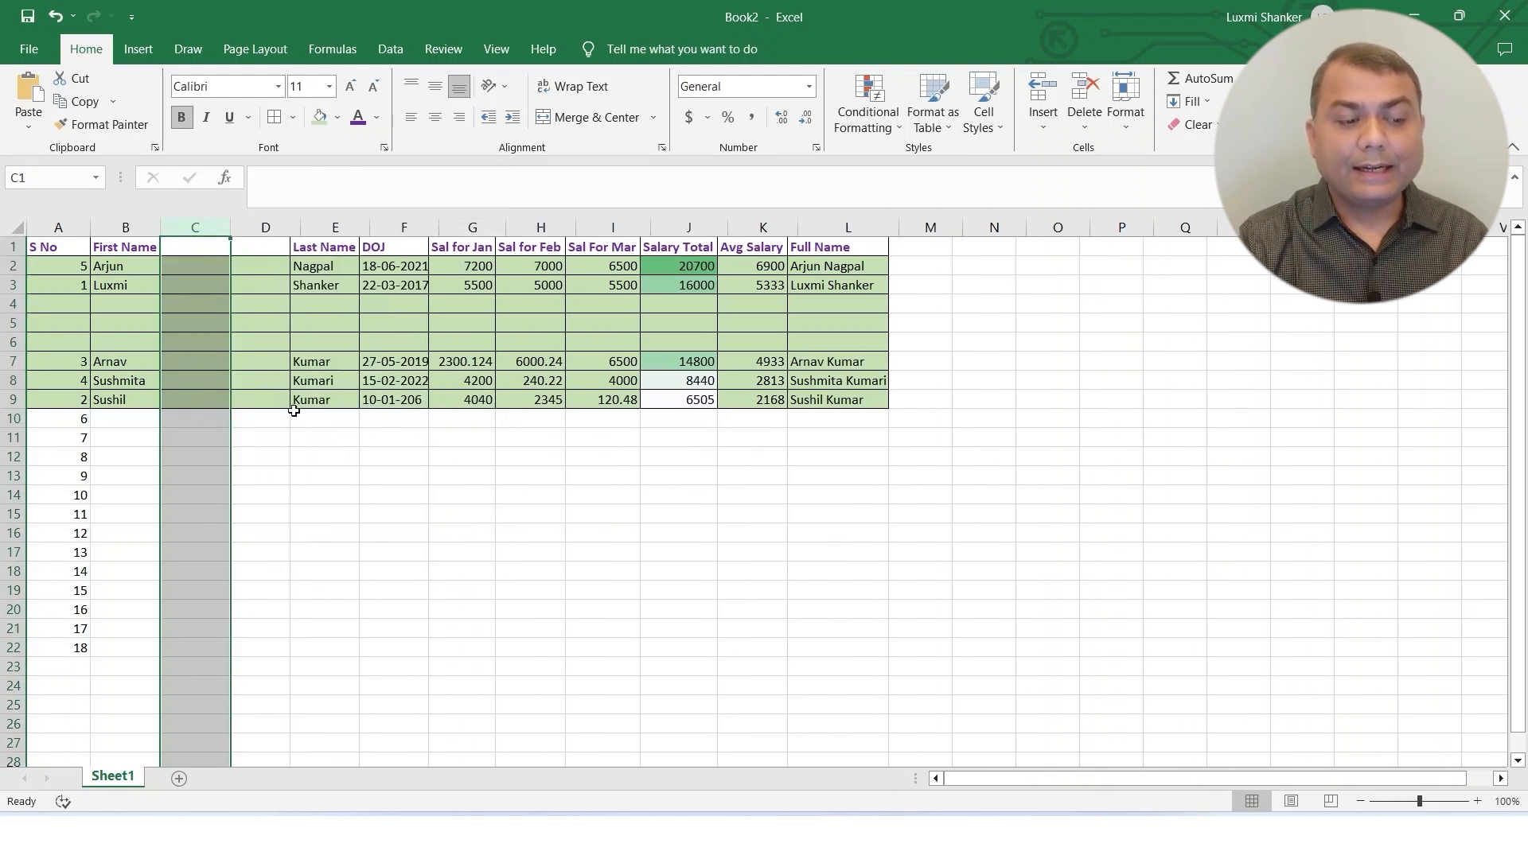
{"action": "left_click", "coordinate": [353, 302]}
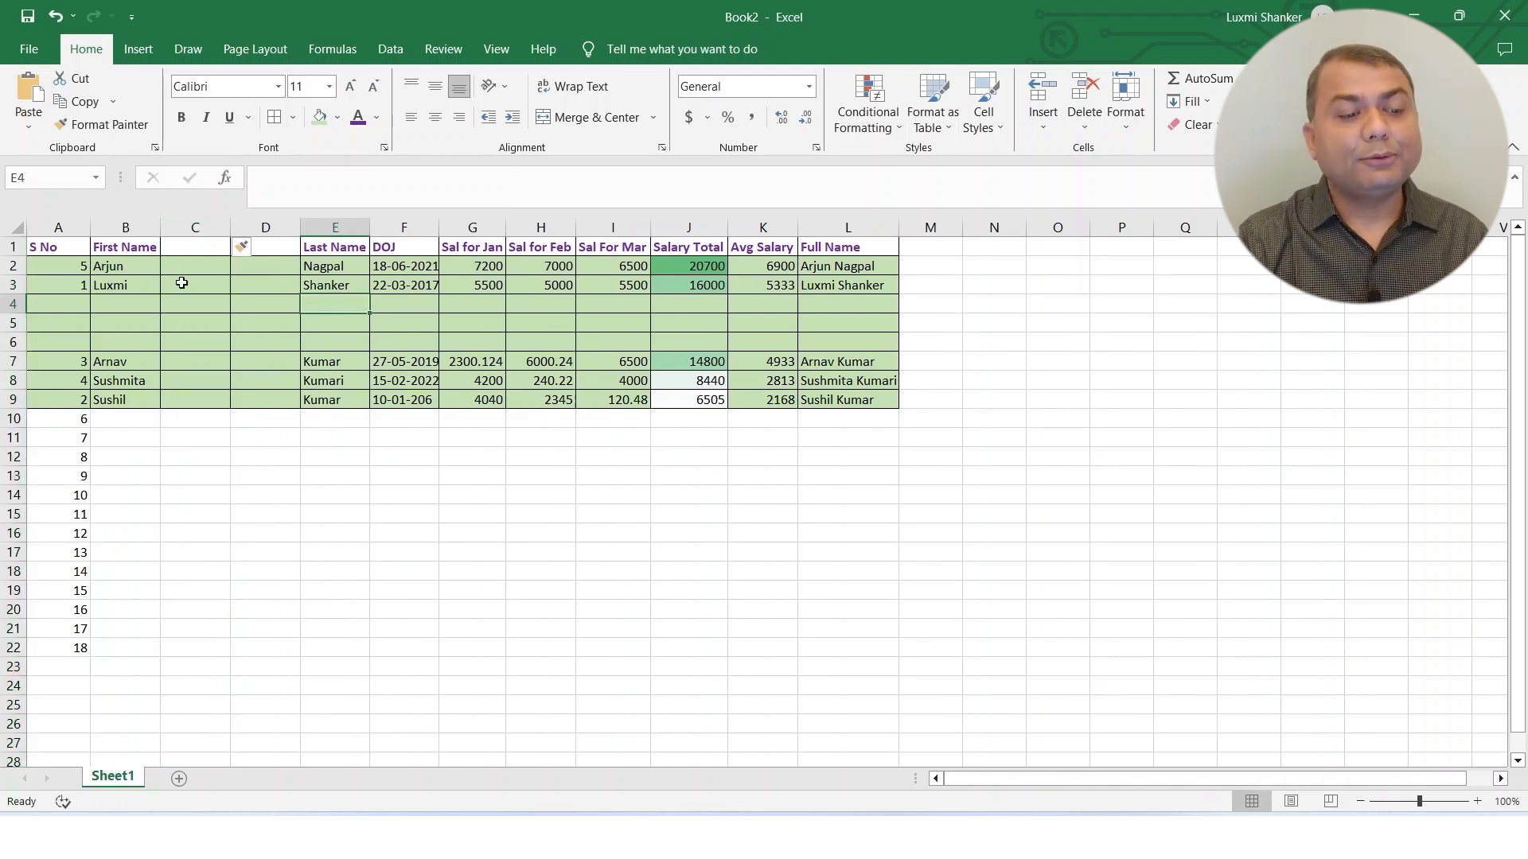
{"action": "left_click", "coordinate": [255, 338]}
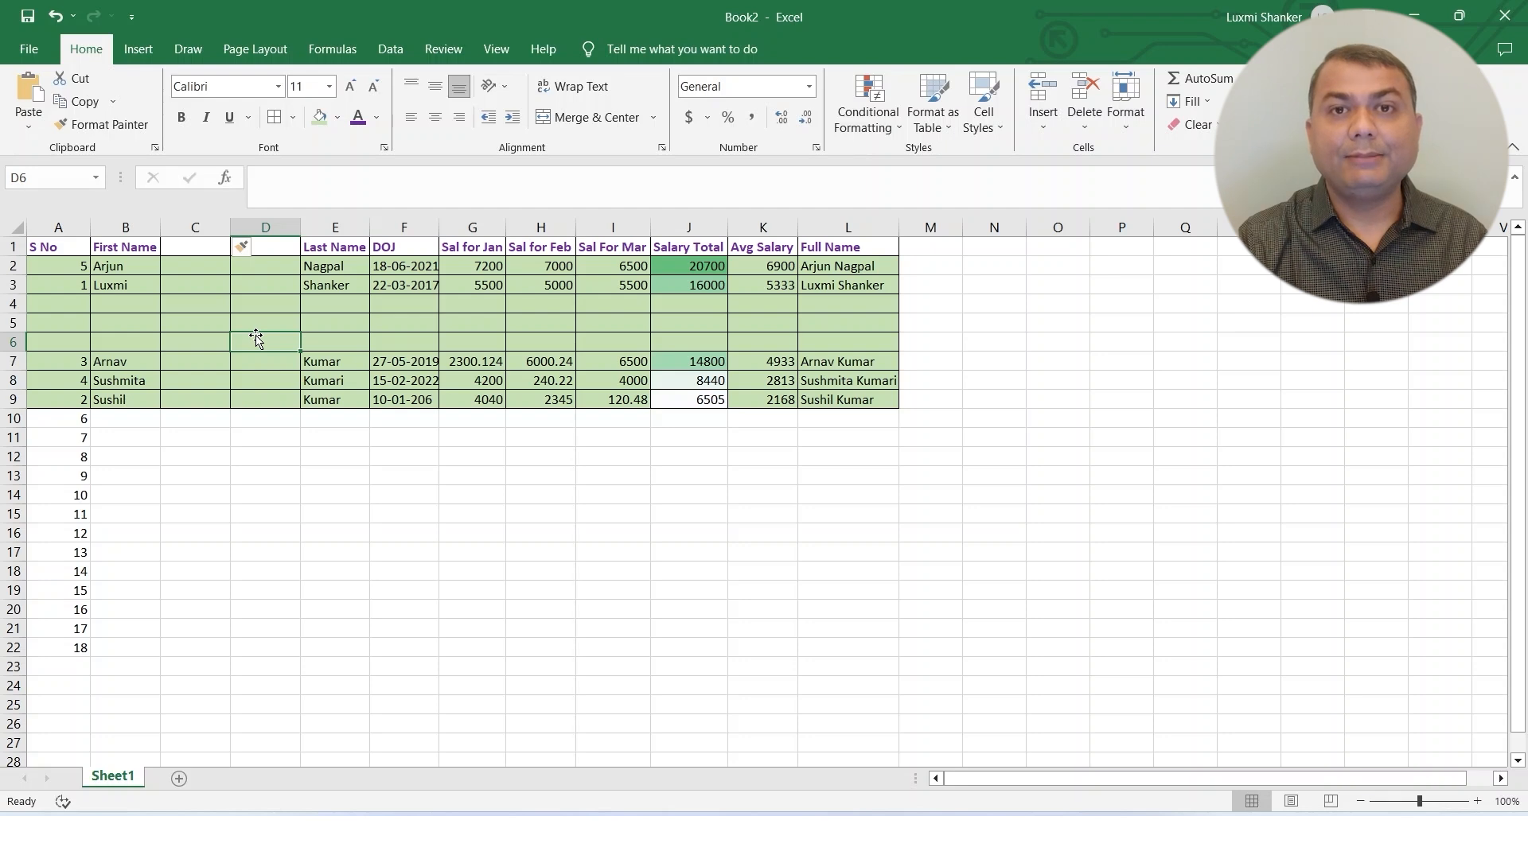
Delete the two blank columns between First Name and Last Name.
{"action": "left_click", "coordinate": [195, 227]}
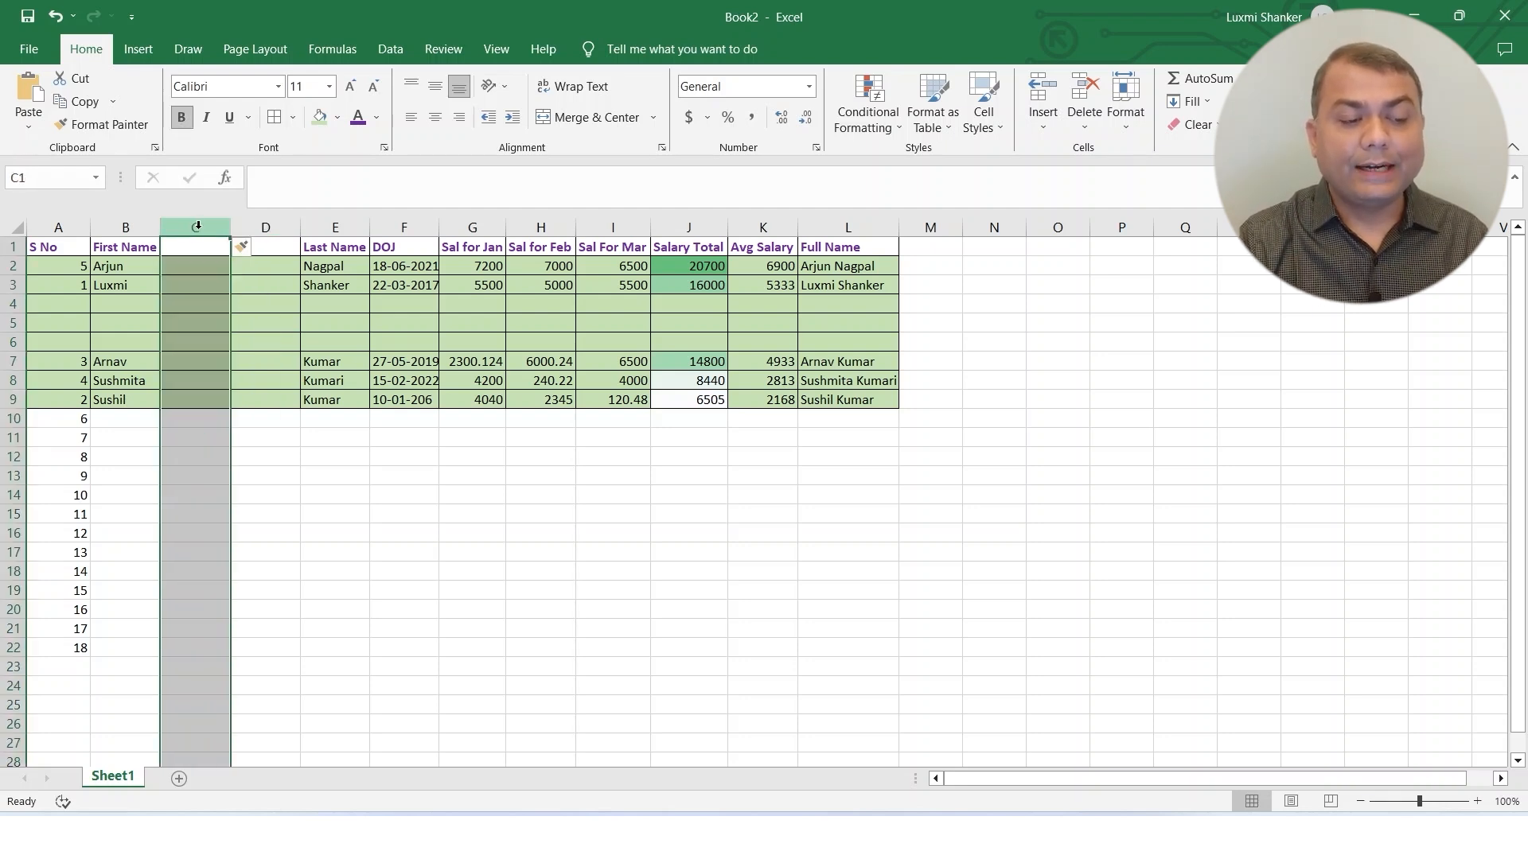
{"action": "right_click", "coordinate": [197, 228]}
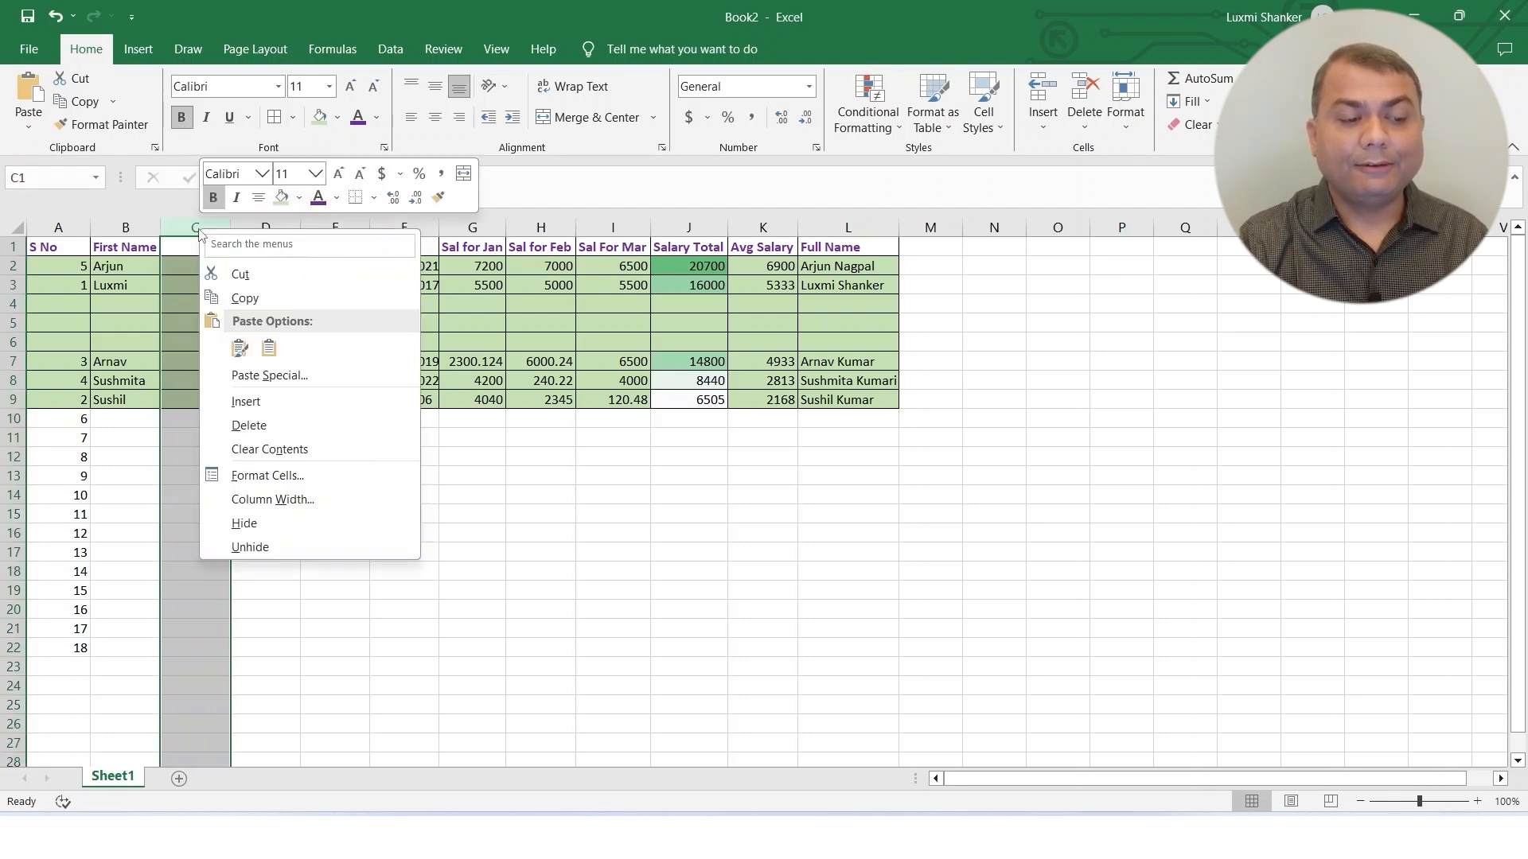
{"action": "left_click", "coordinate": [249, 426]}
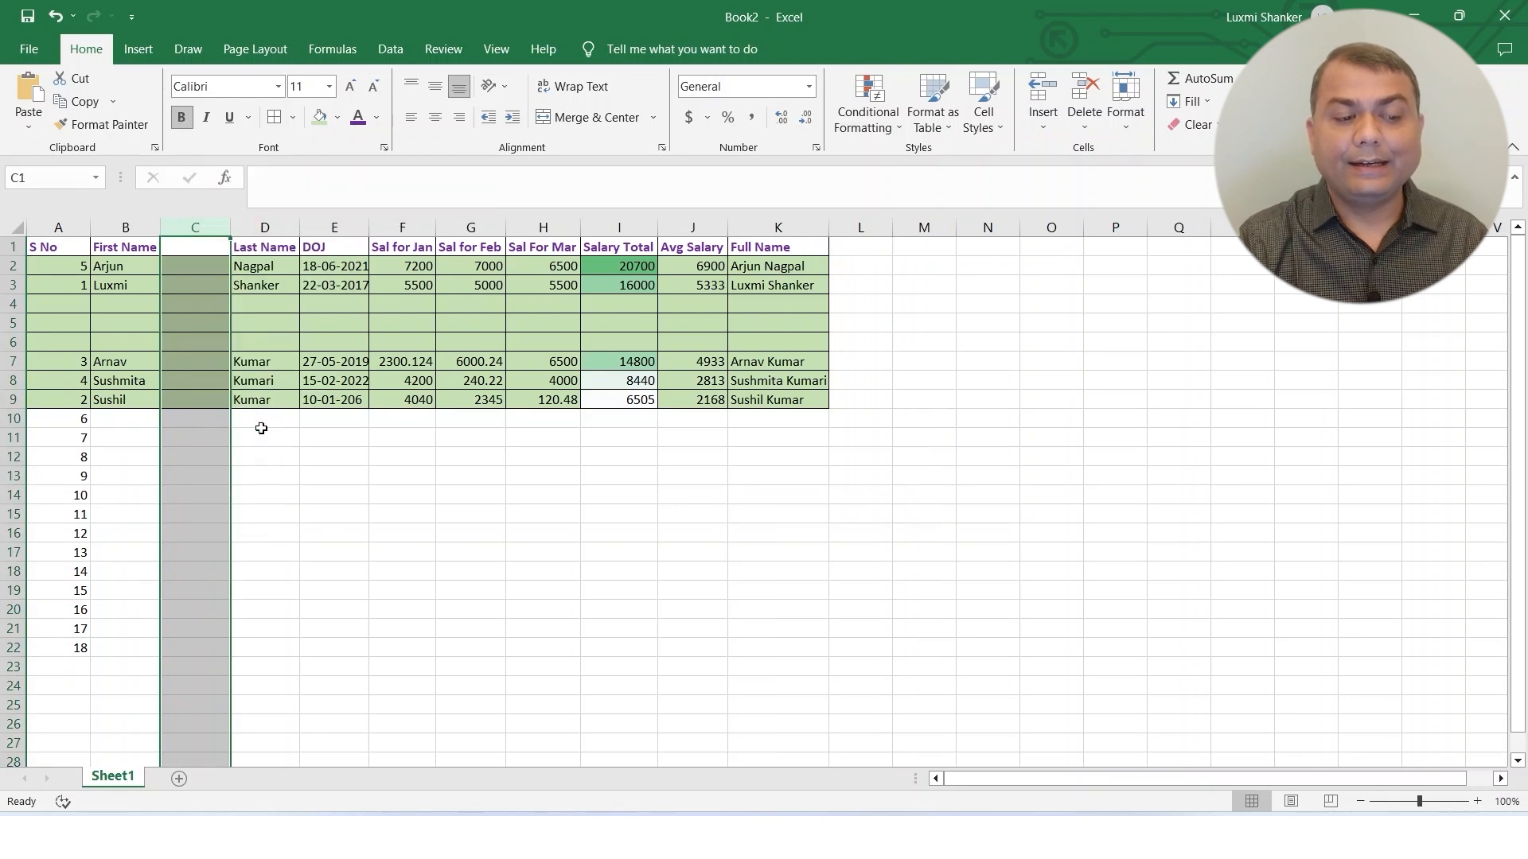
{"action": "right_click", "coordinate": [205, 228]}
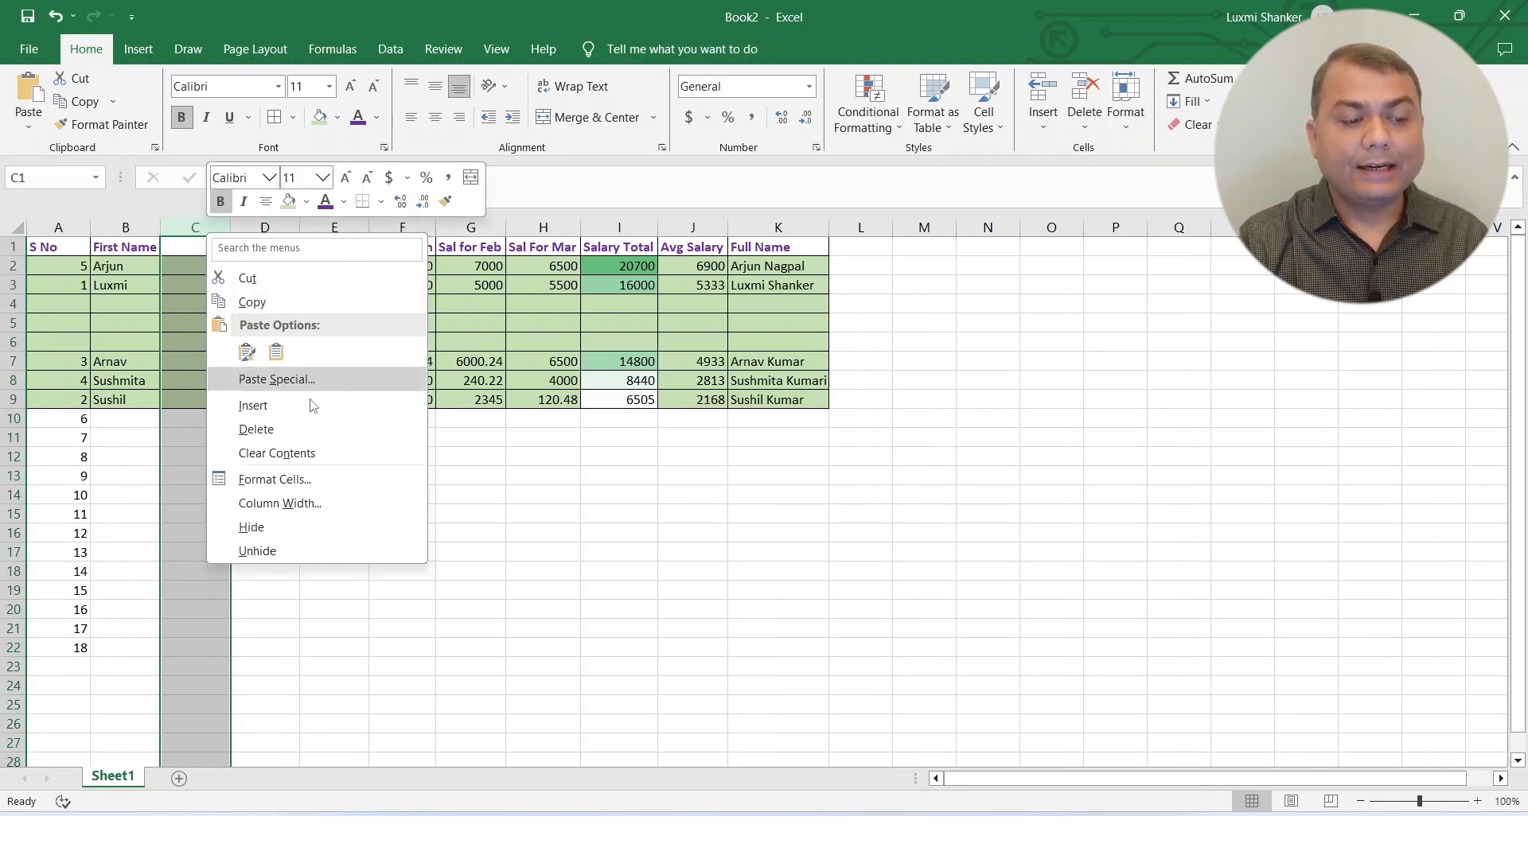
{"action": "left_click", "coordinate": [288, 429]}
{"action": "left_click", "coordinate": [213, 321]}
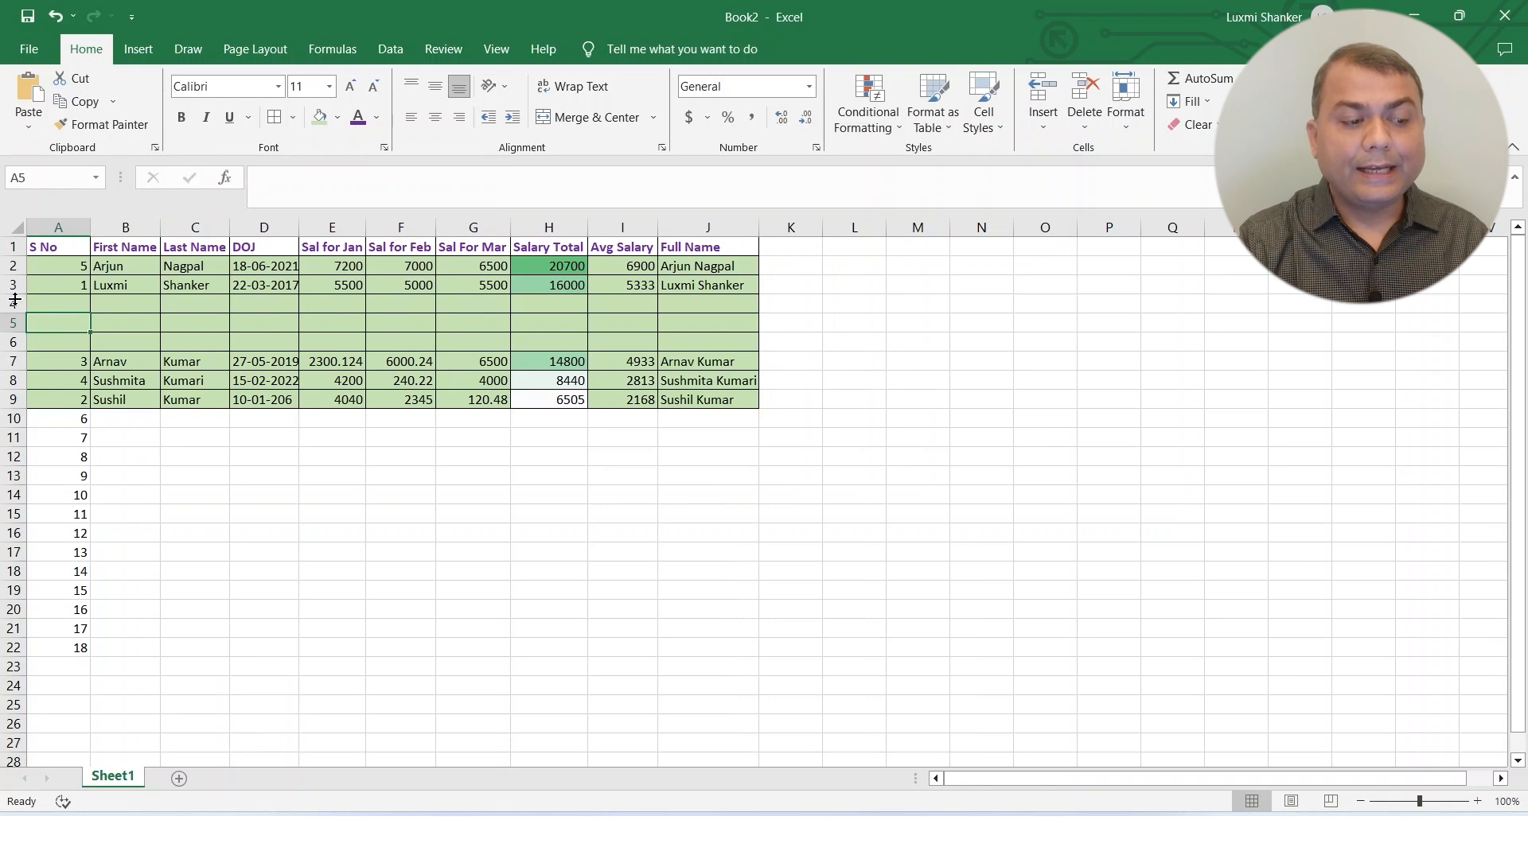
Delete the three blank rows 4 to 6 from the salary table.
{"action": "left_click", "coordinate": [13, 303]}
{"action": "left_click_drag", "start_coordinate": [12, 302], "coordinate": [5, 339]}
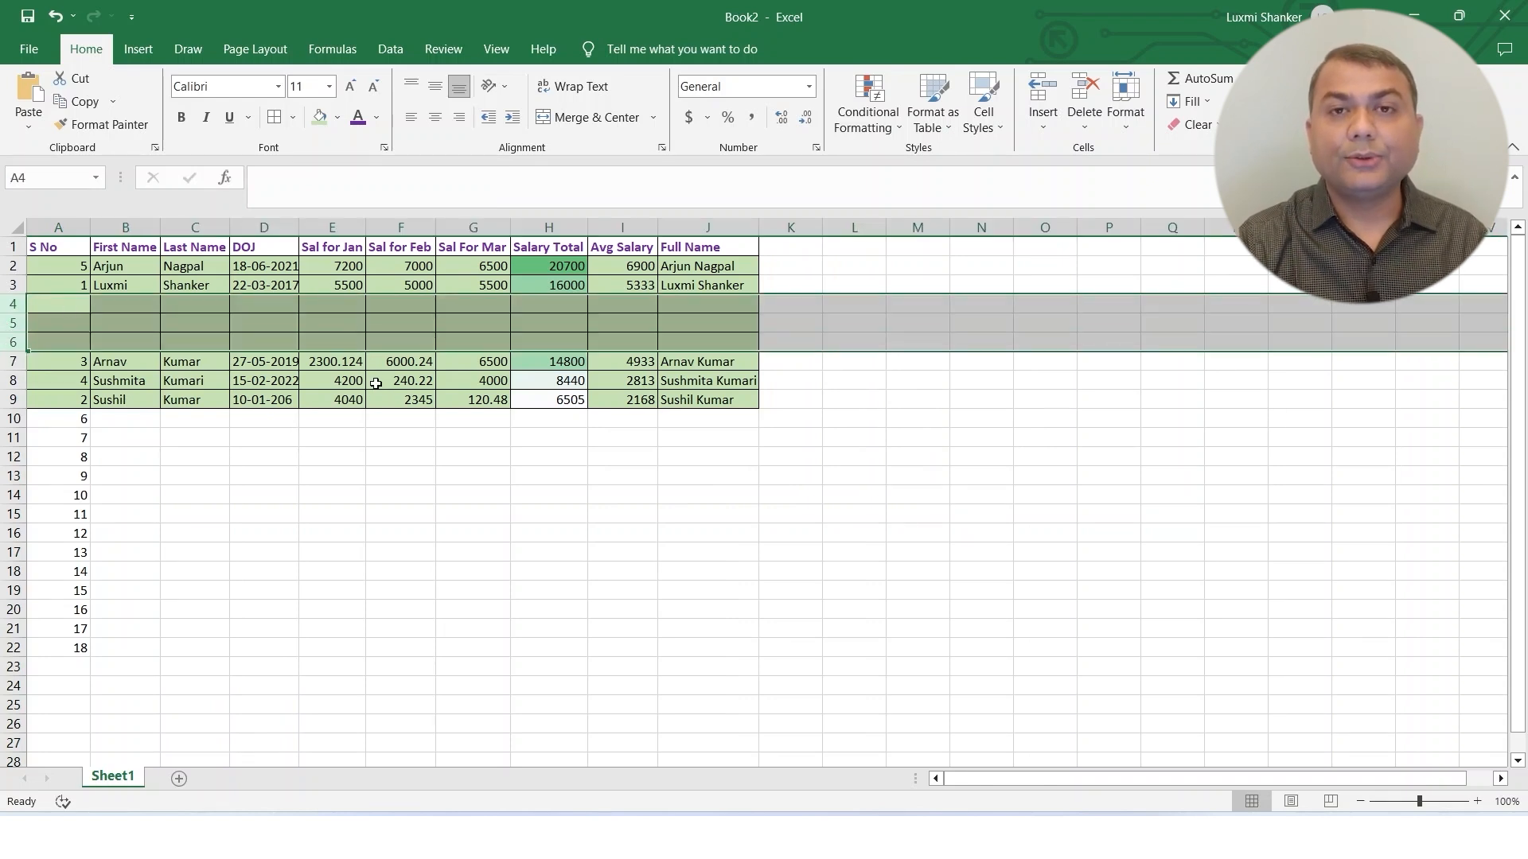
{"action": "right_click", "coordinate": [14, 309]}
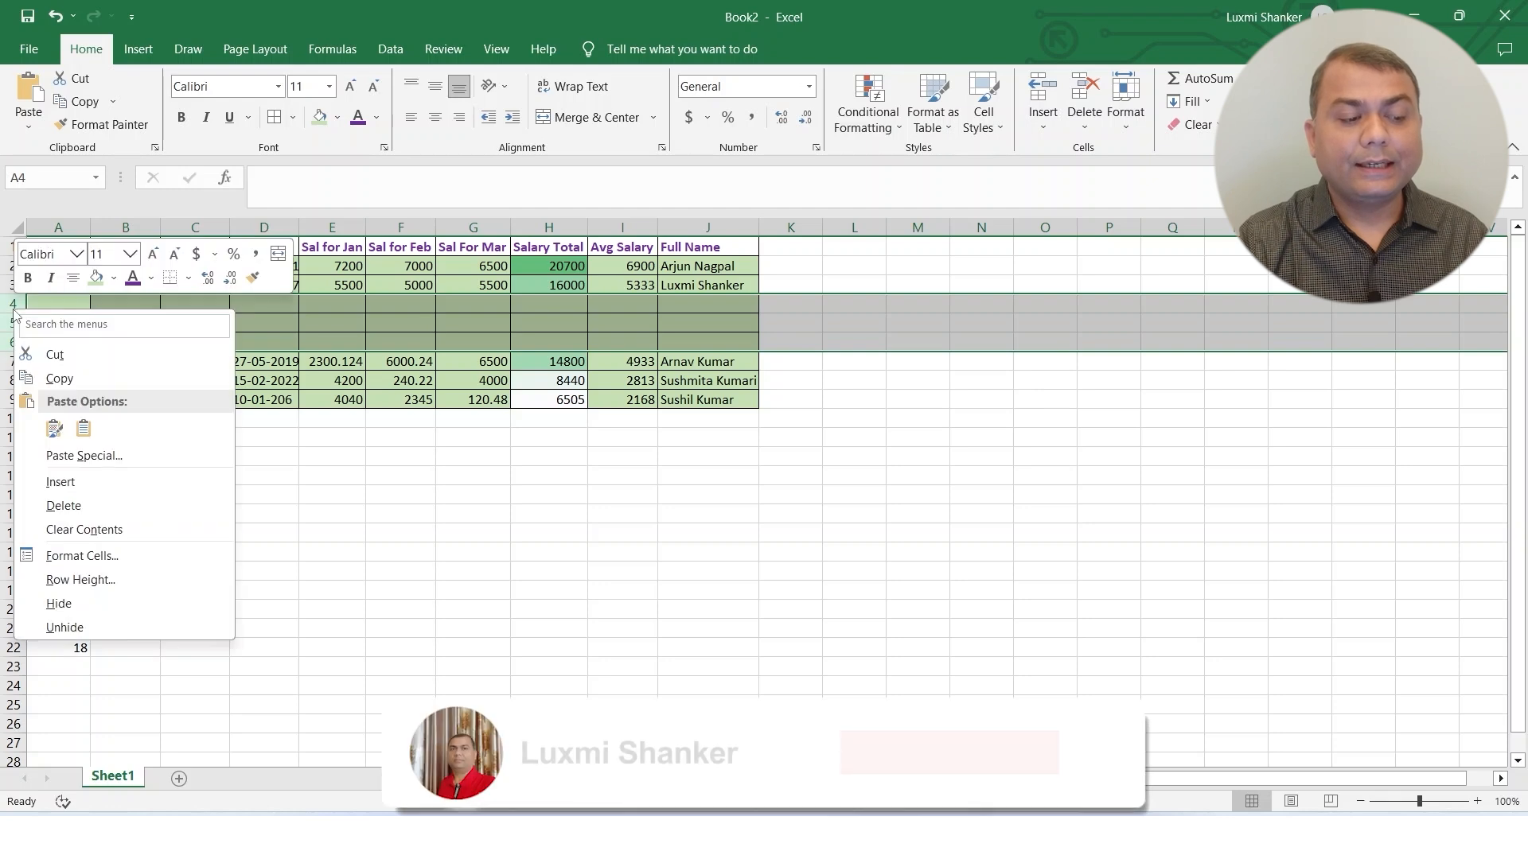
{"action": "left_click", "coordinate": [83, 509]}
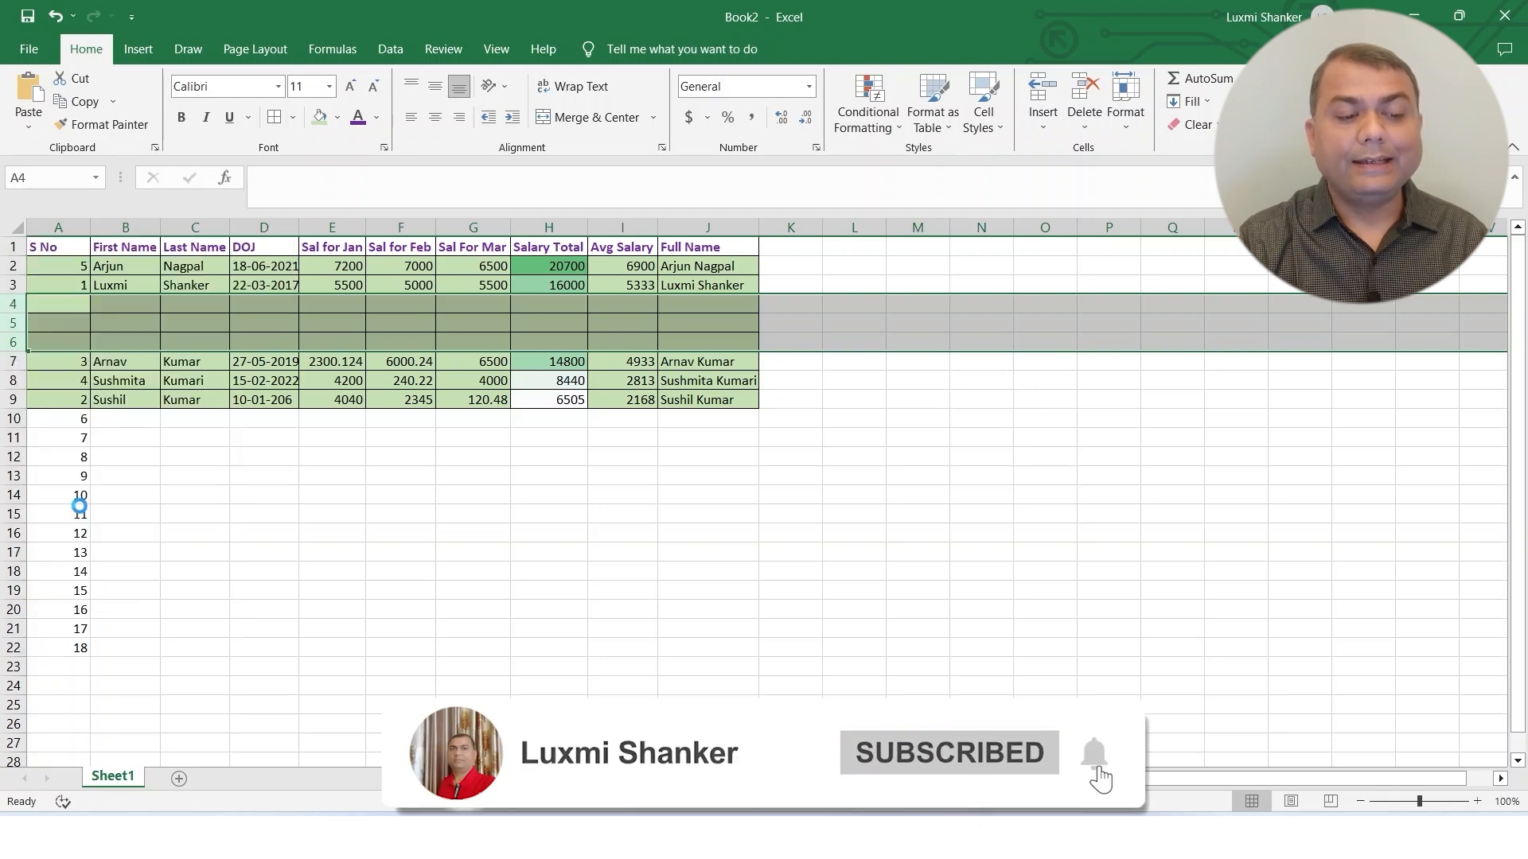
{"action": "left_click", "coordinate": [529, 472]}
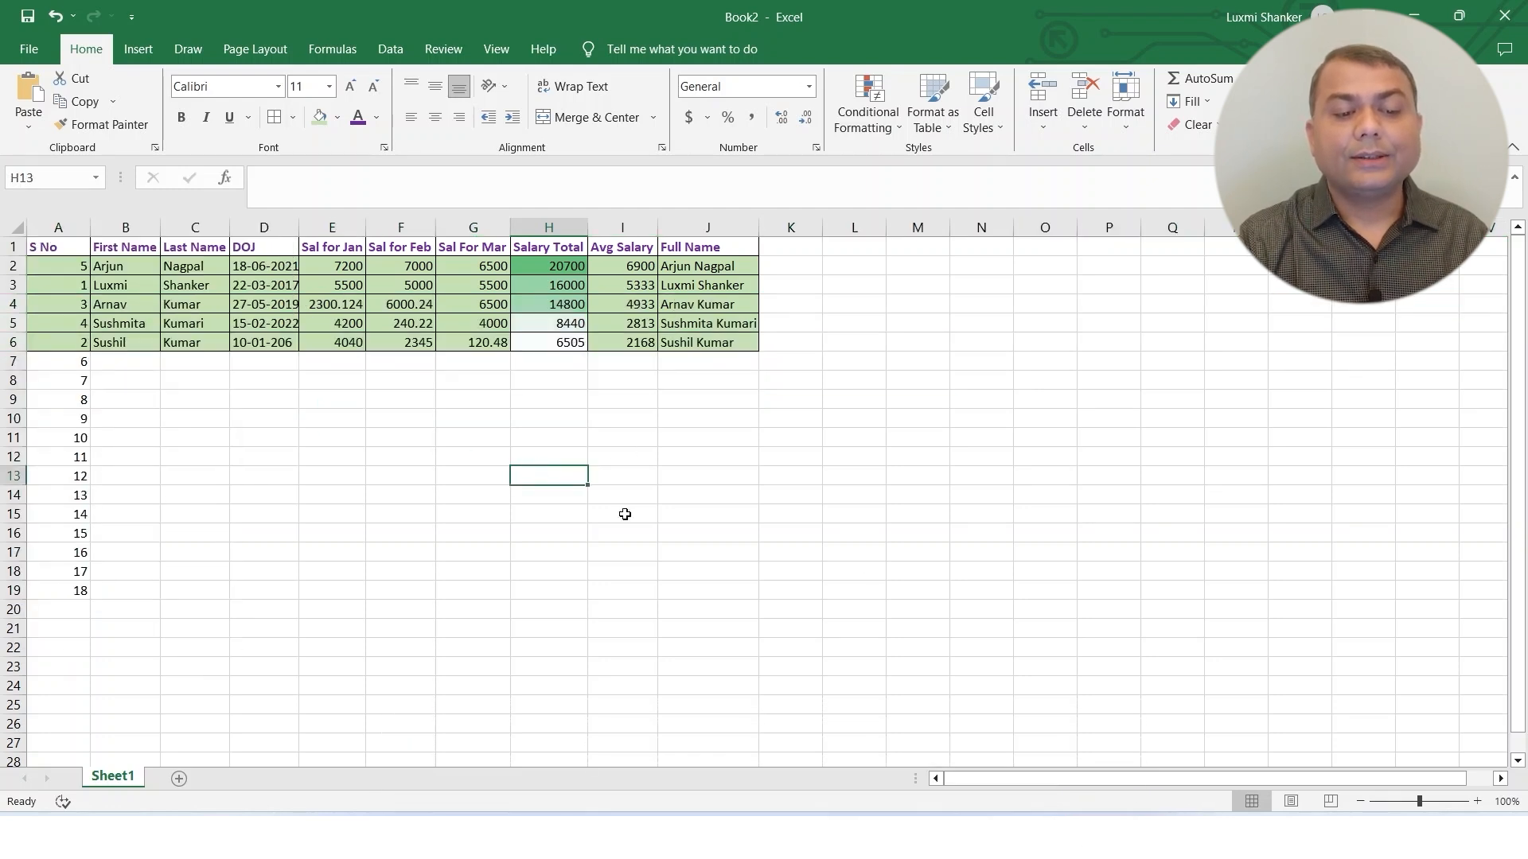